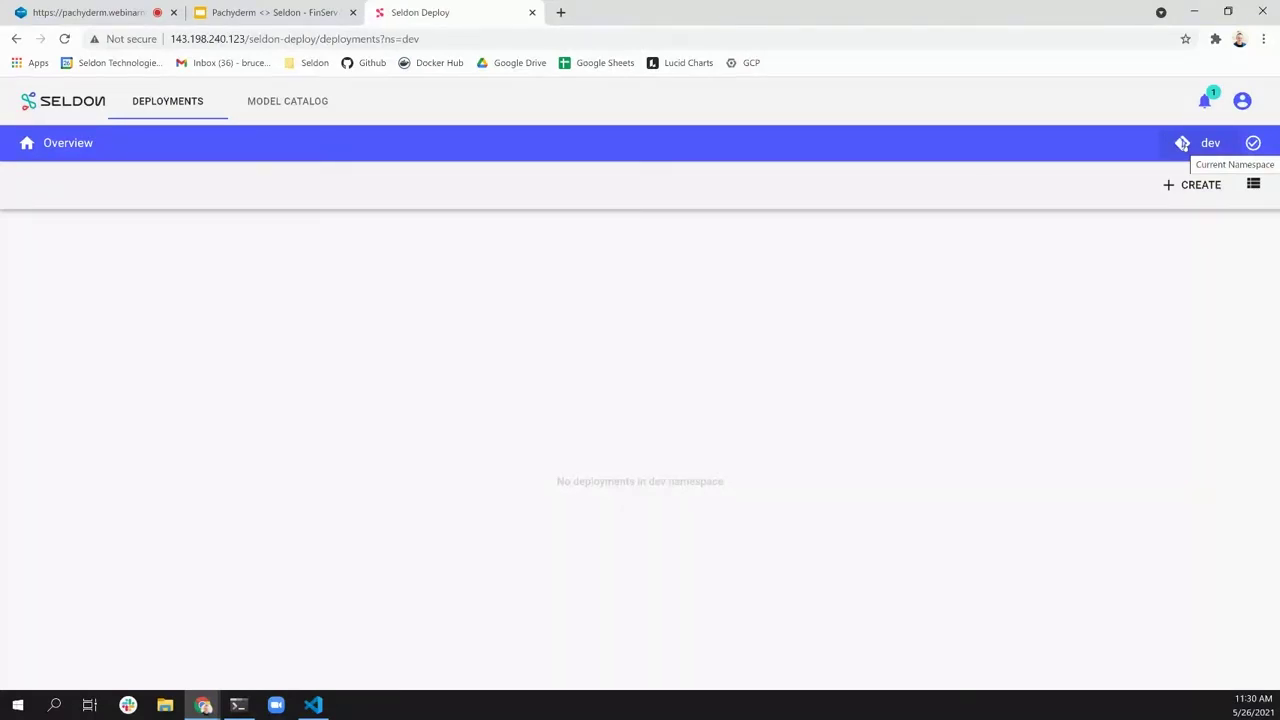
- Start a new deployment named market-sentiment in the dev namespace, with type Seldon Deployment and protocol Seldon
{"action": "left_click", "coordinate": [1195, 185]}
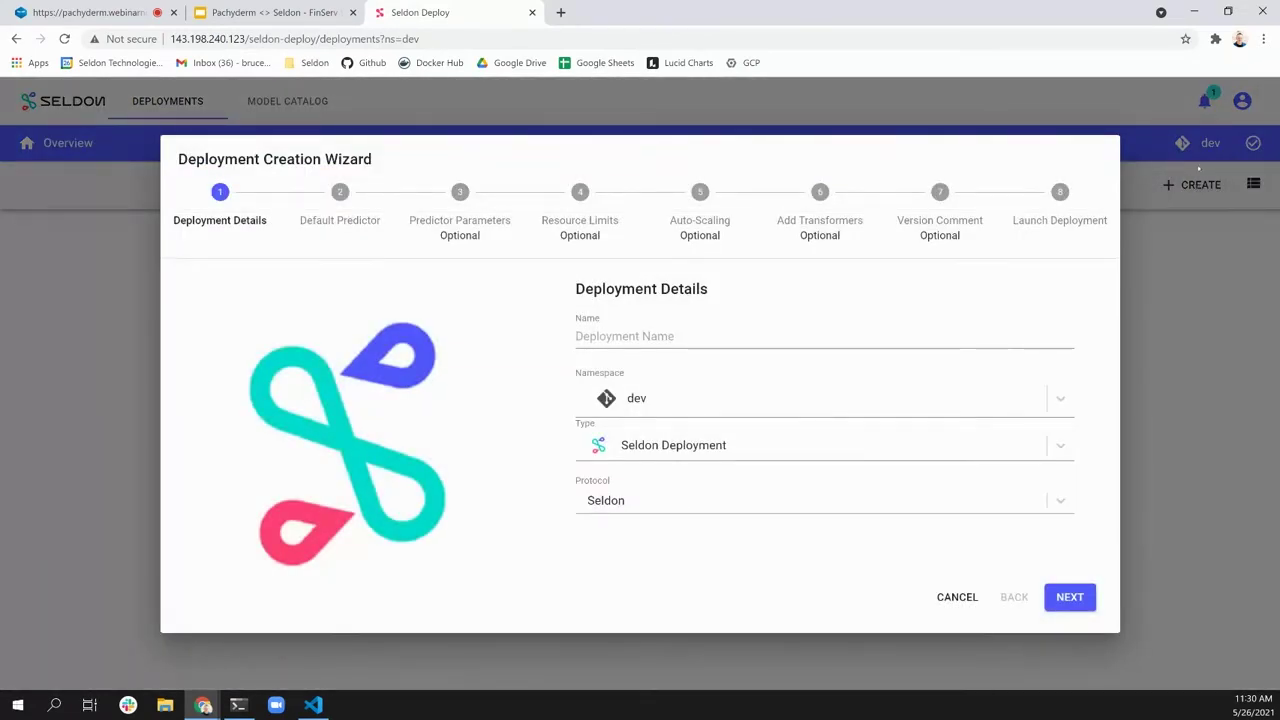
{"action": "left_click", "coordinate": [663, 337]}
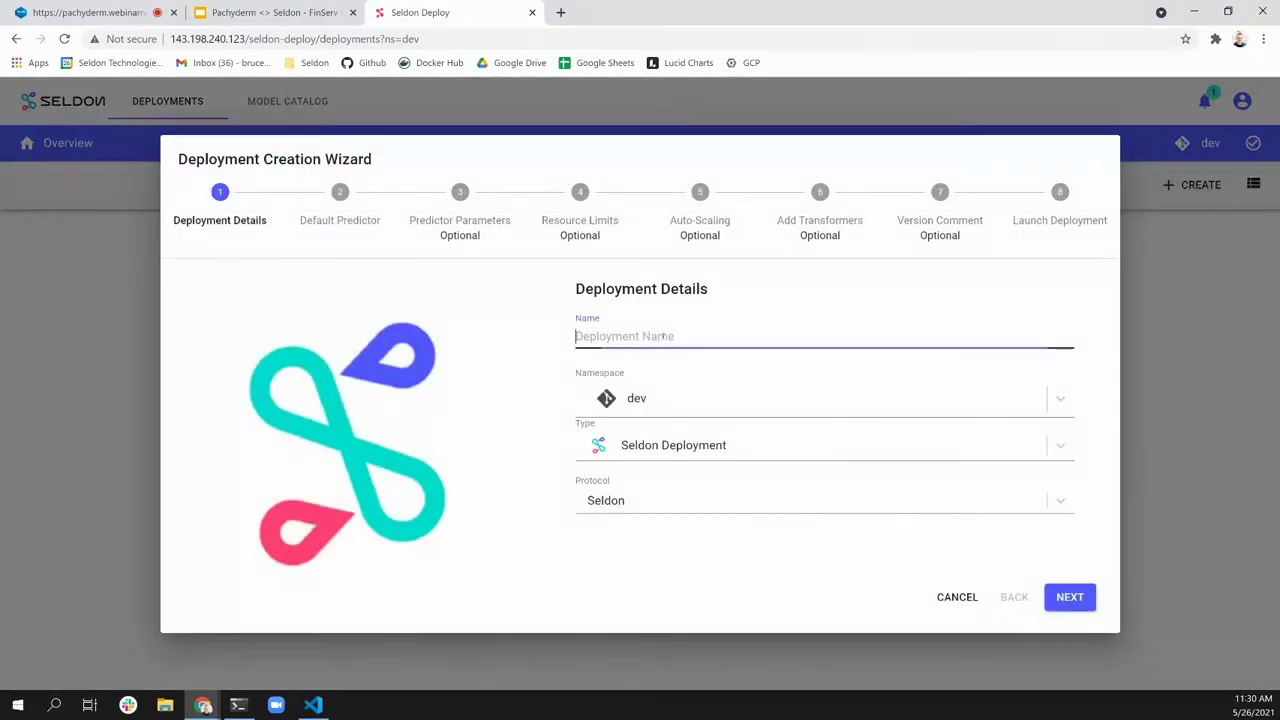
{"action": "type", "text": "market-sentiment"}
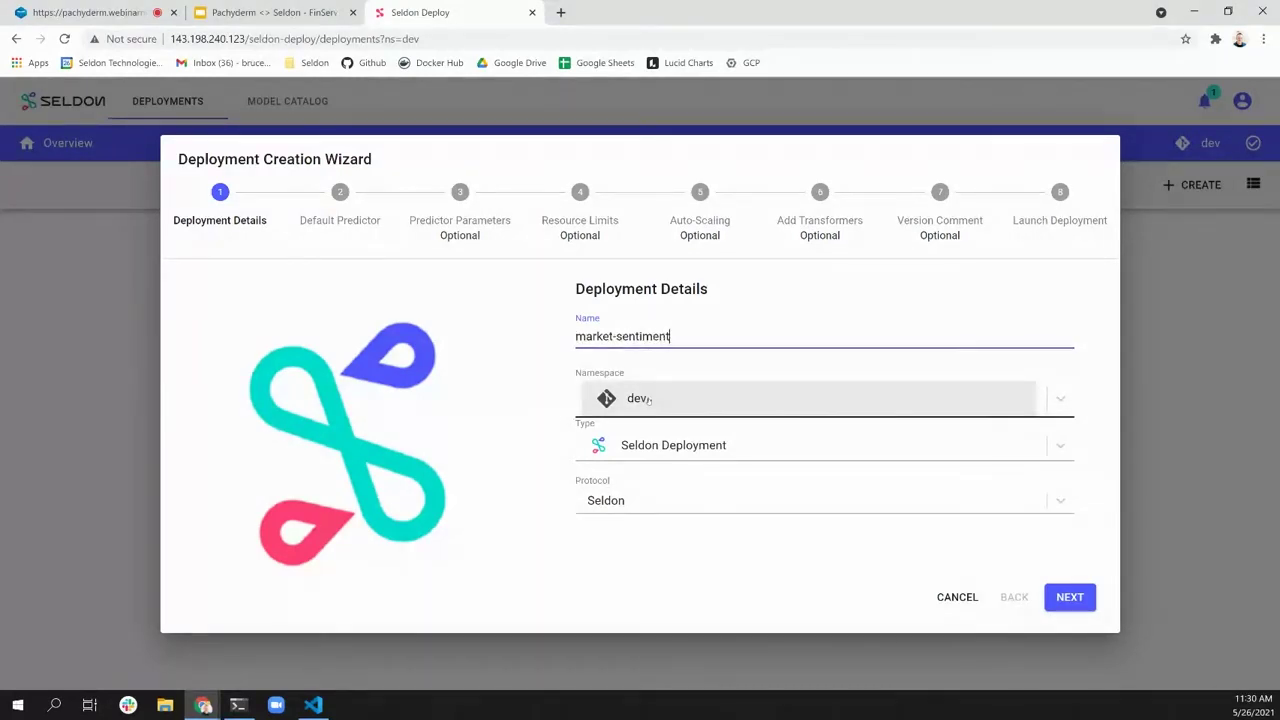
{"action": "left_click", "coordinate": [793, 445]}
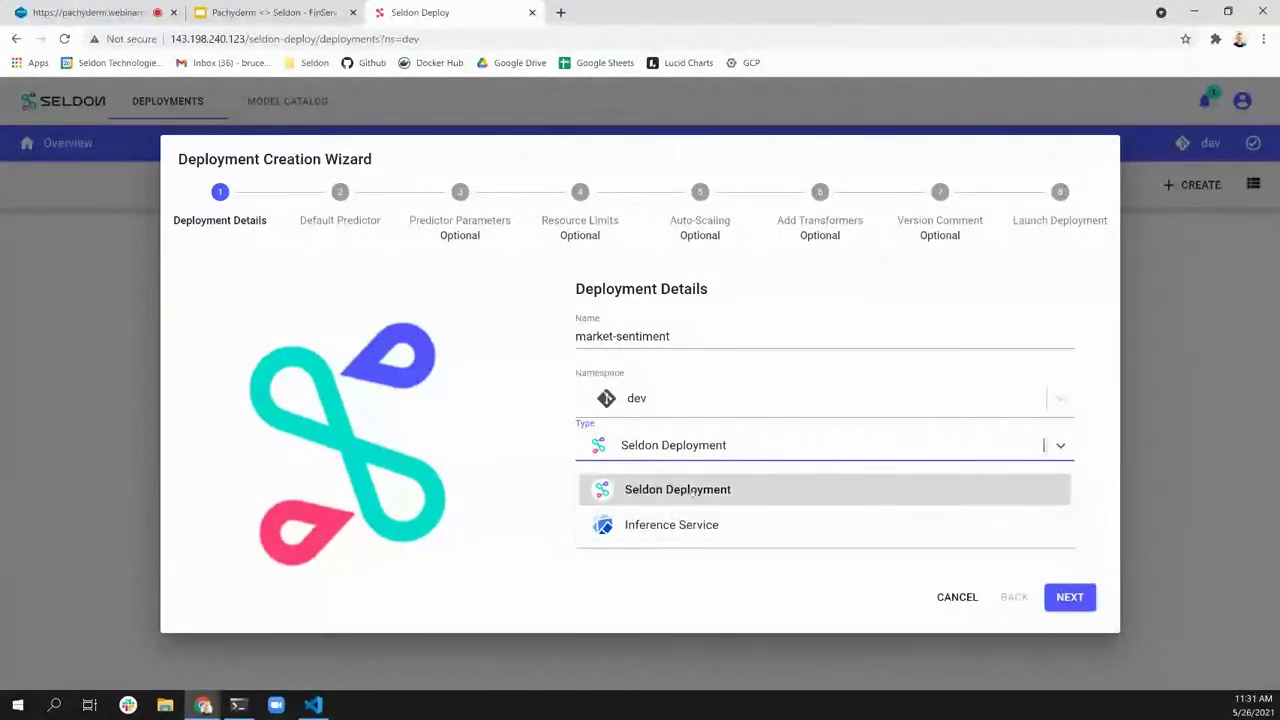
{"action": "left_click", "coordinate": [691, 490]}
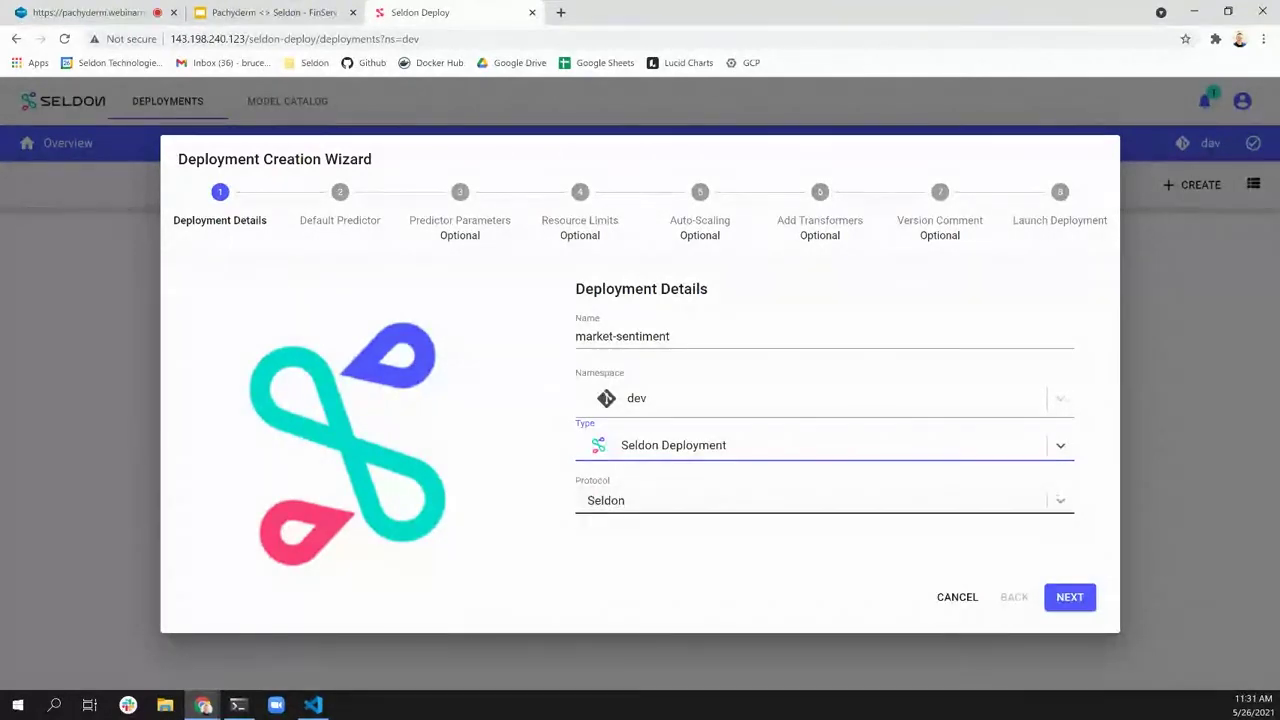
{"action": "left_click", "coordinate": [1045, 500]}
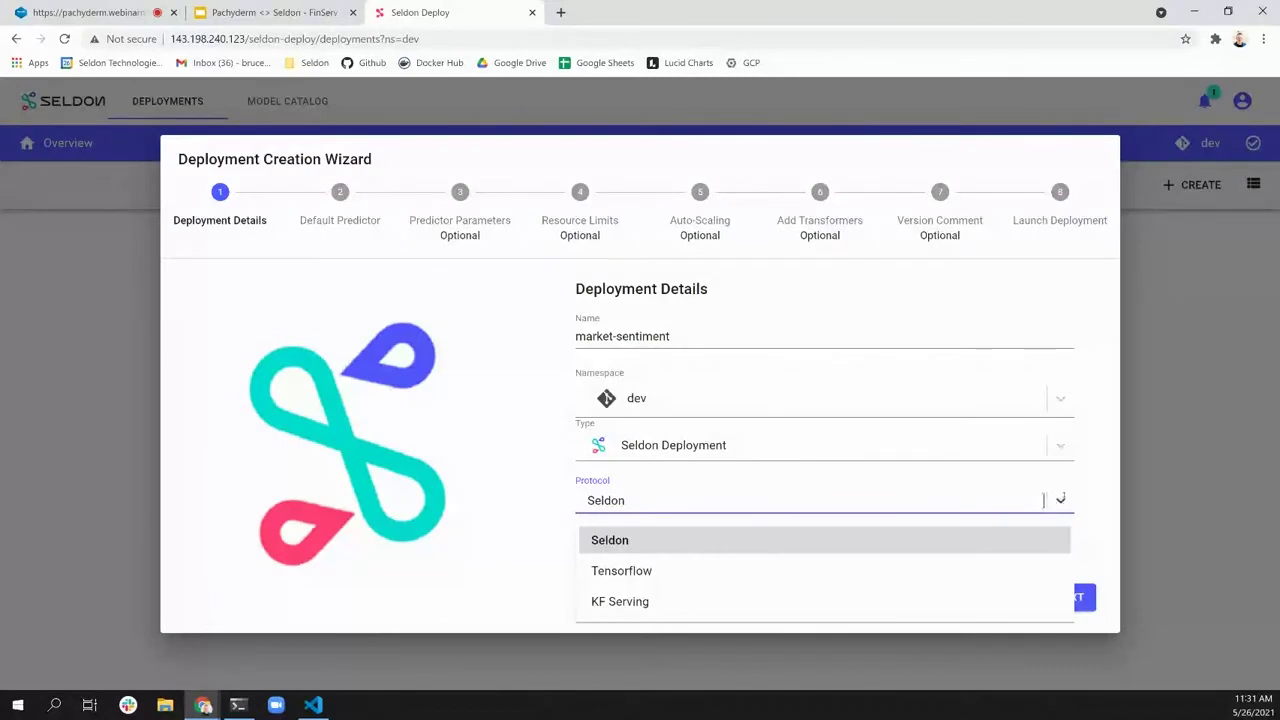
{"action": "left_click", "coordinate": [1045, 500]}
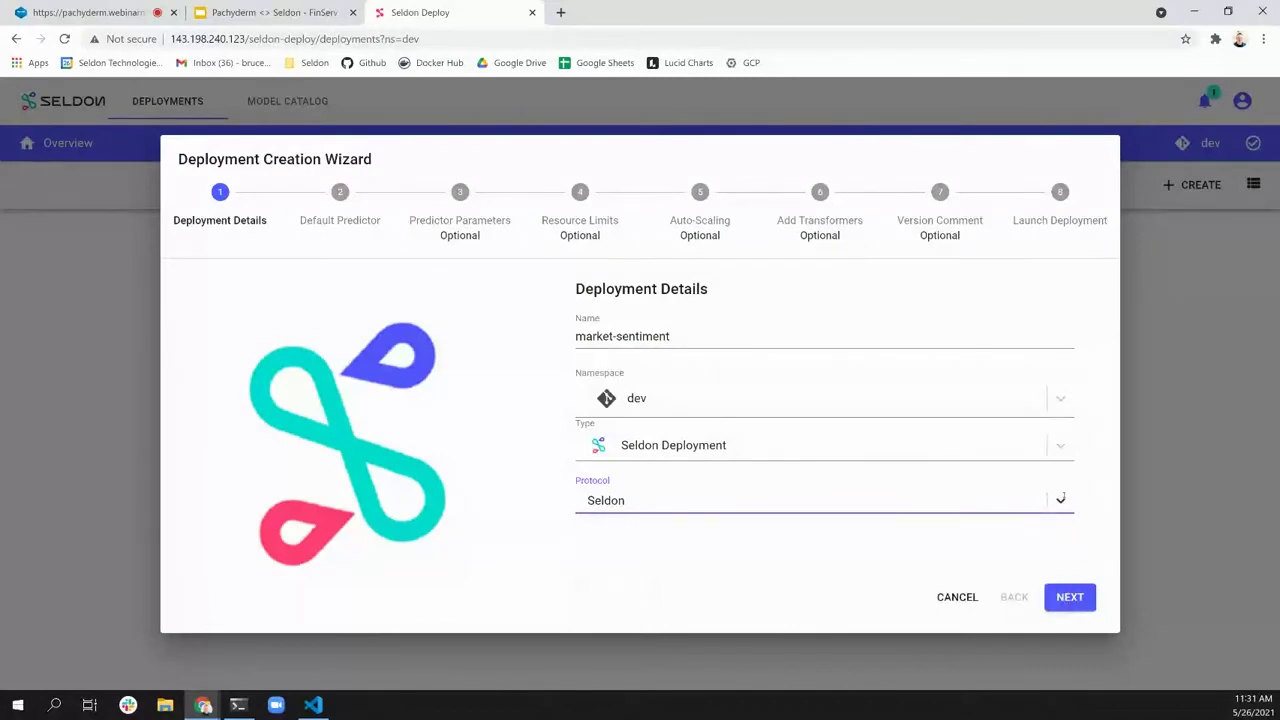
{"action": "left_click", "coordinate": [1072, 598]}
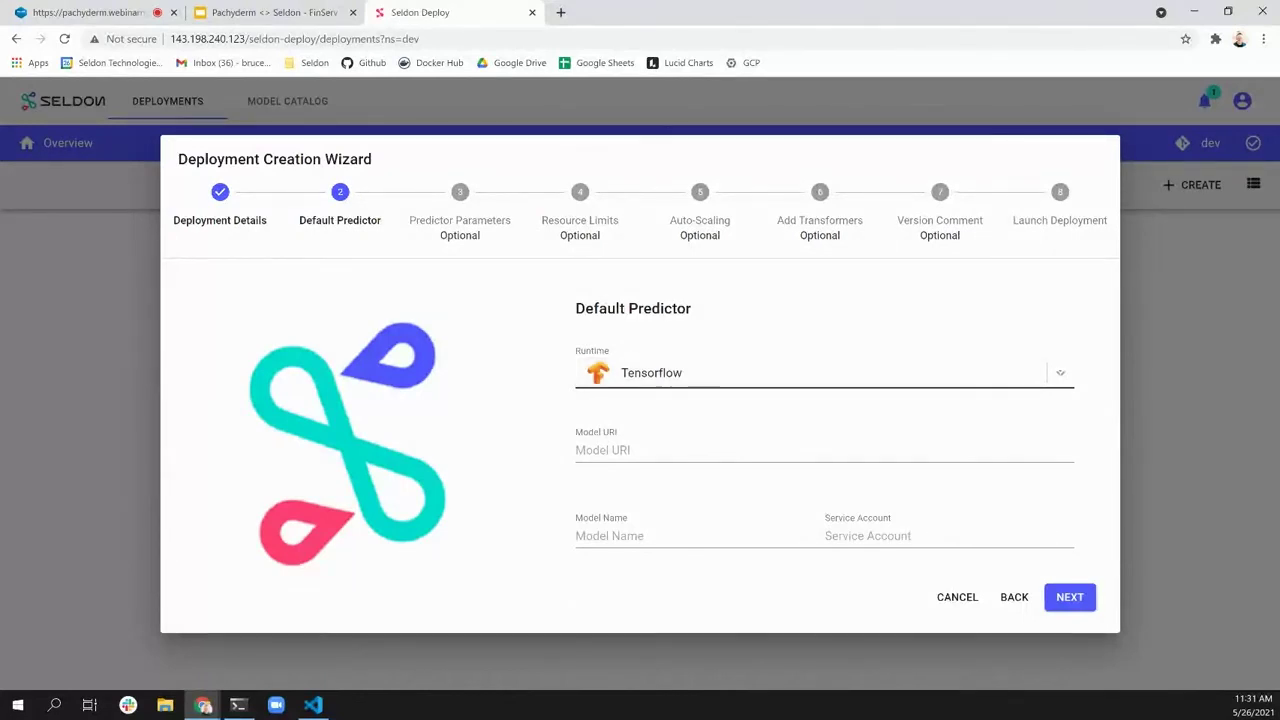
- Set the default predictor's runtime to Custom and enter the market-sentiment-classifier:0.6 Docker image with its account prefix
{"action": "left_click", "coordinate": [1060, 373]}
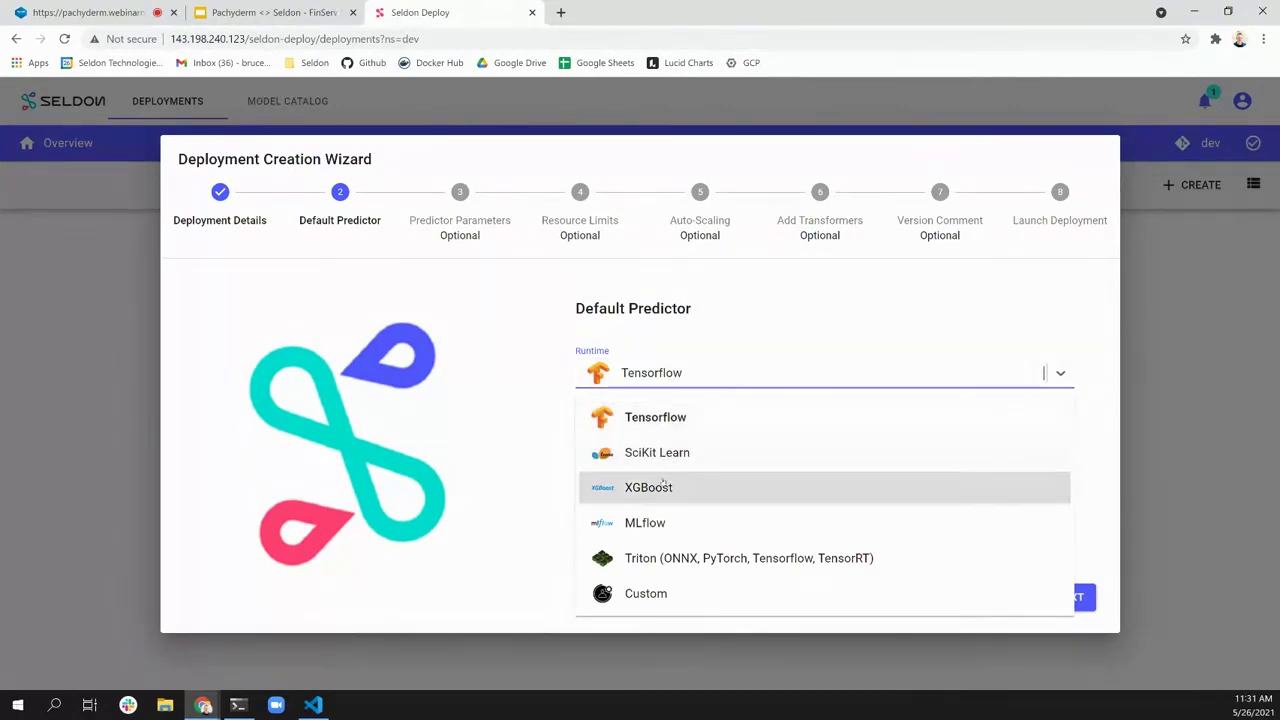
{"action": "left_click", "coordinate": [641, 594]}
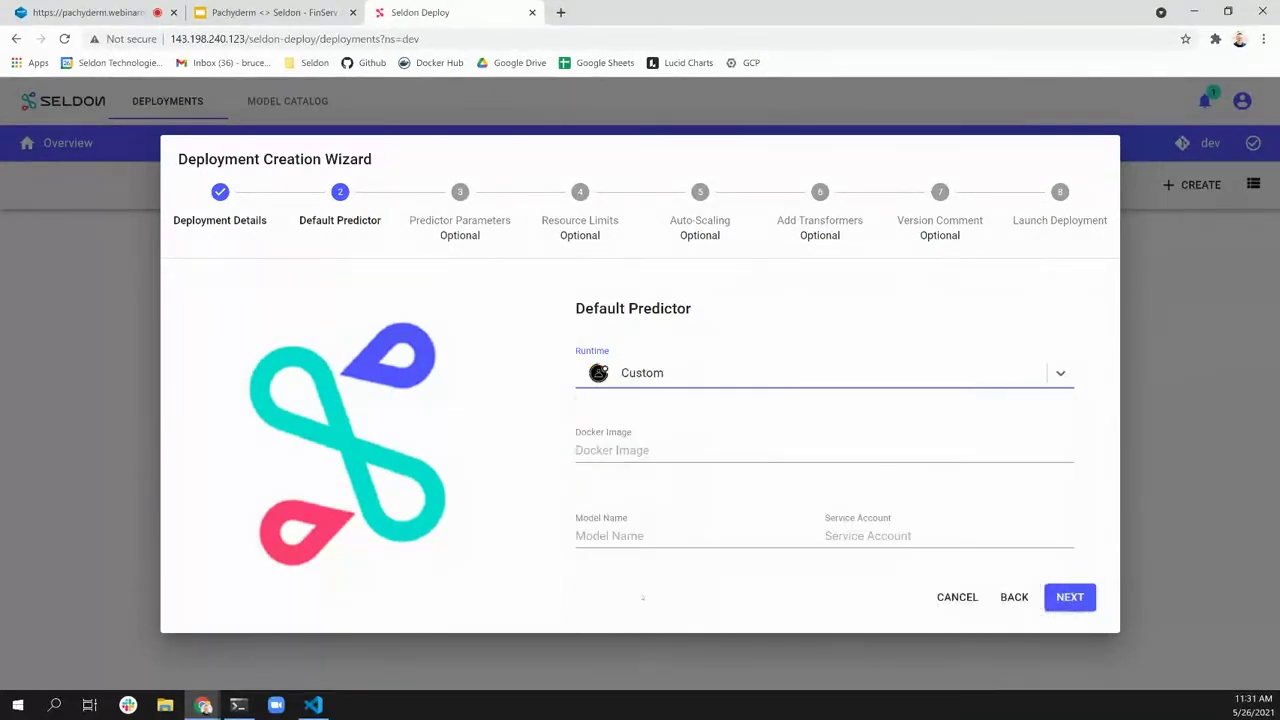
{"action": "left_click", "coordinate": [644, 450]}
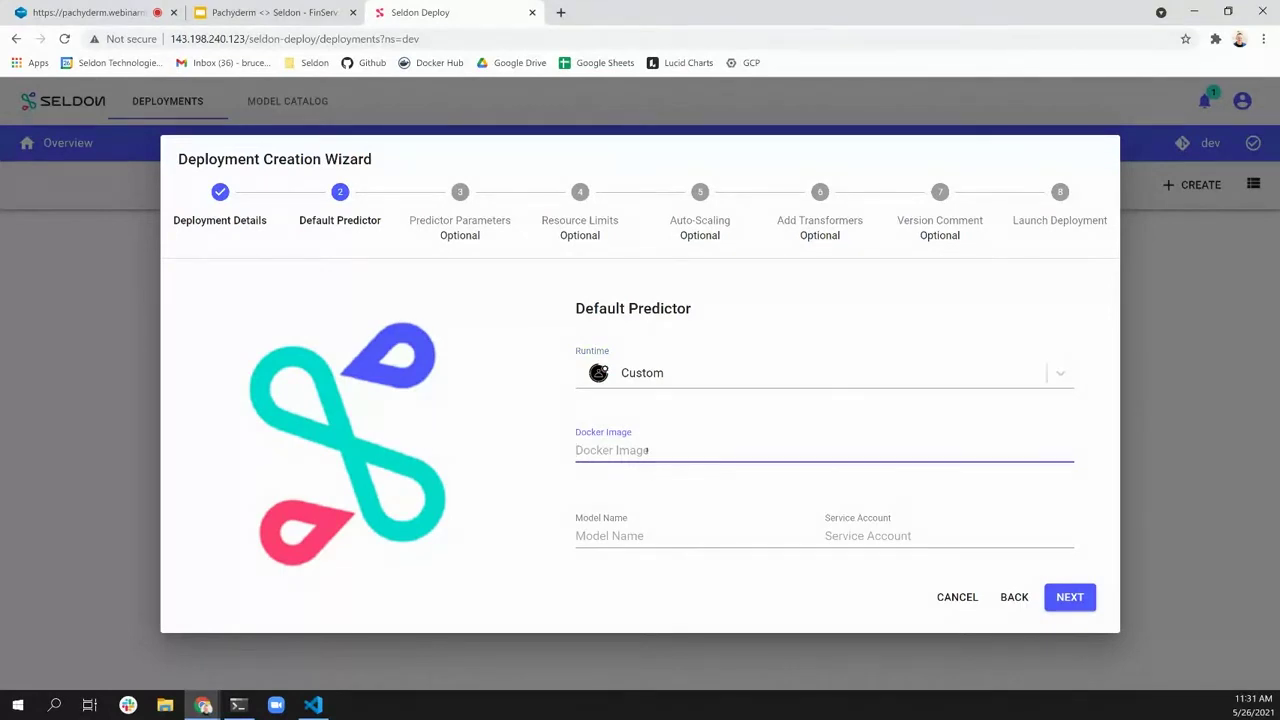
{"action": "type", "text": "jimmywhitaker/market-sentiment-classifier:0.6"}
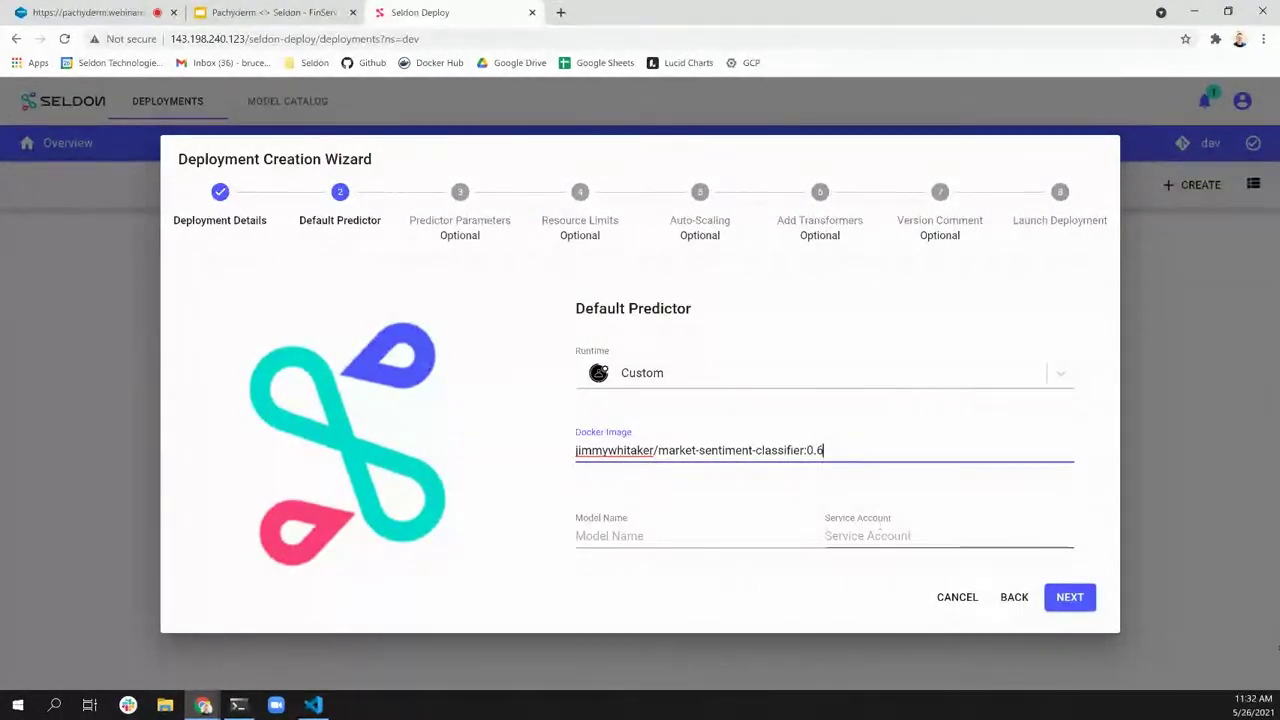
{"action": "left_click", "coordinate": [1078, 597]}
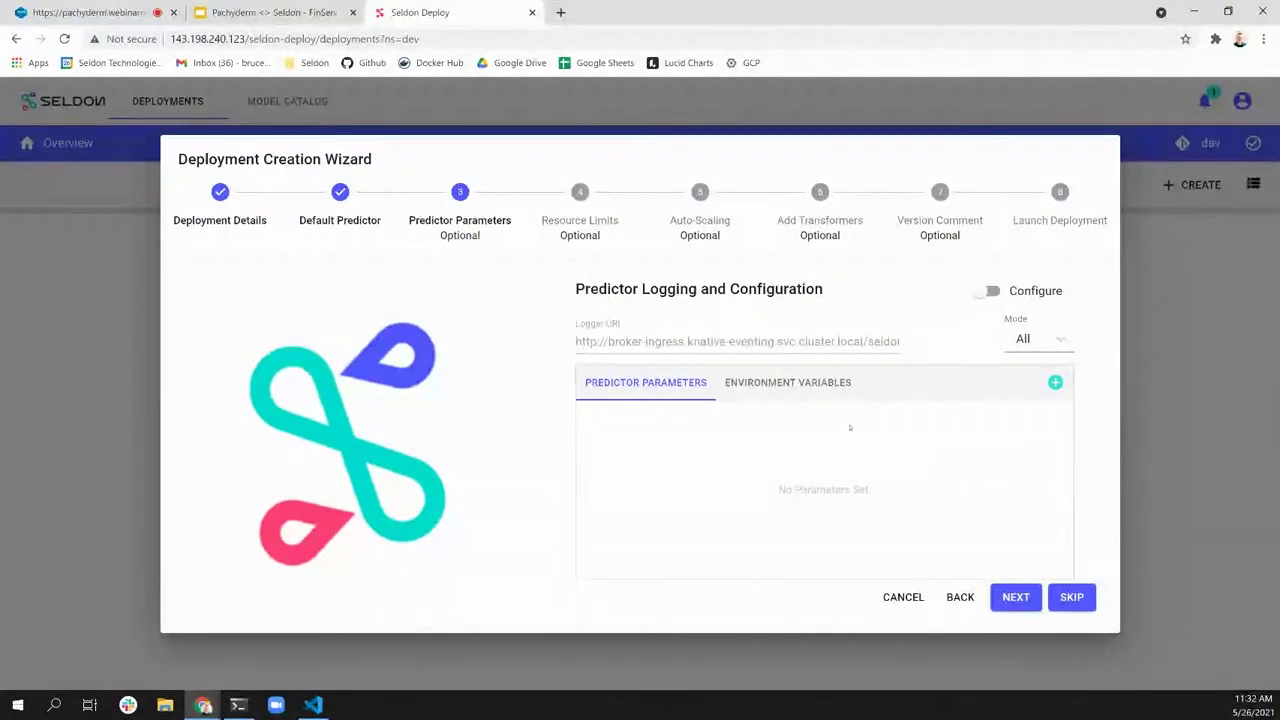
{"action": "left_click", "coordinate": [990, 291]}
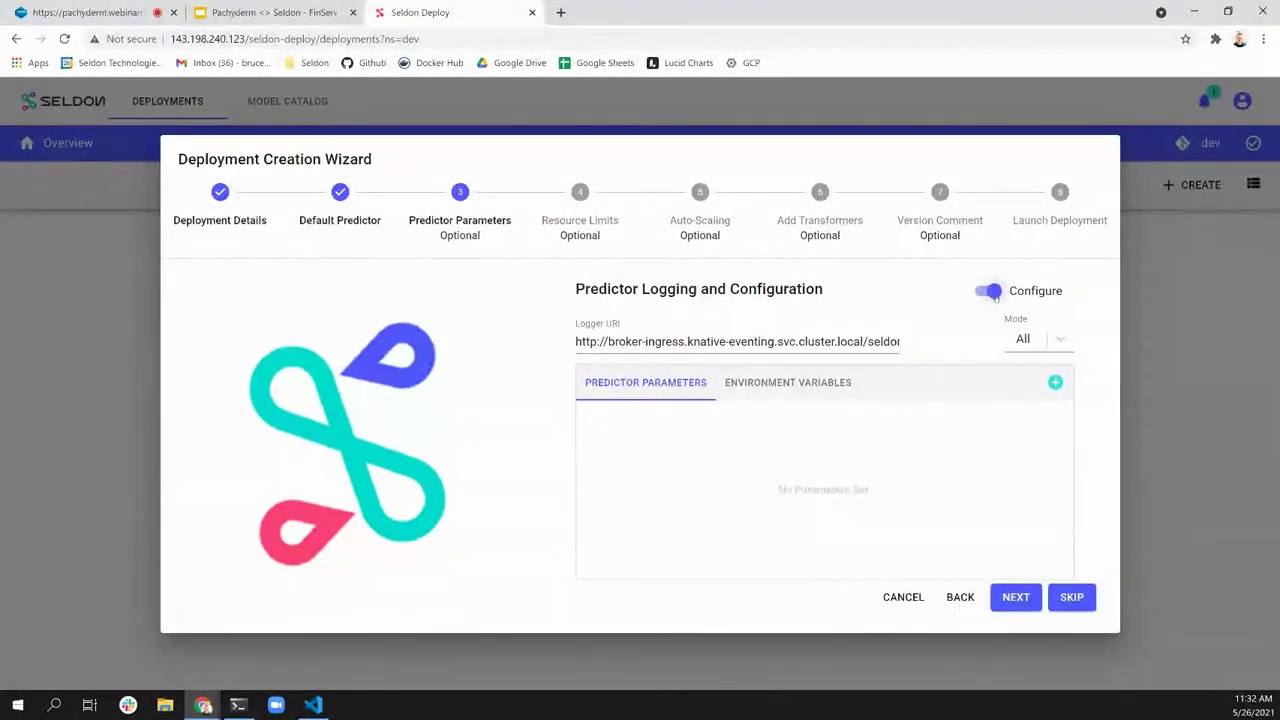
{"action": "left_click", "coordinate": [706, 342]}
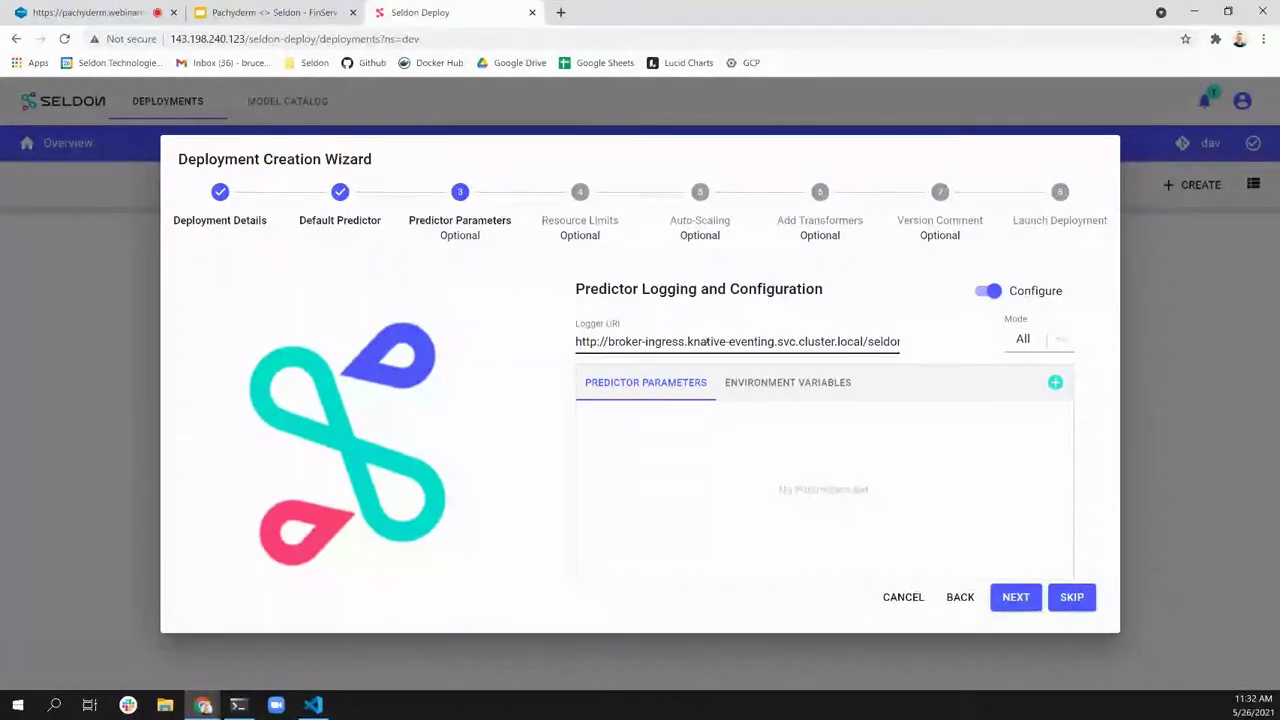
{"action": "left_click", "coordinate": [1044, 339]}
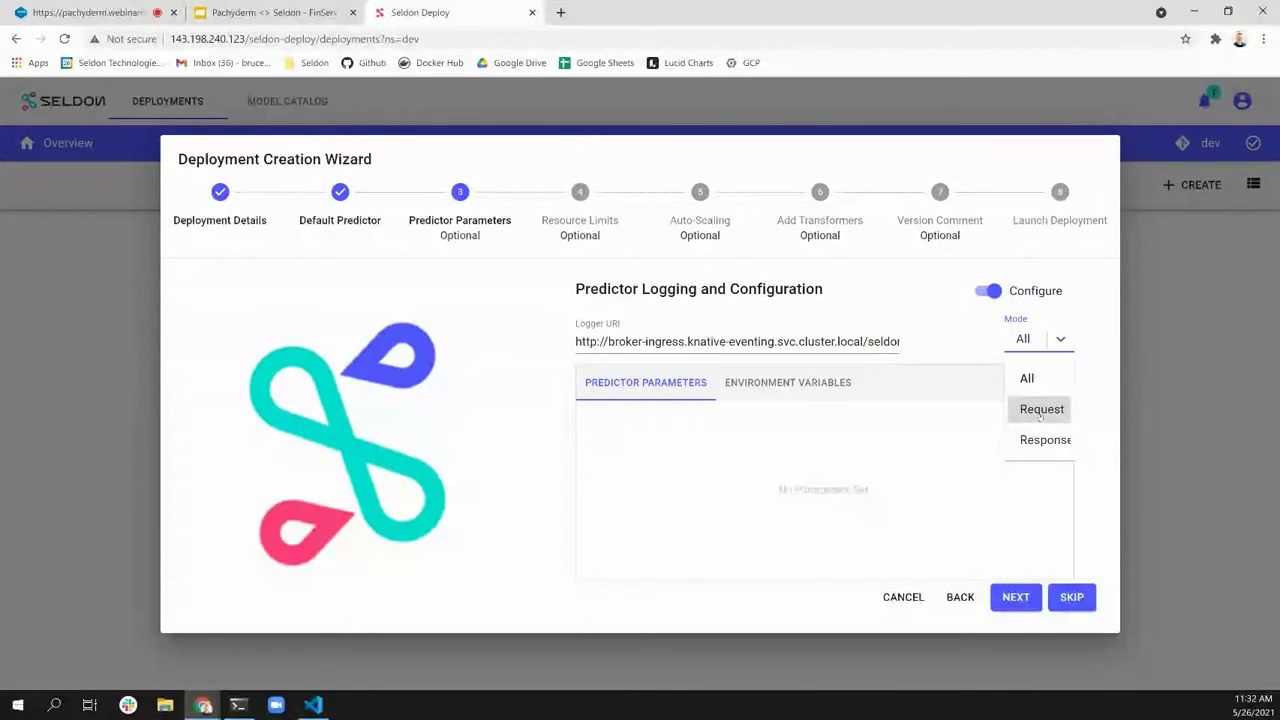
{"action": "left_click", "coordinate": [1044, 339]}
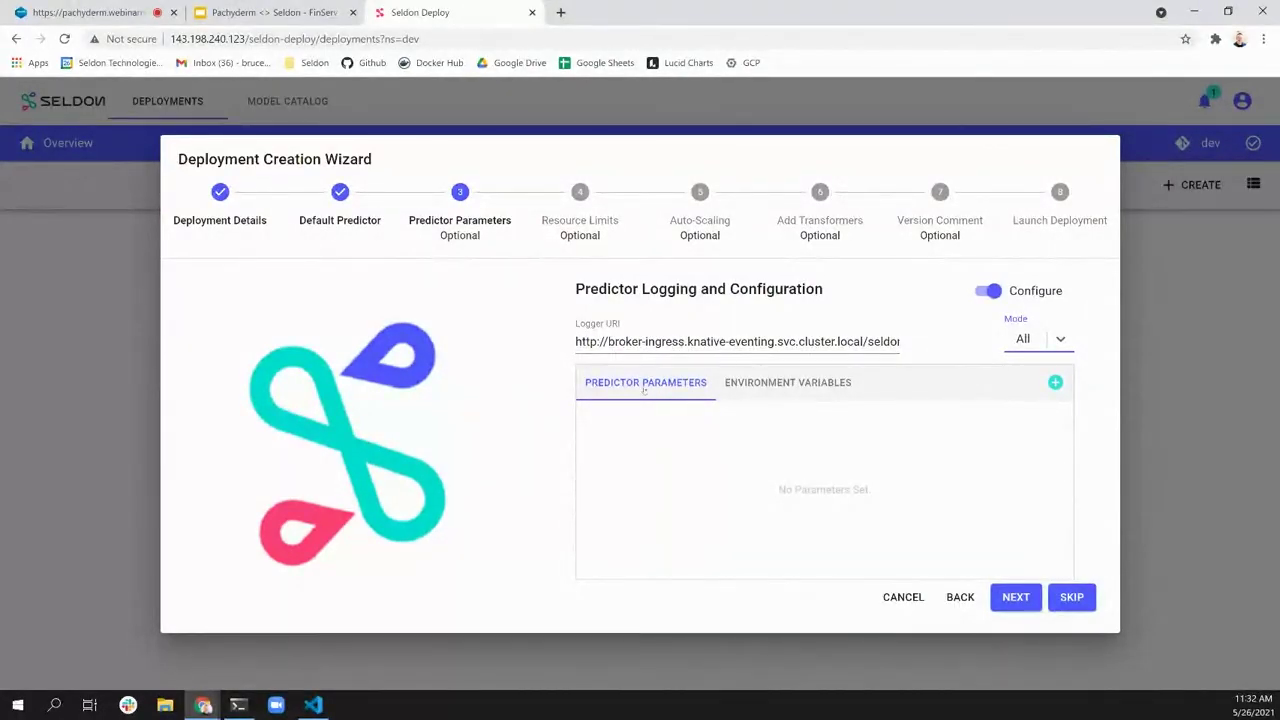
{"action": "left_click", "coordinate": [984, 291]}
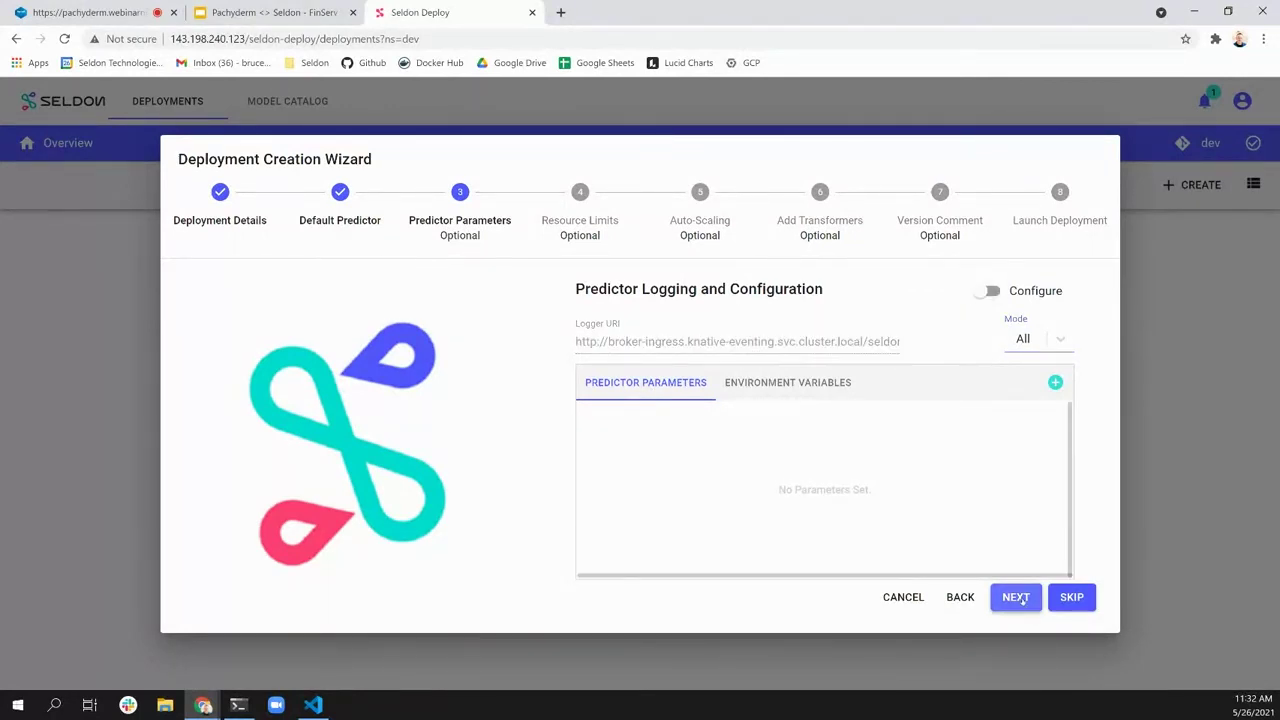
- Accept the default predictor parameters and resource limits, and enable auto-scaling for the default predictor
{"action": "left_click", "coordinate": [1016, 597]}
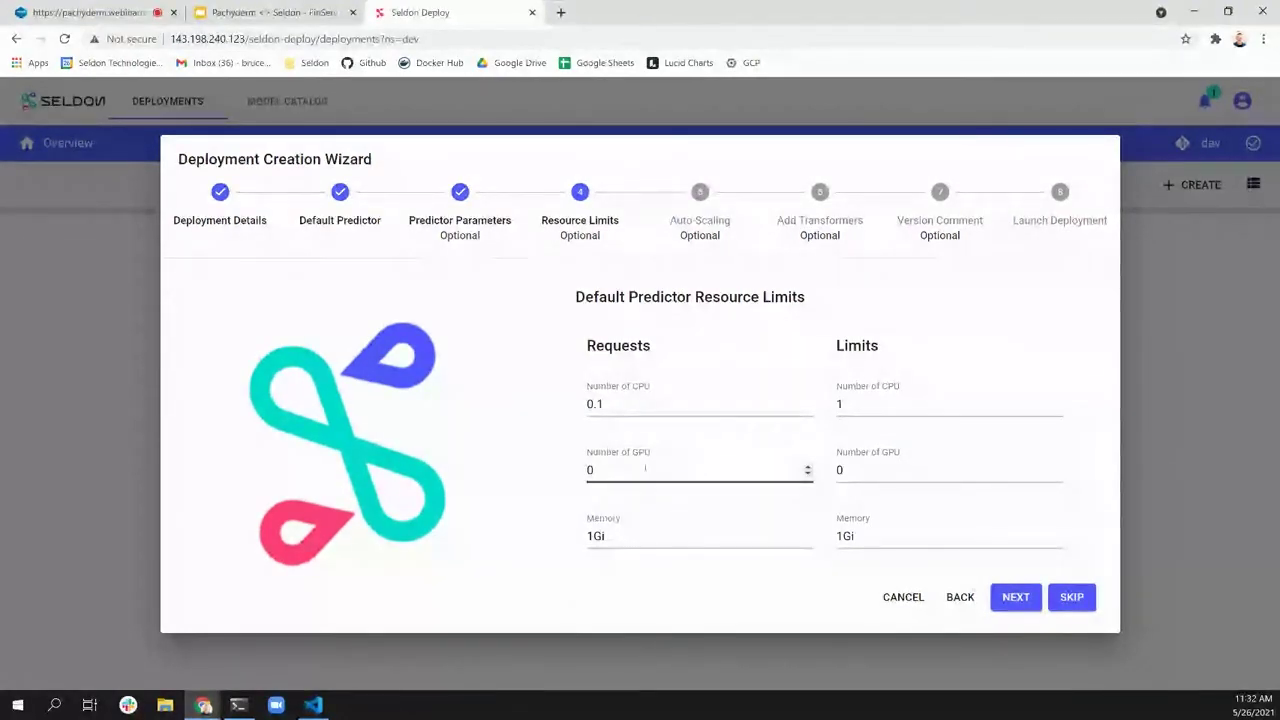
{"action": "left_click", "coordinate": [1016, 597]}
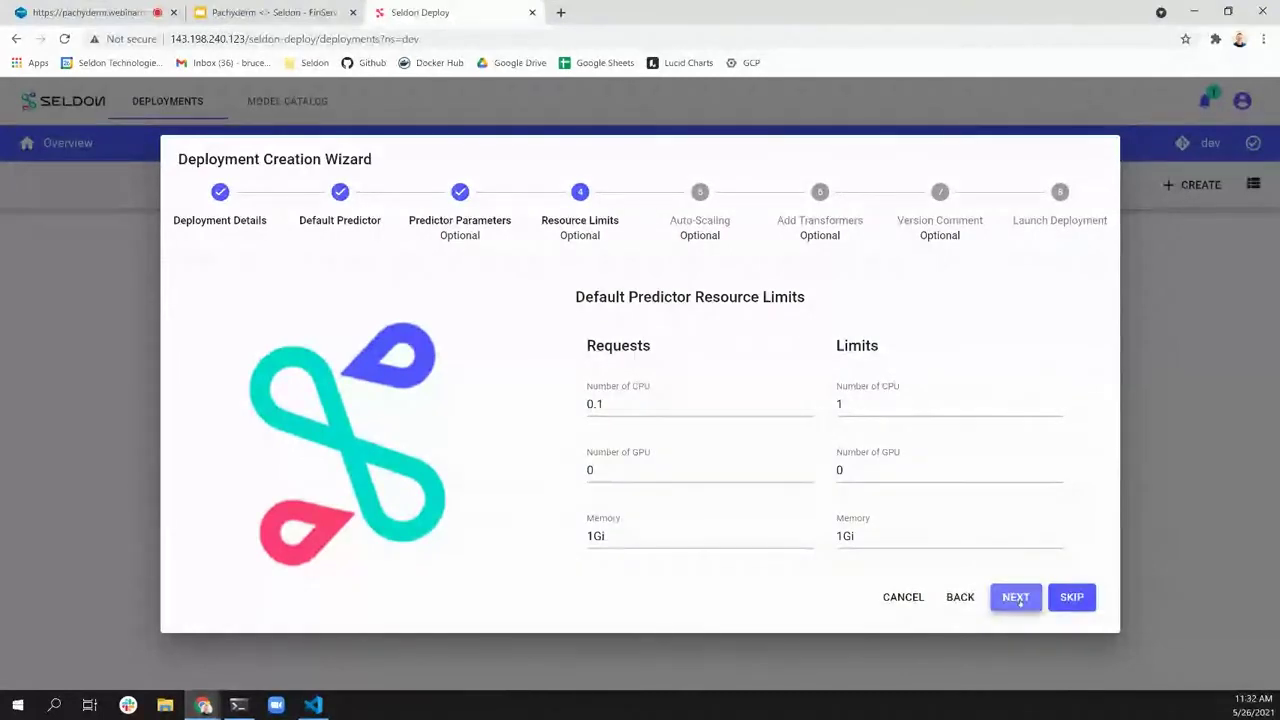
{"action": "left_click", "coordinate": [934, 313]}
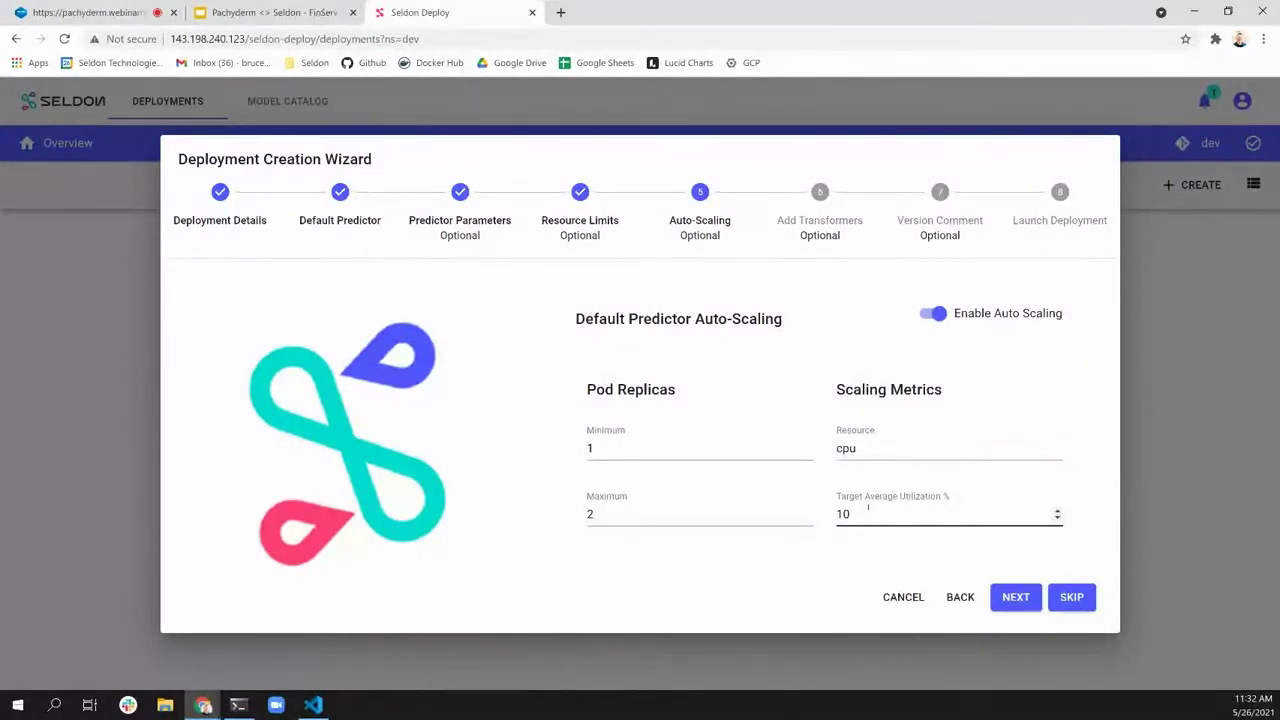
{"action": "left_click", "coordinate": [1016, 597]}
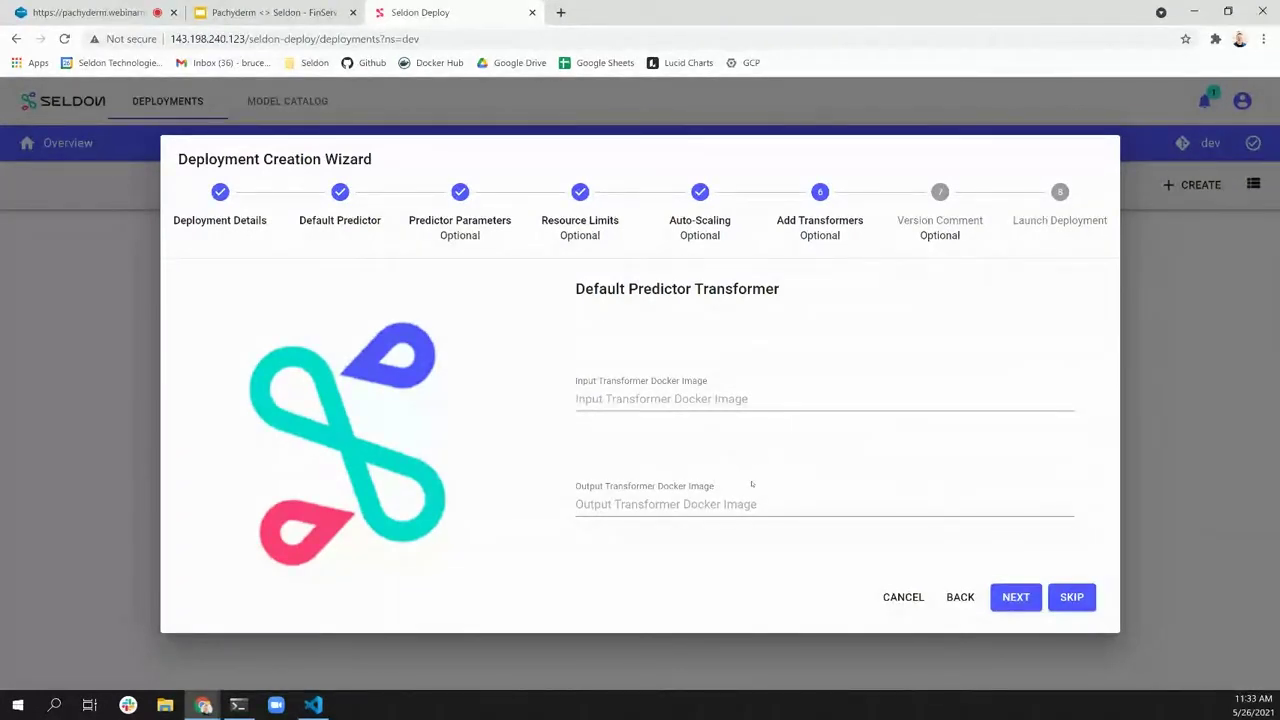
- Leave the transformers empty and add the version comment "This is the greatest model ever!"
{"action": "left_click", "coordinate": [1016, 597]}
{"action": "left_click", "coordinate": [873, 441]}
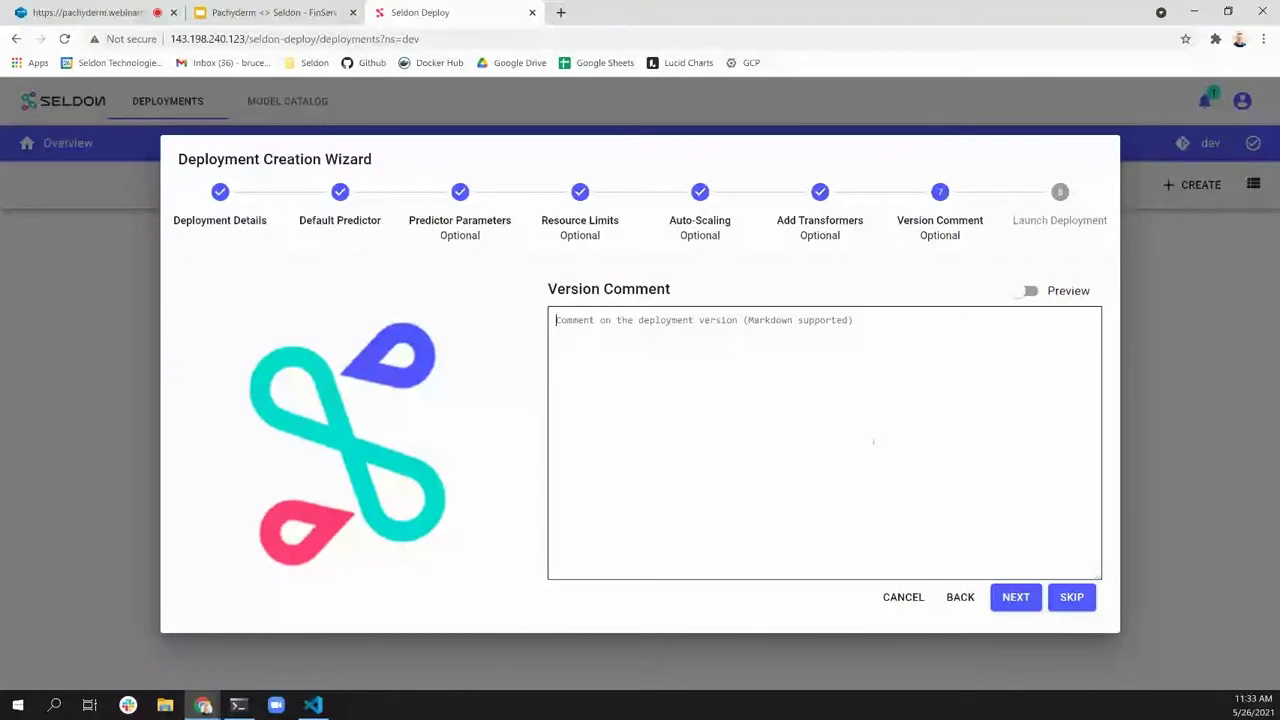
{"action": "type", "text": "This is the gr"}
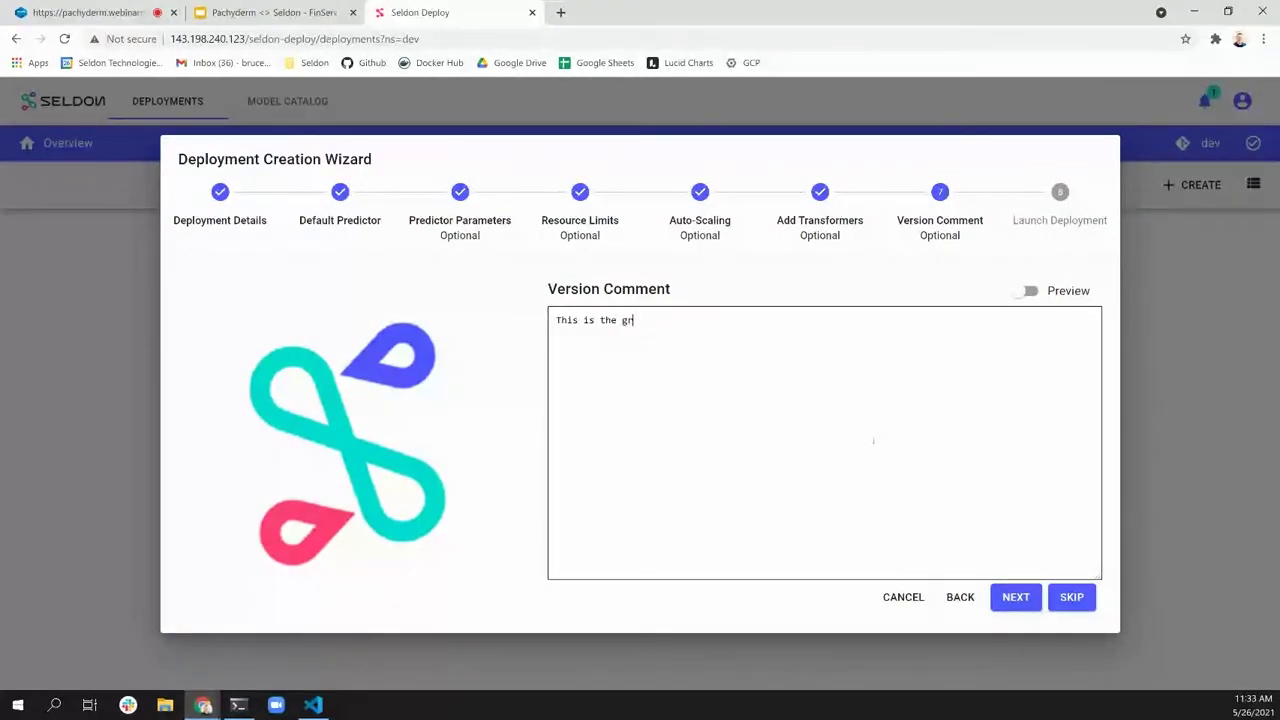
{"action": "type", "text": "eatest model ever!"}
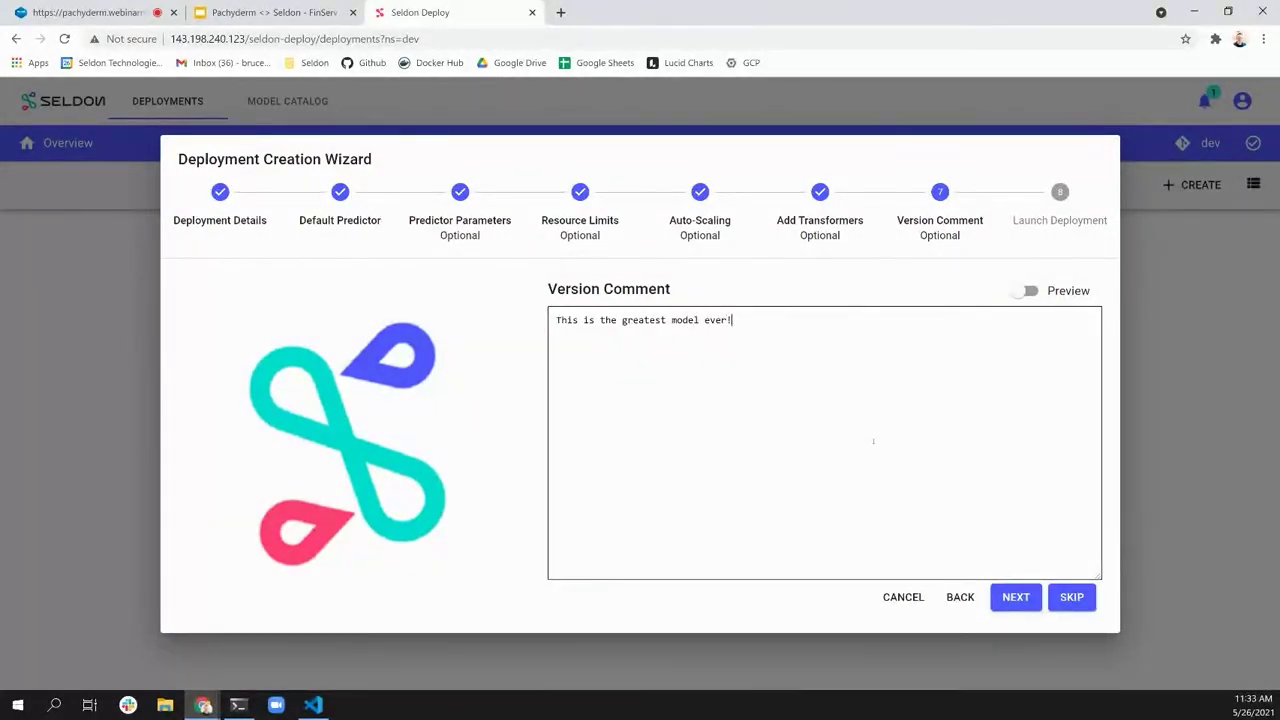
{"action": "left_click", "coordinate": [1012, 597]}
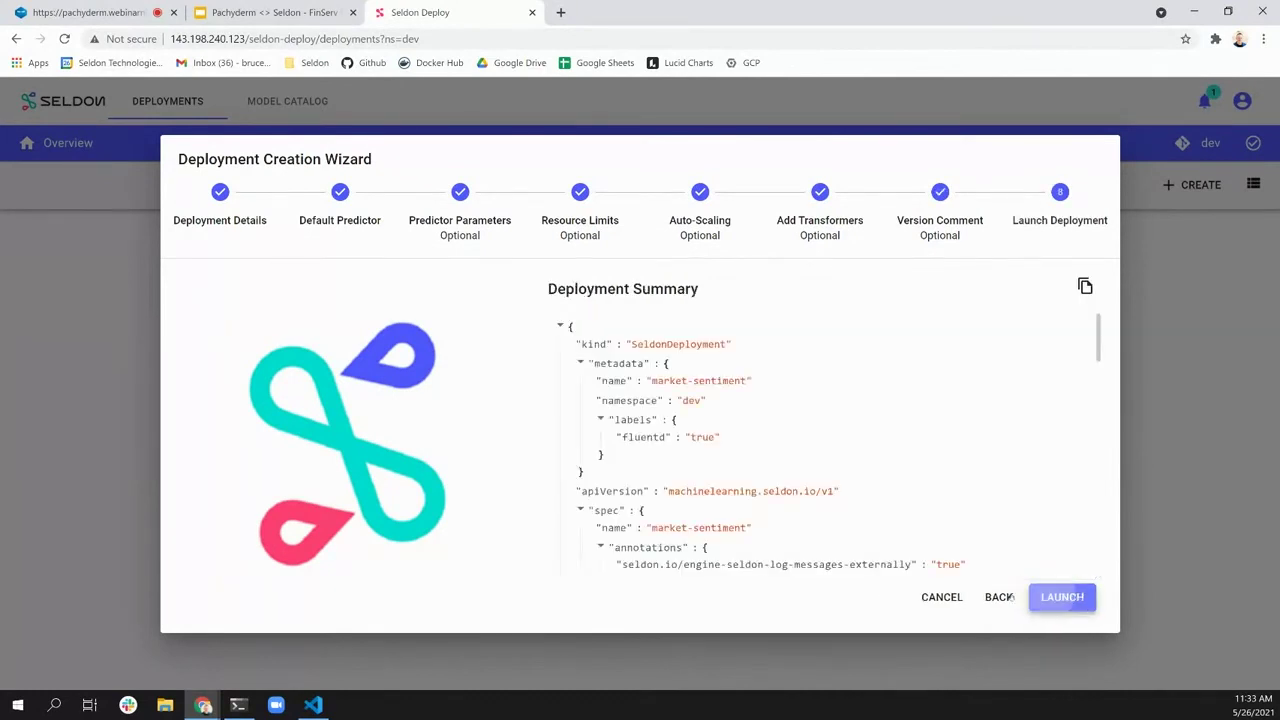
- Review the deployment summary and launch the market-sentiment deployment
{"action": "scroll", "coordinate": [743, 435], "scroll_direction": "down", "scroll_amount": 1}
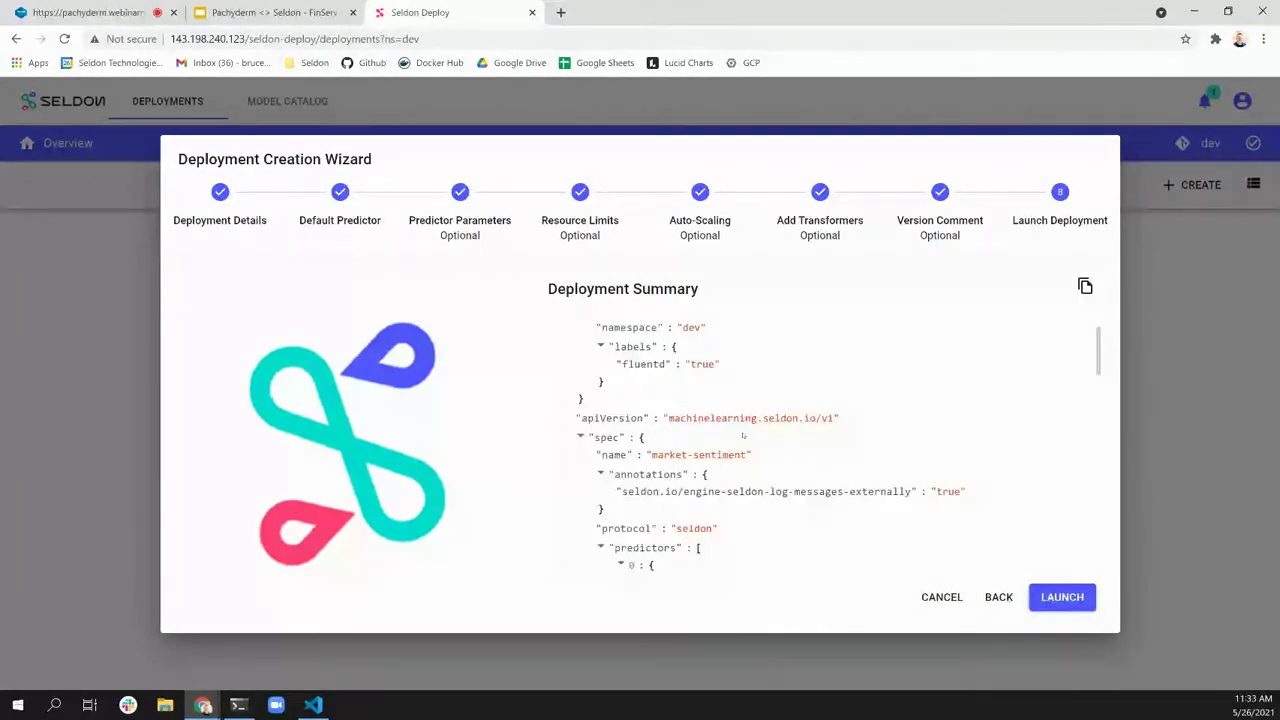
{"action": "scroll", "coordinate": [743, 435], "scroll_direction": "down", "scroll_amount": 2}
{"action": "left_click", "coordinate": [1043, 597]}
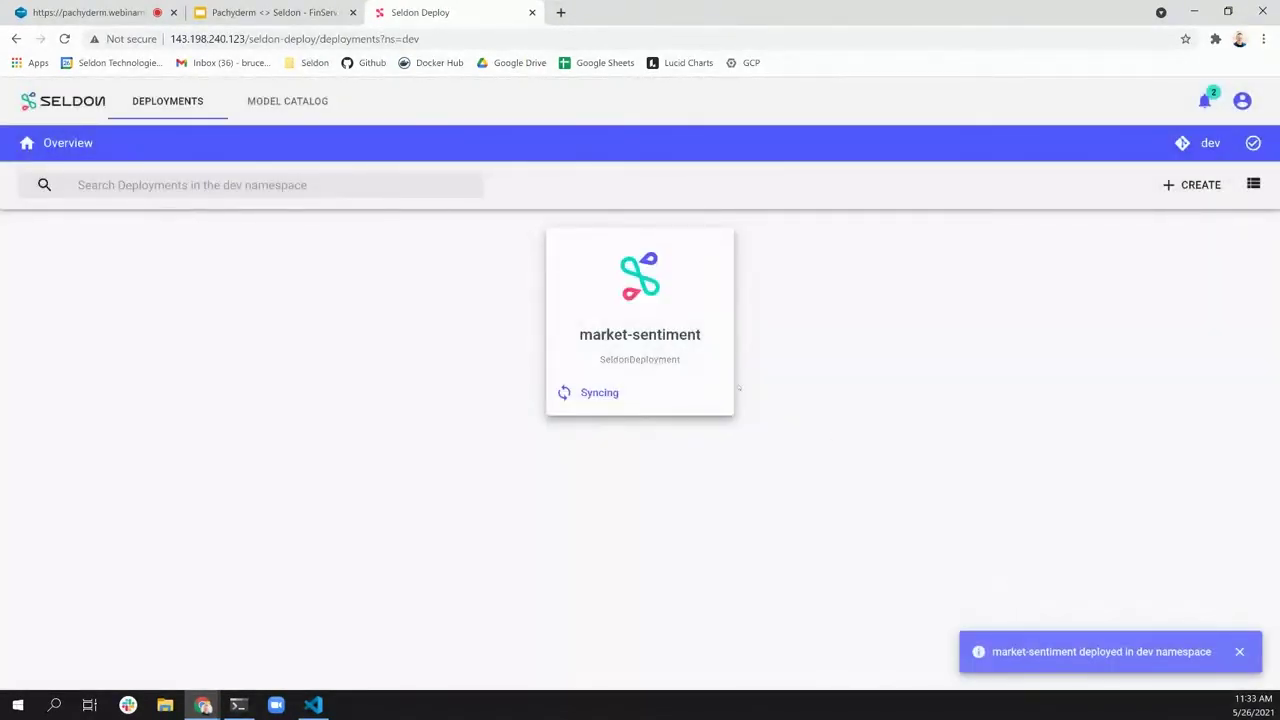
- Open the market-sentiment deployment's dashboard and examine its canary, shadow, detector and request monitoring options
{"action": "left_click", "coordinate": [637, 313]}
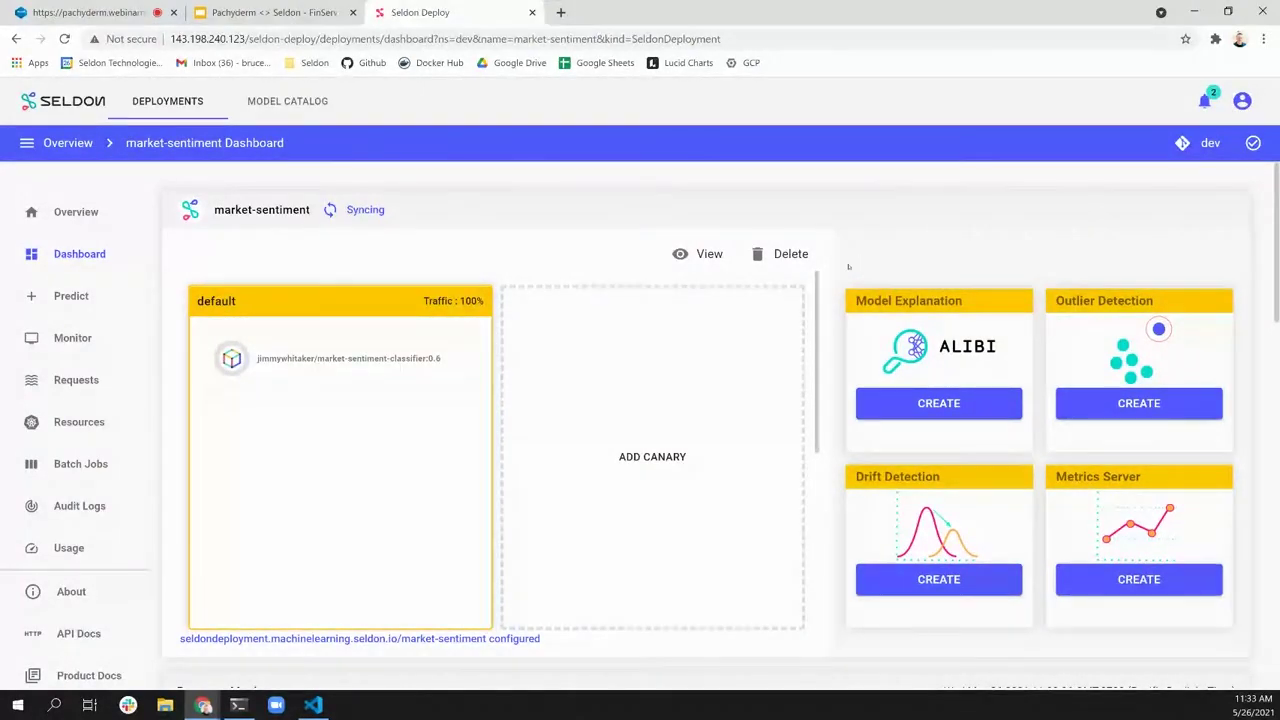
{"action": "scroll", "coordinate": [848, 266], "scroll_direction": "down", "scroll_amount": 1}
{"action": "scroll", "coordinate": [859, 325], "scroll_direction": "down", "scroll_amount": 1}
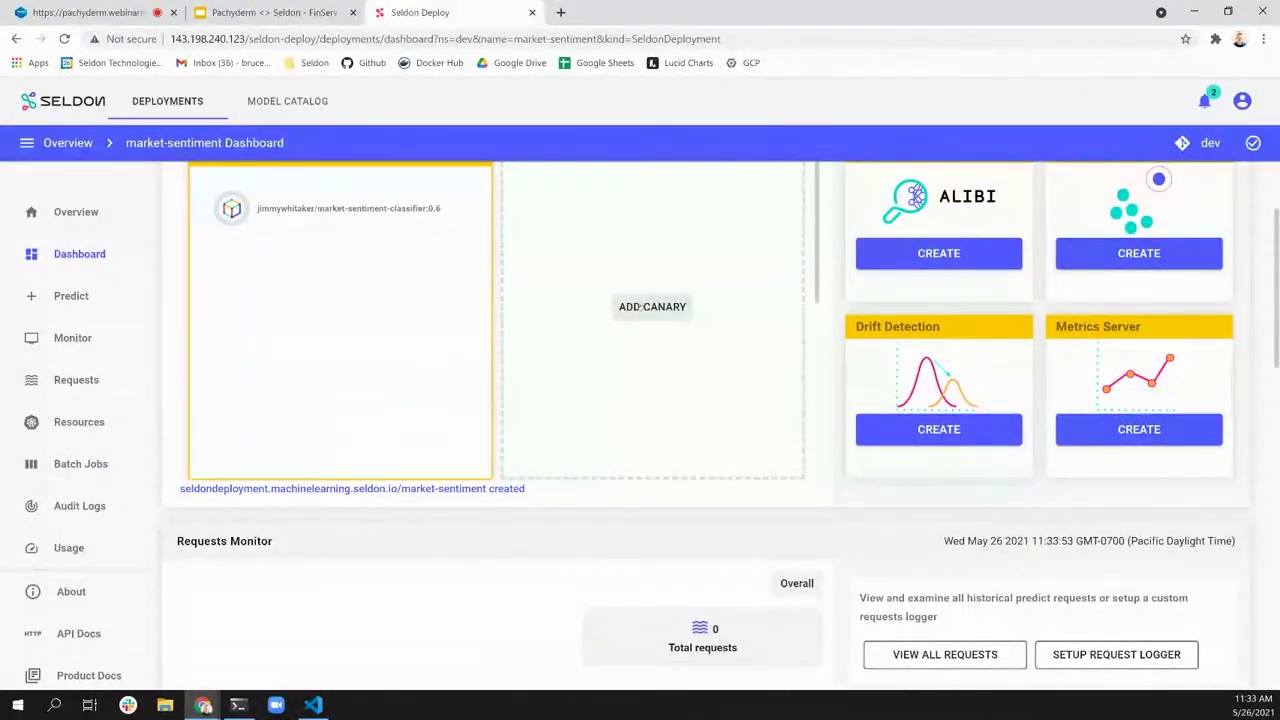
{"action": "scroll", "coordinate": [645, 320], "scroll_direction": "down", "scroll_amount": 3}
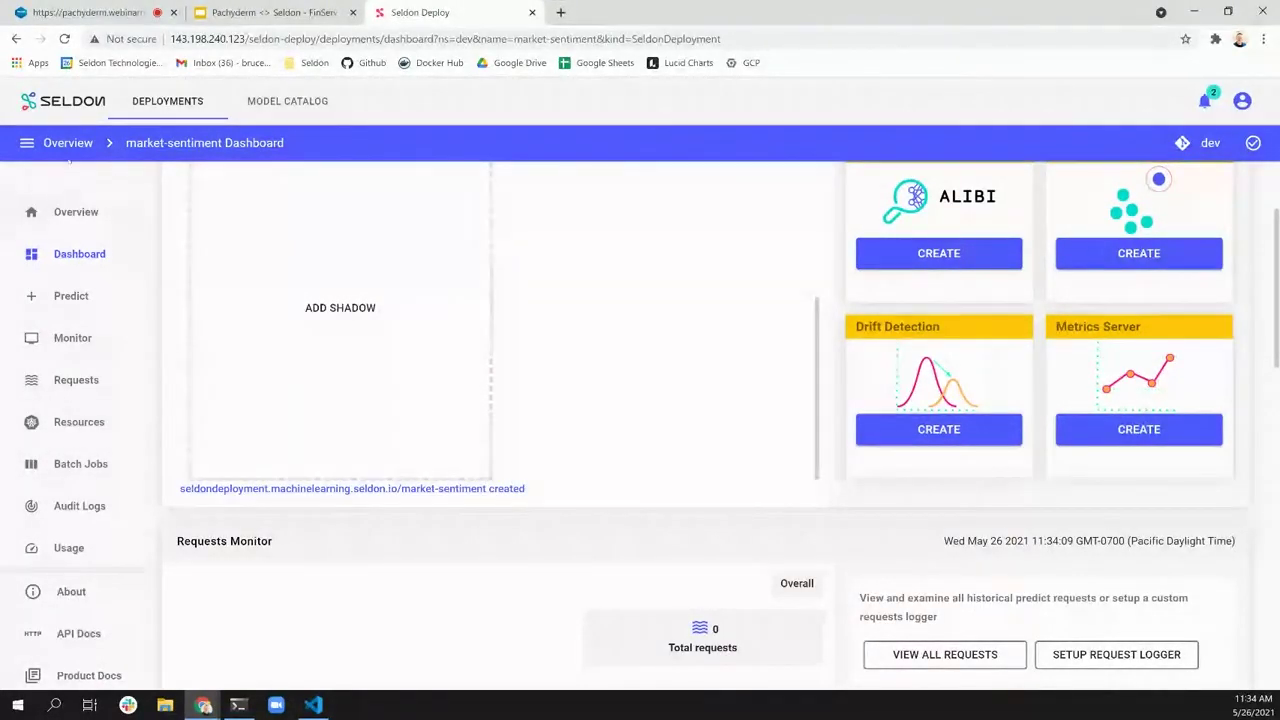
- Return to the deployments overview and switch to the prod namespace
{"action": "left_click", "coordinate": [98, 144]}
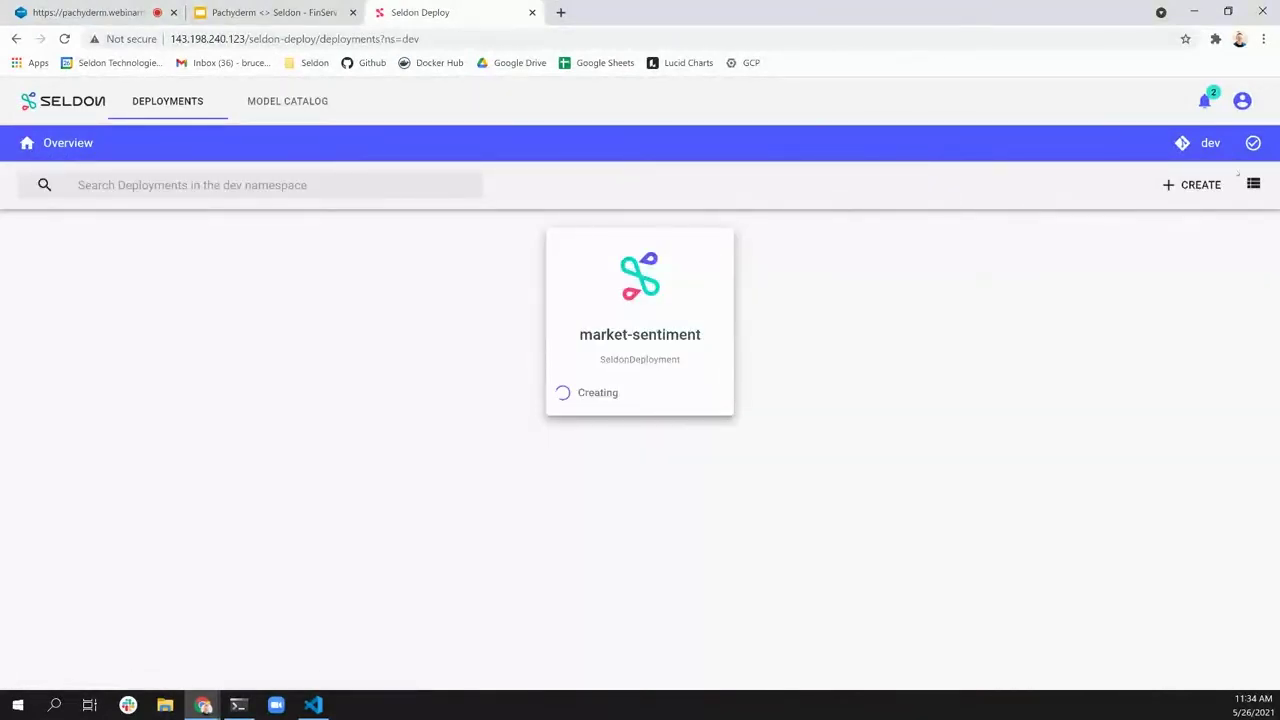
{"action": "left_click", "coordinate": [1205, 143]}
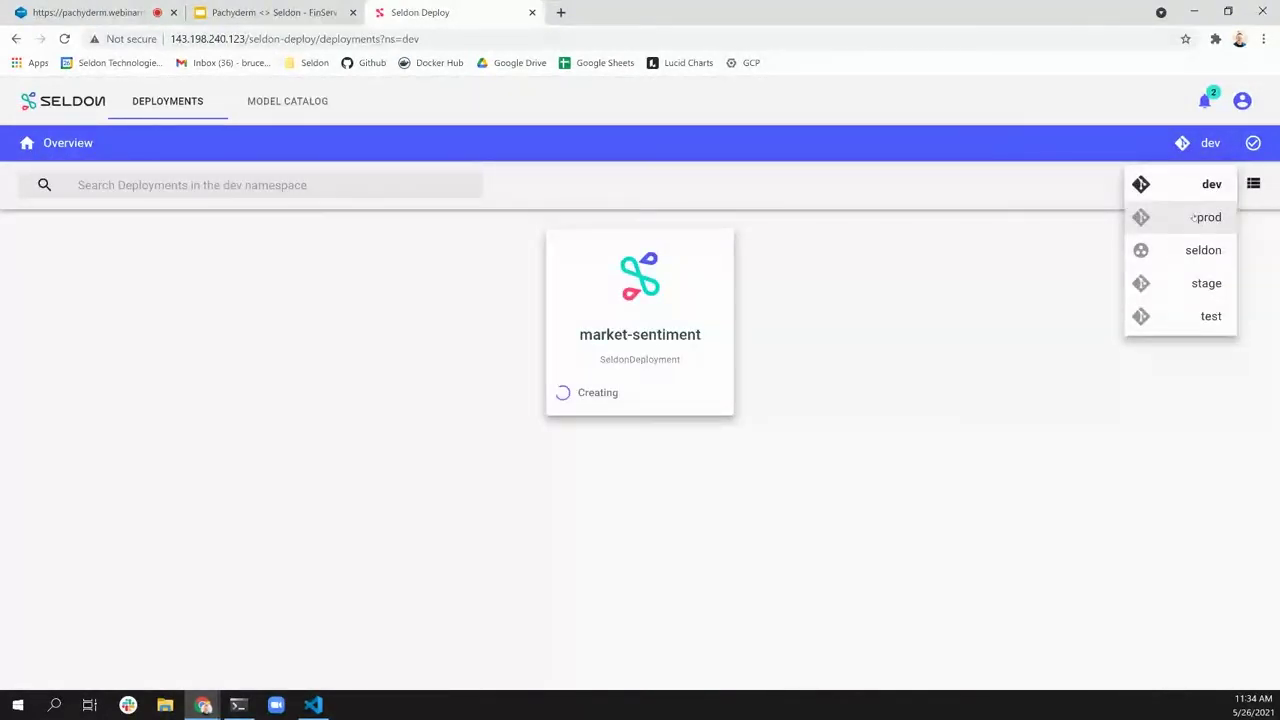
{"action": "left_click", "coordinate": [1193, 217]}
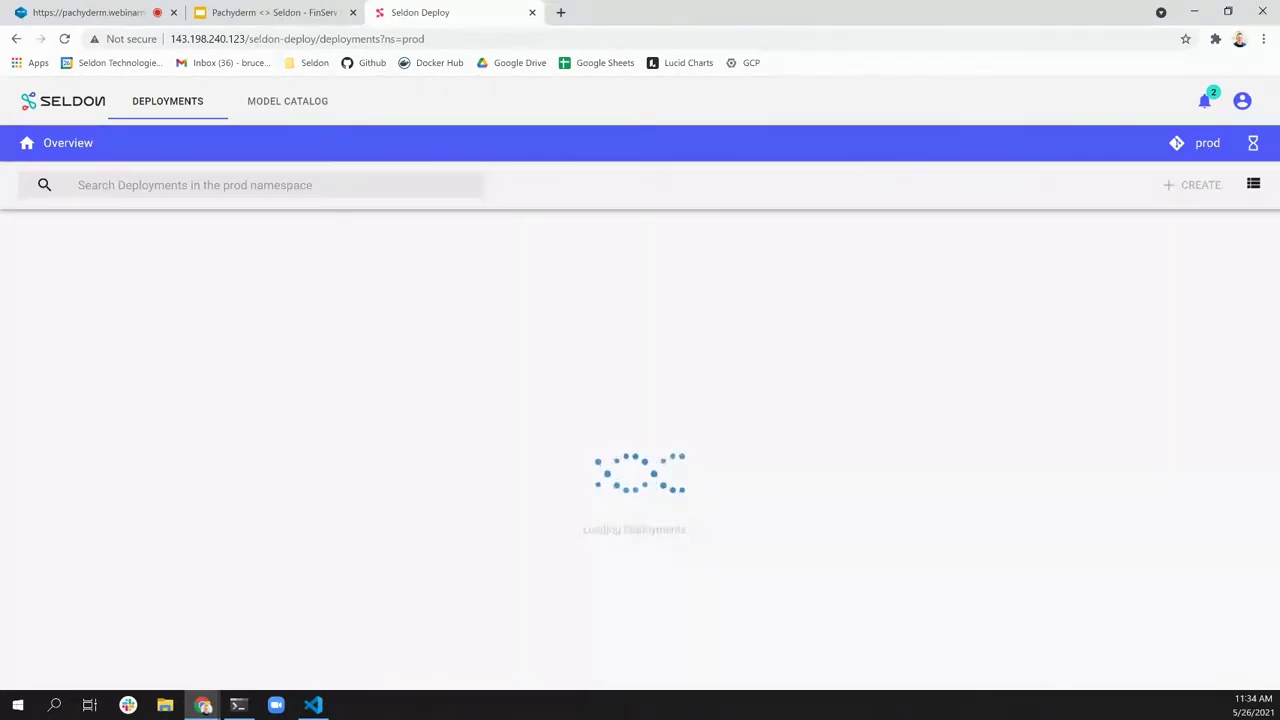
{"action": "key", "text": "alt+Tab"}
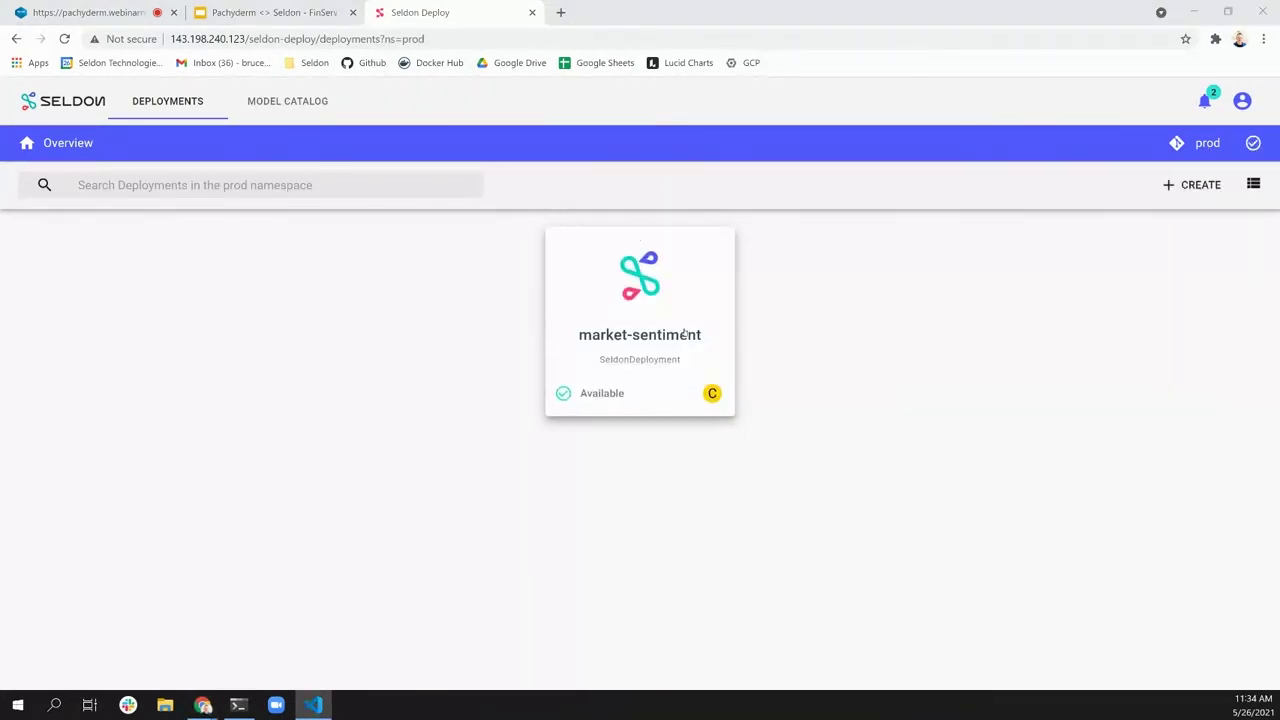
- Run a market-sentiment prediction on the JSON text "The CBOE Volatility Index (VIX) is at 19.93. This is a positive reading and indicates that market risks appear low."
{"action": "left_click", "coordinate": [626, 345]}
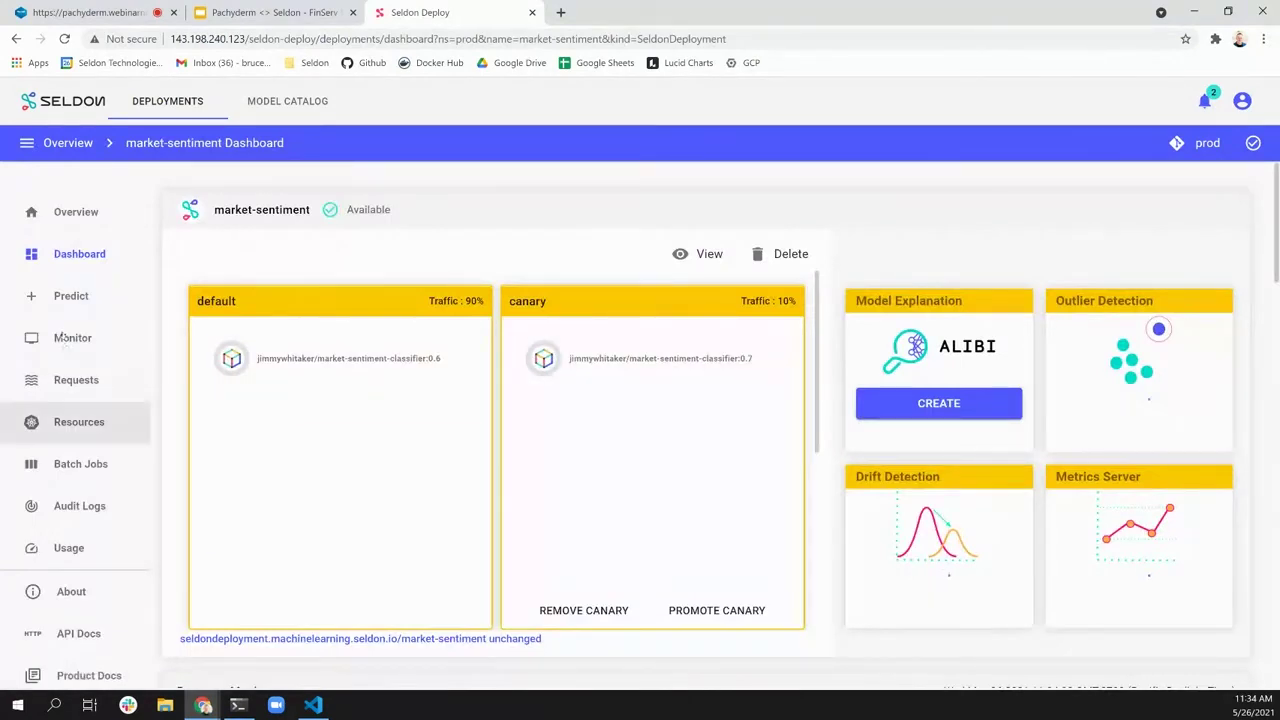
{"action": "left_click", "coordinate": [68, 296]}
{"action": "left_click", "coordinate": [272, 428]}
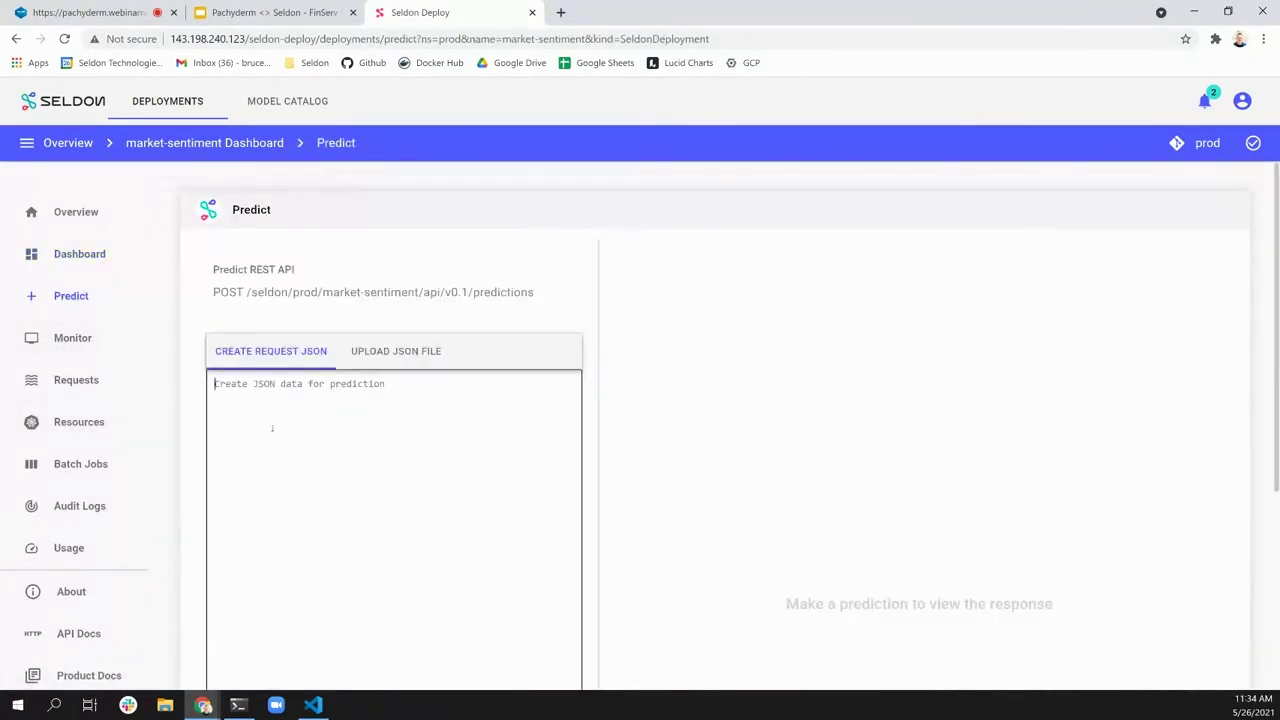
{"action": "scroll", "coordinate": [272, 428], "scroll_direction": "down", "scroll_amount": 3}
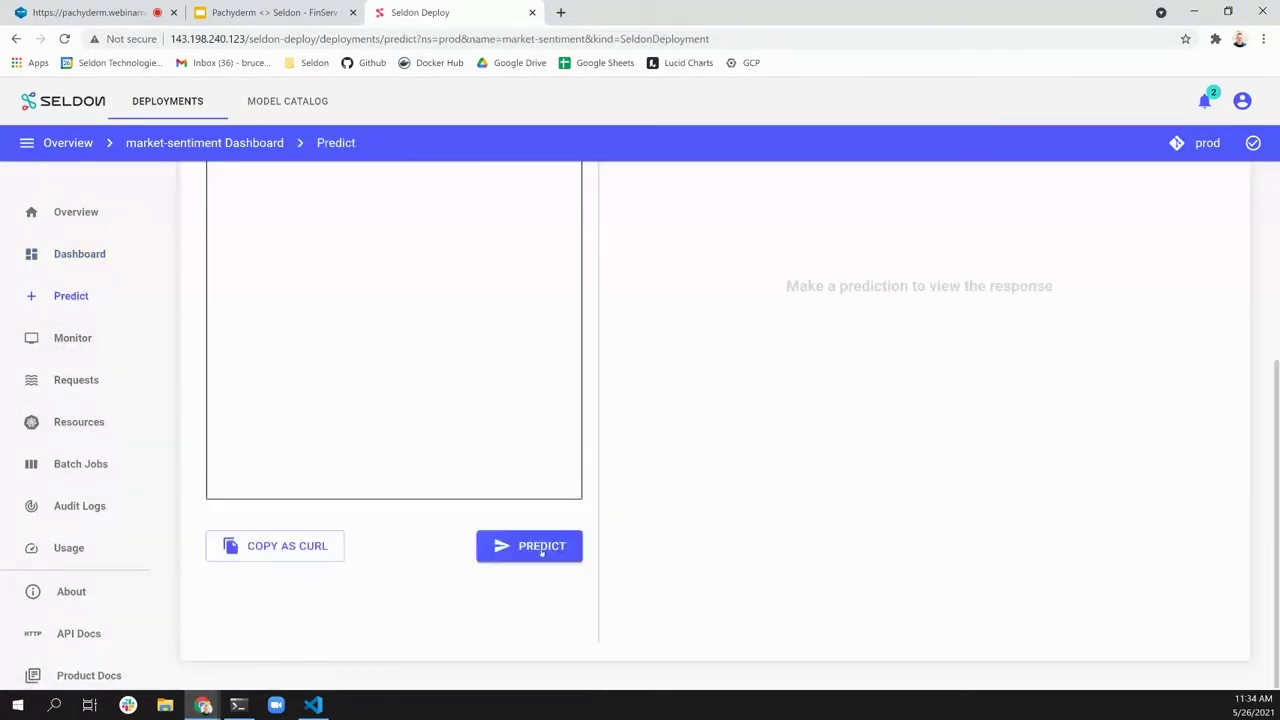
{"action": "left_click", "coordinate": [543, 546]}
{"action": "scroll", "coordinate": [786, 450], "scroll_direction": "up", "scroll_amount": 1}
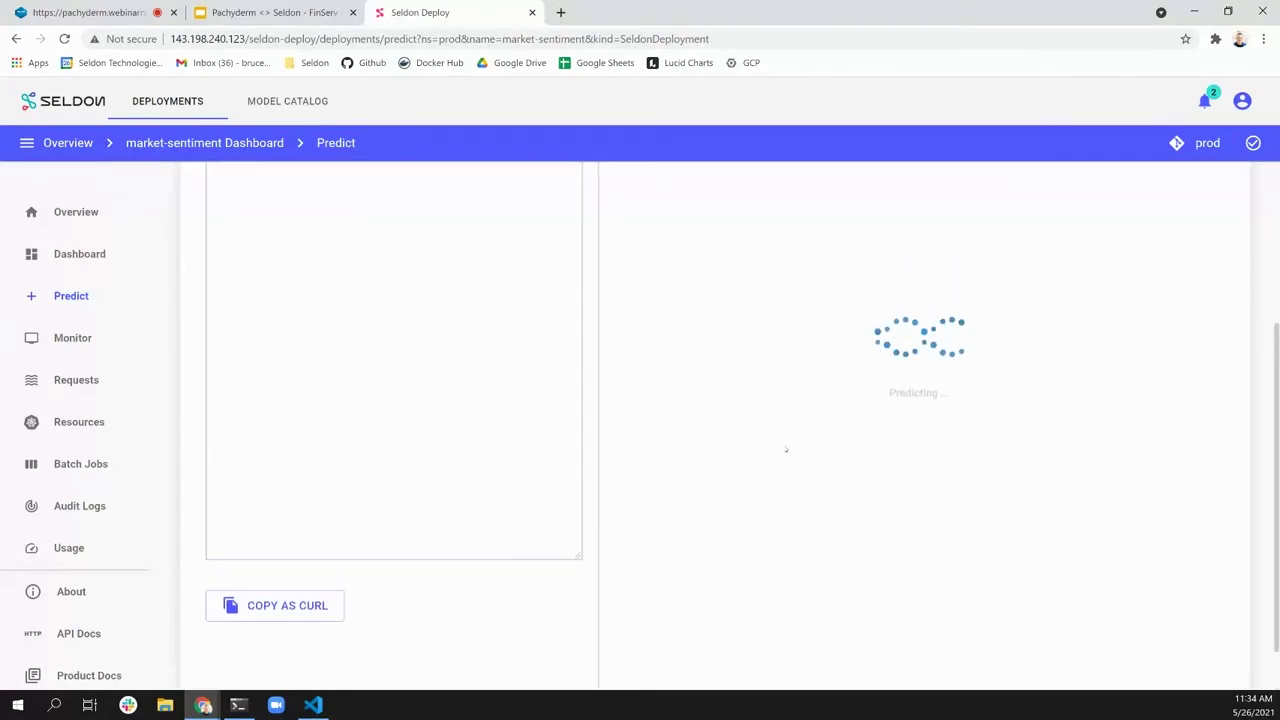
{"action": "scroll", "coordinate": [786, 450], "scroll_direction": "up", "scroll_amount": 3}
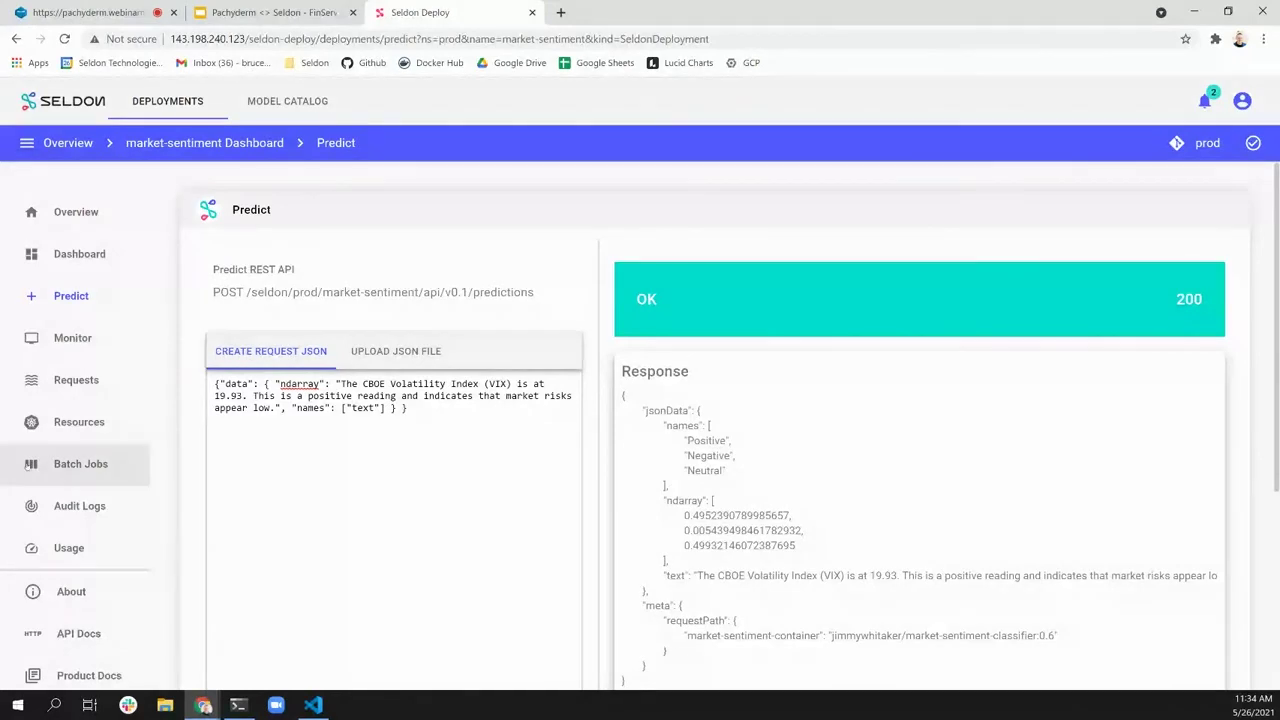
- Examine the market-sentiment deployment's Kubernetes pod and its container logs, and return to the deployments overview
{"action": "left_click", "coordinate": [72, 424]}
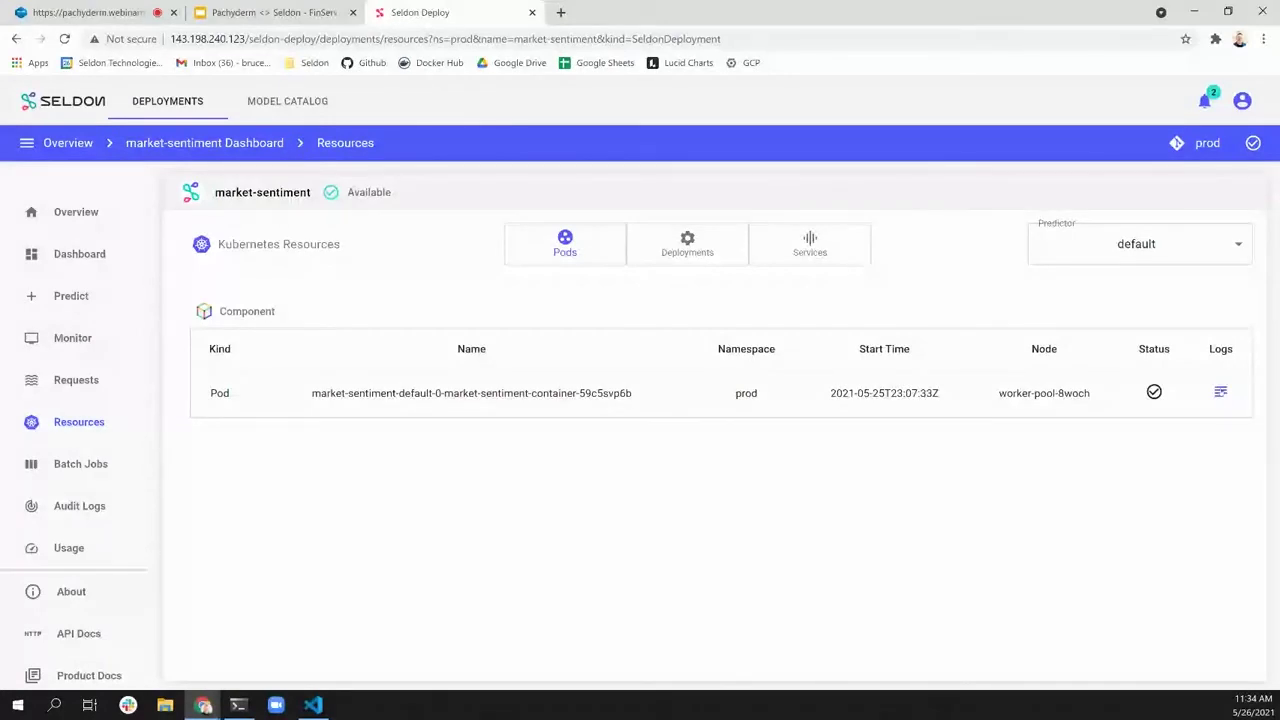
{"action": "left_click", "coordinate": [1220, 392]}
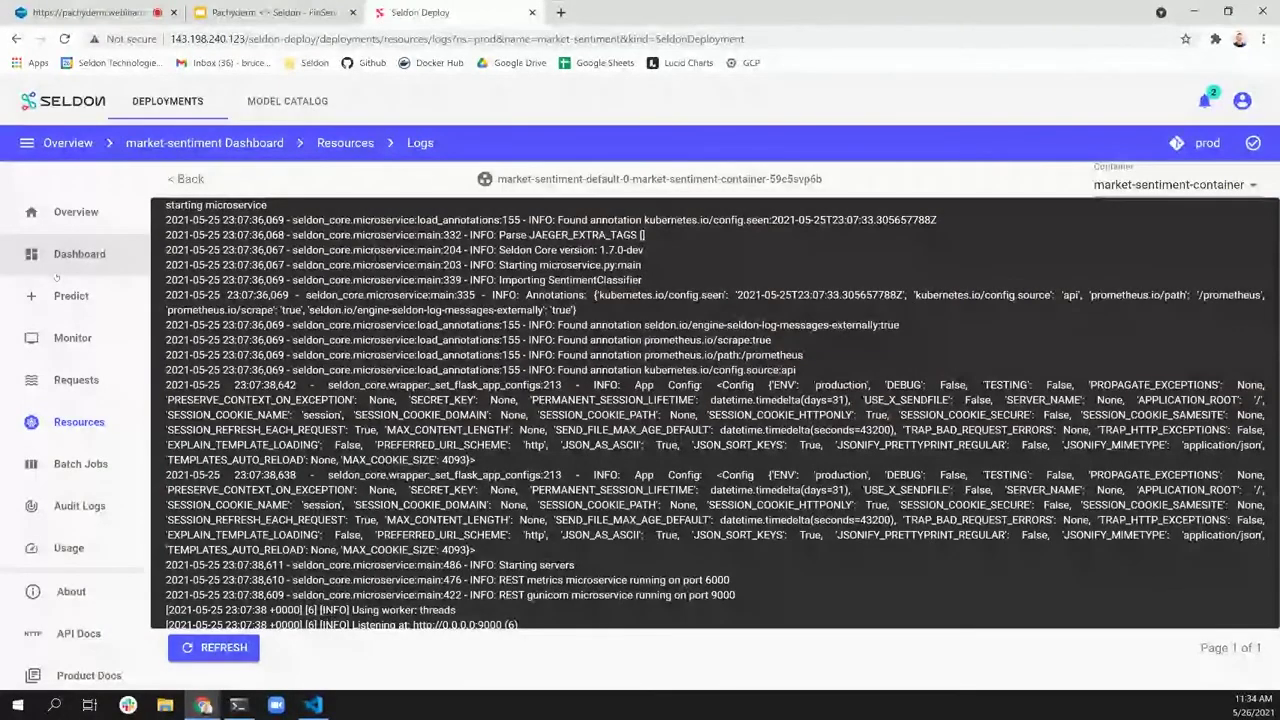
{"action": "left_click", "coordinate": [57, 275]}
{"action": "left_click", "coordinate": [60, 212]}
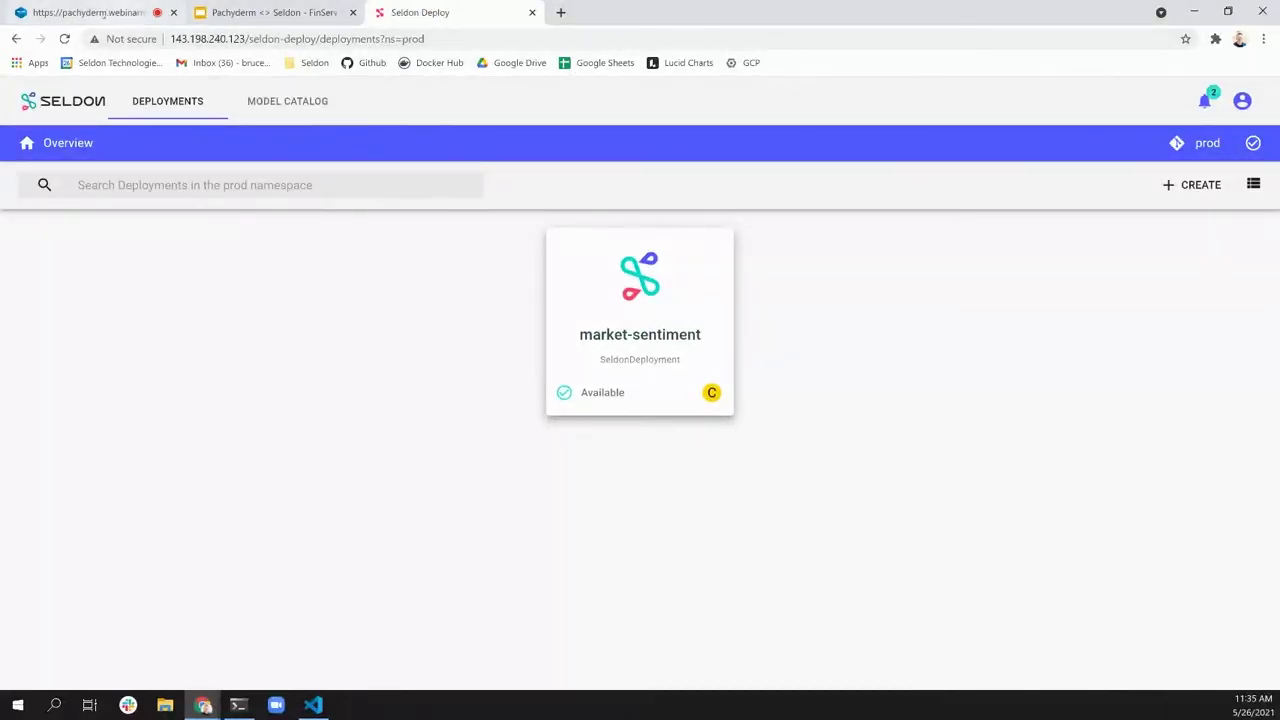
- Switch to the webinar page and stop sharing the screen
{"action": "left_click", "coordinate": [104, 13]}
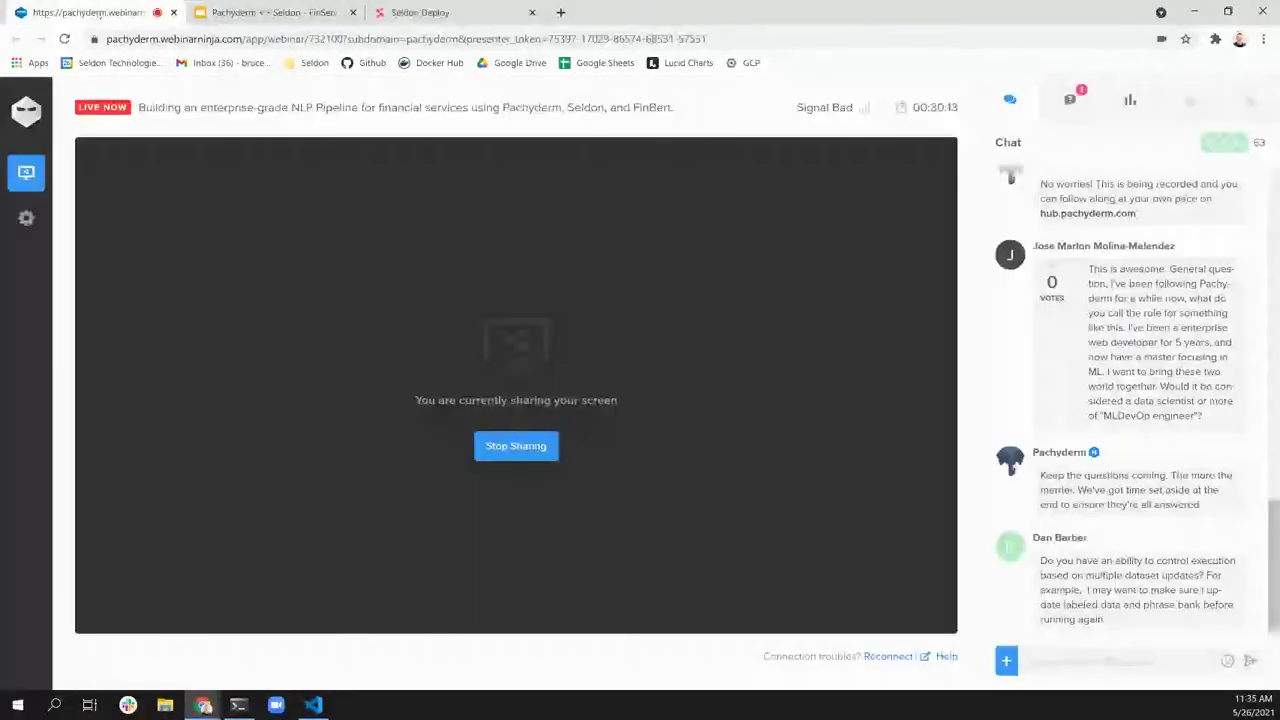
{"action": "left_click", "coordinate": [511, 448]}
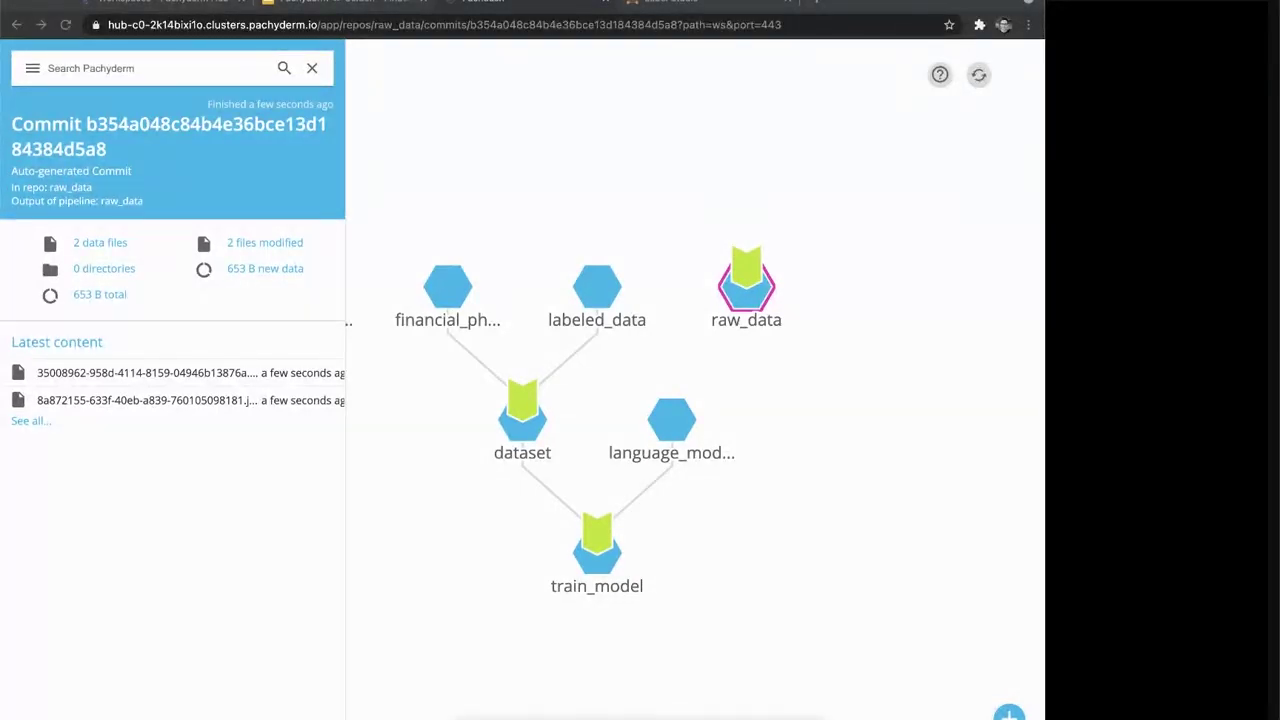
- In Label Studio, change the sentiment of the Market Sentiment project's VIX task to Neutral and update the annotation
{"action": "left_click", "coordinate": [703, 10]}
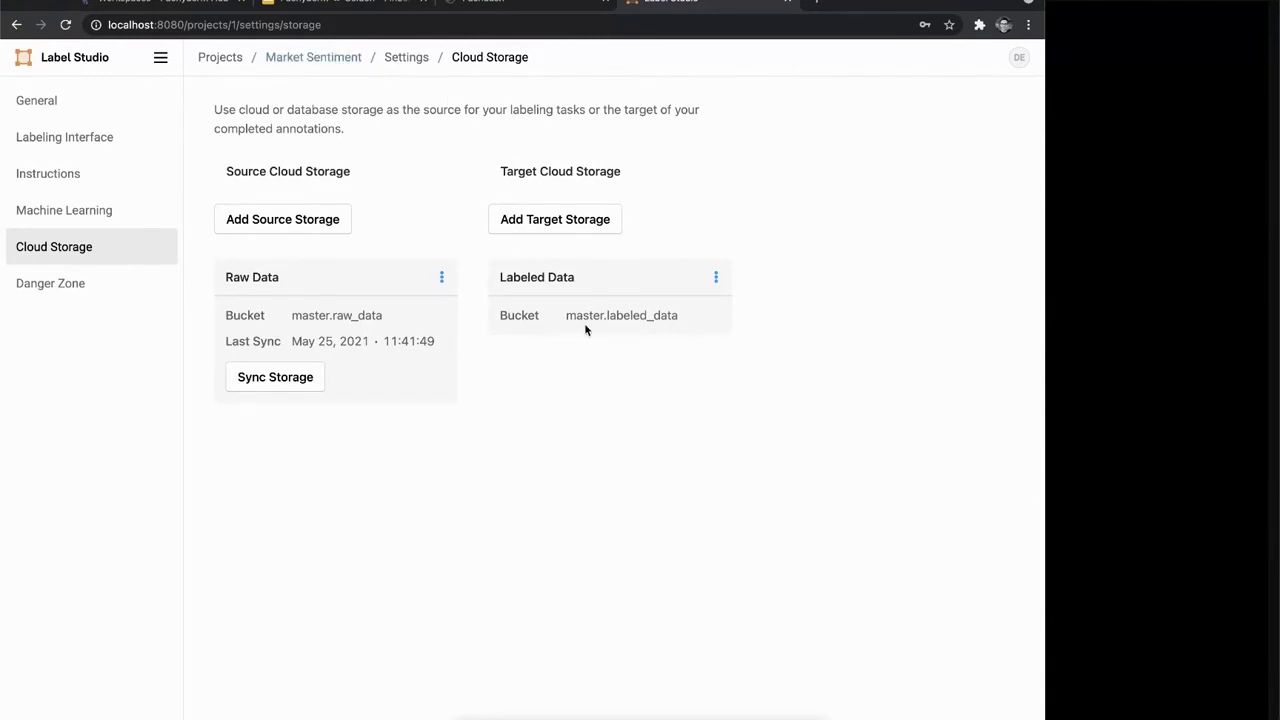
{"action": "left_click", "coordinate": [336, 59]}
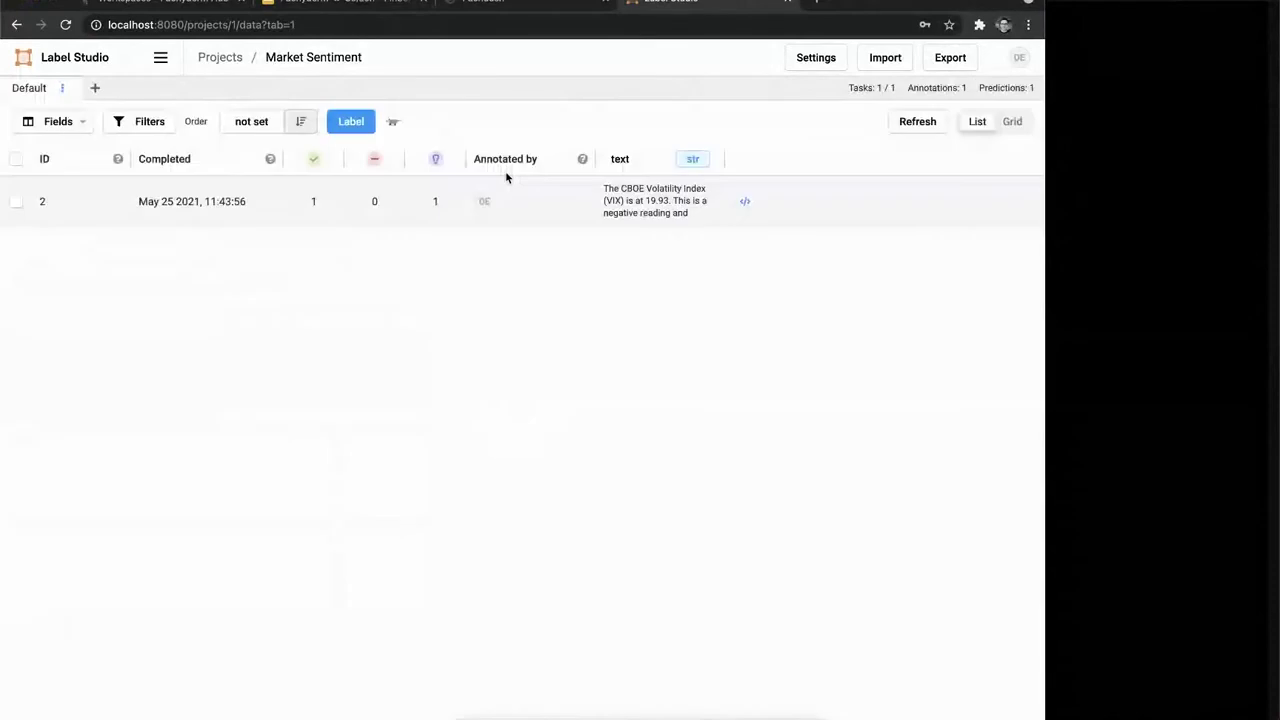
{"action": "left_click", "coordinate": [172, 213]}
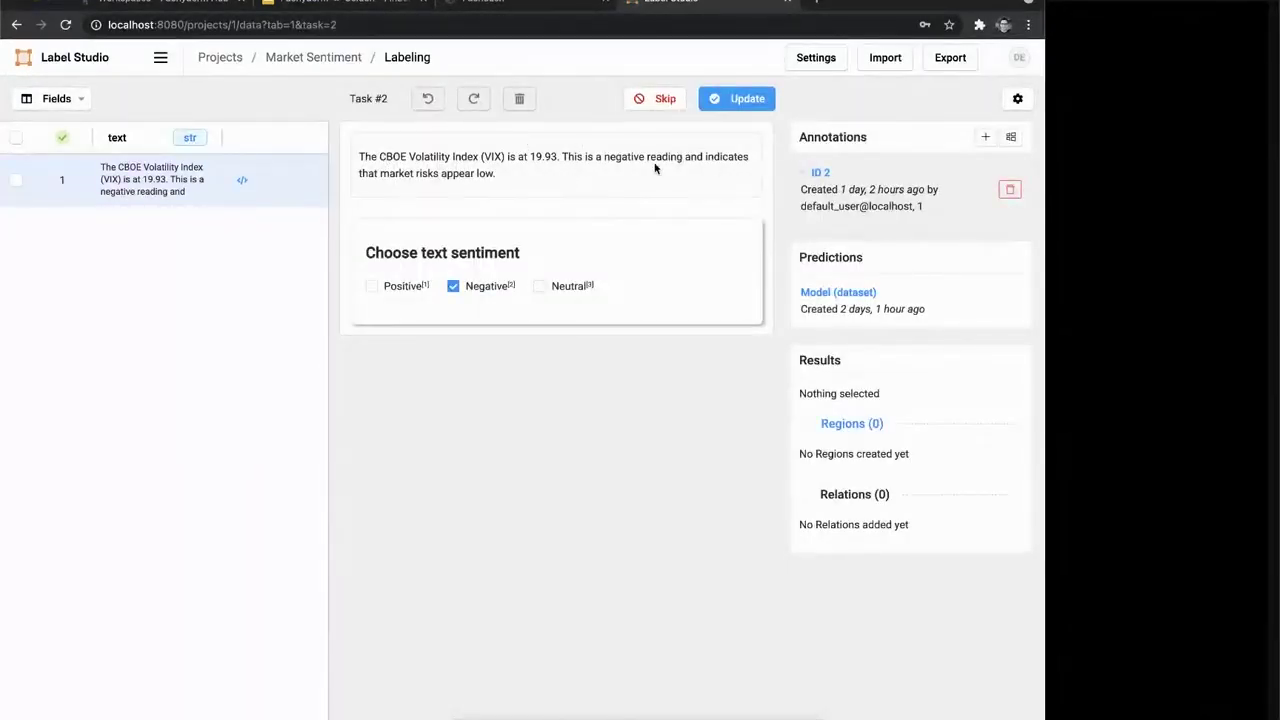
{"action": "left_click_drag", "start_coordinate": [566, 179], "coordinate": [566, 162]}
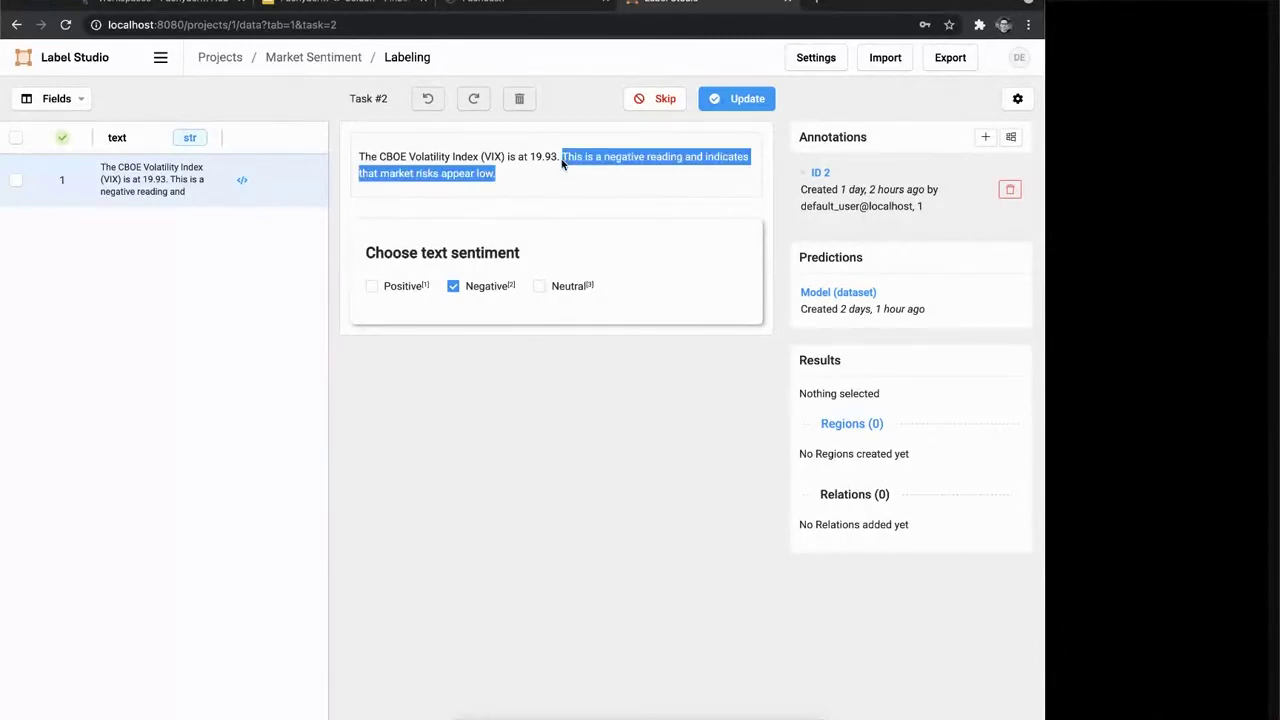
{"action": "left_click", "coordinate": [540, 287]}
{"action": "left_click", "coordinate": [673, 195]}
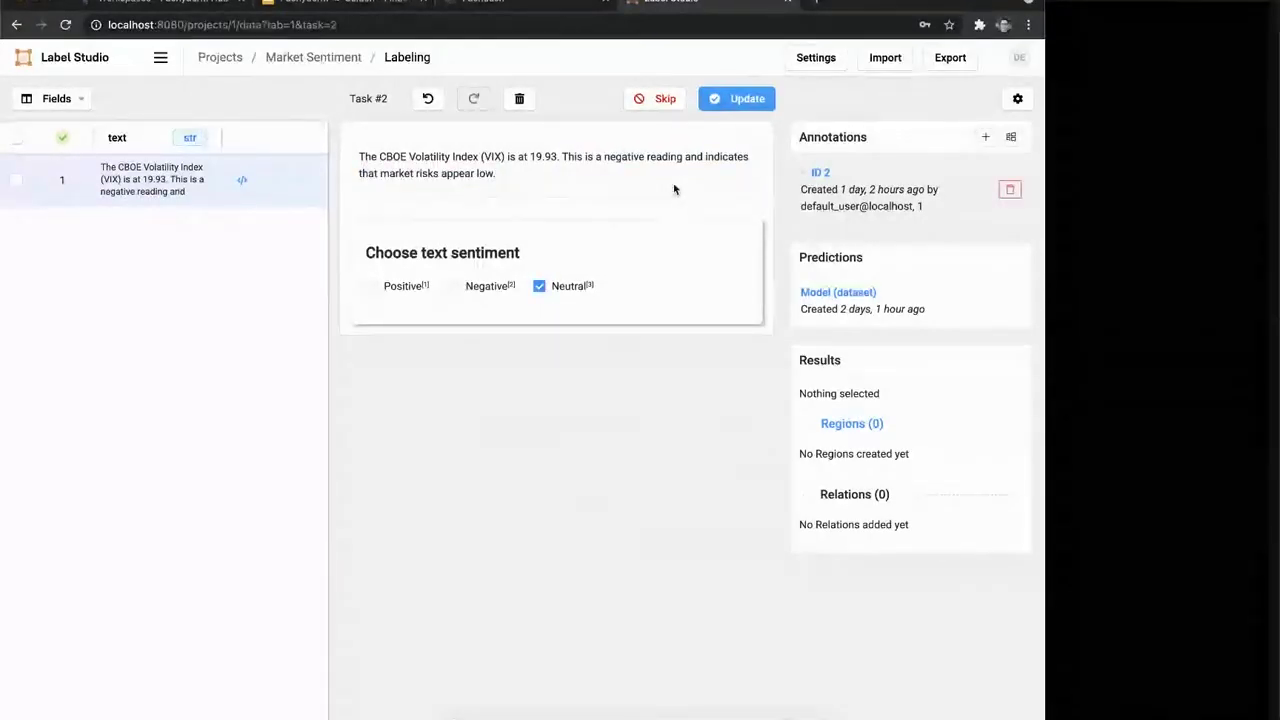
{"action": "left_click", "coordinate": [743, 102]}
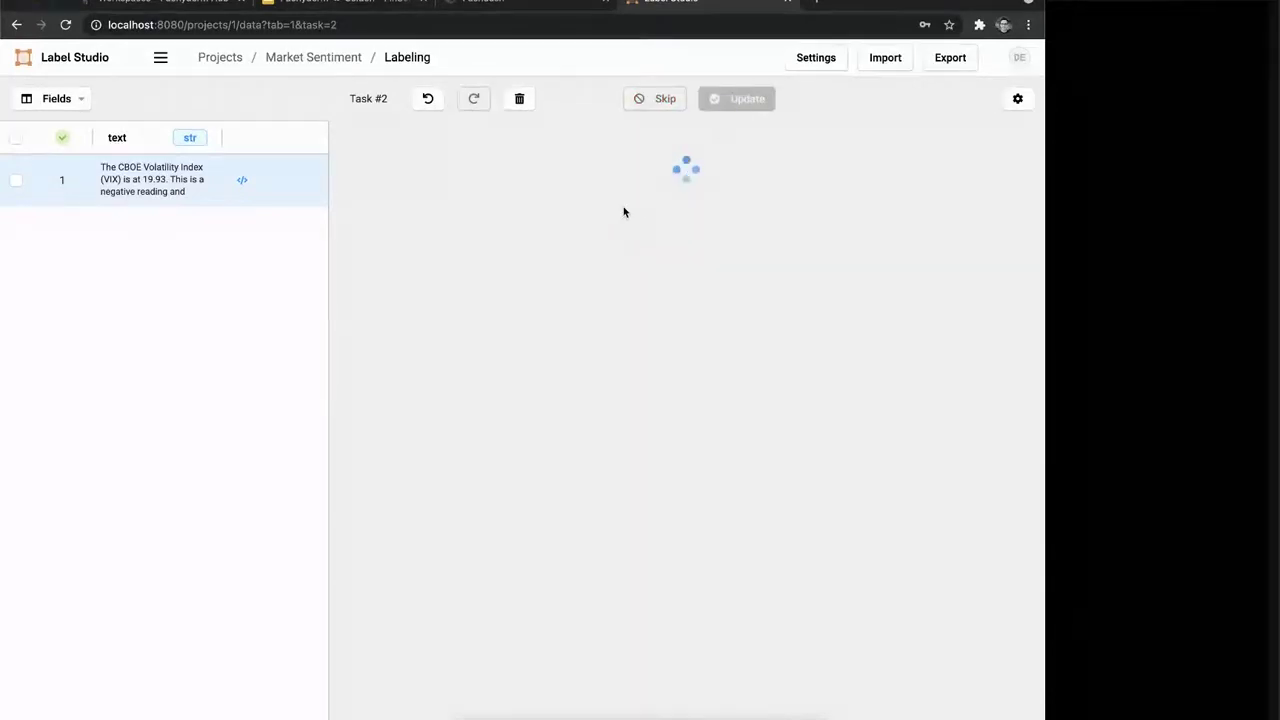
- Switch to the Pachyderm dashboard and inspect the latest file in the labeled_data repo for the sentiment choice it stores
{"action": "left_click", "coordinate": [515, 6]}
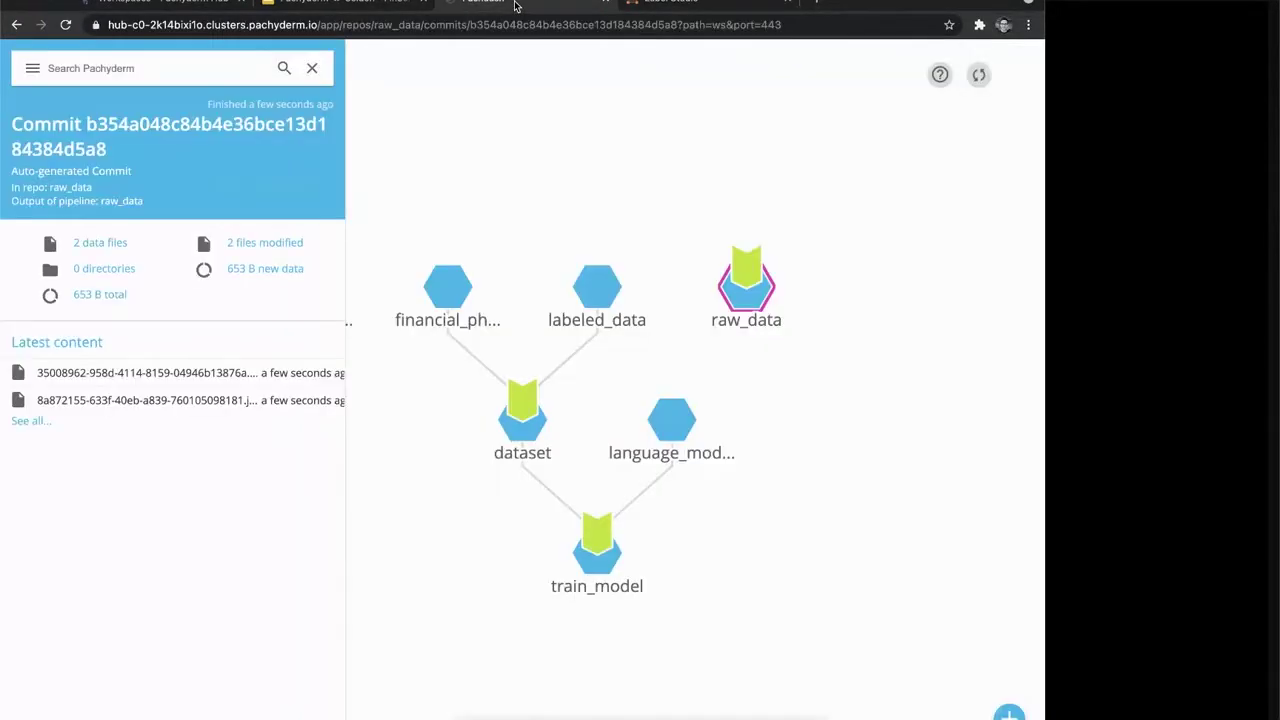
{"action": "left_click", "coordinate": [602, 295]}
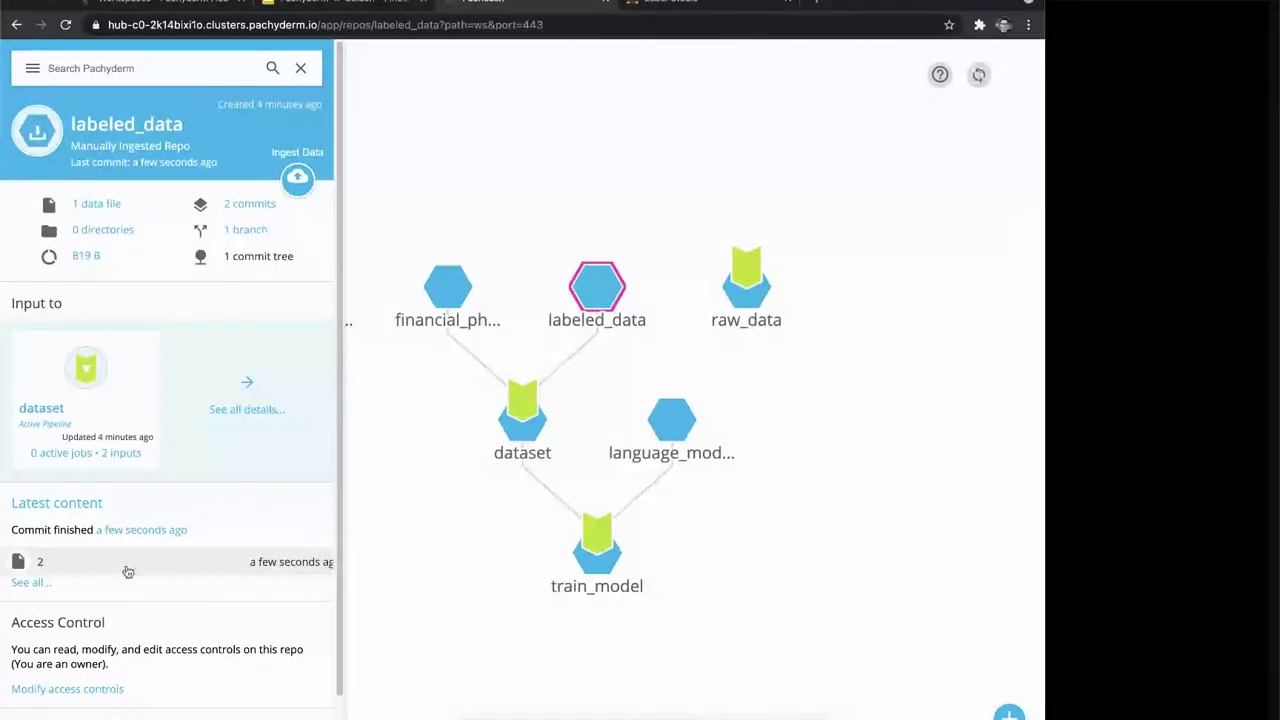
{"action": "left_click", "coordinate": [128, 570]}
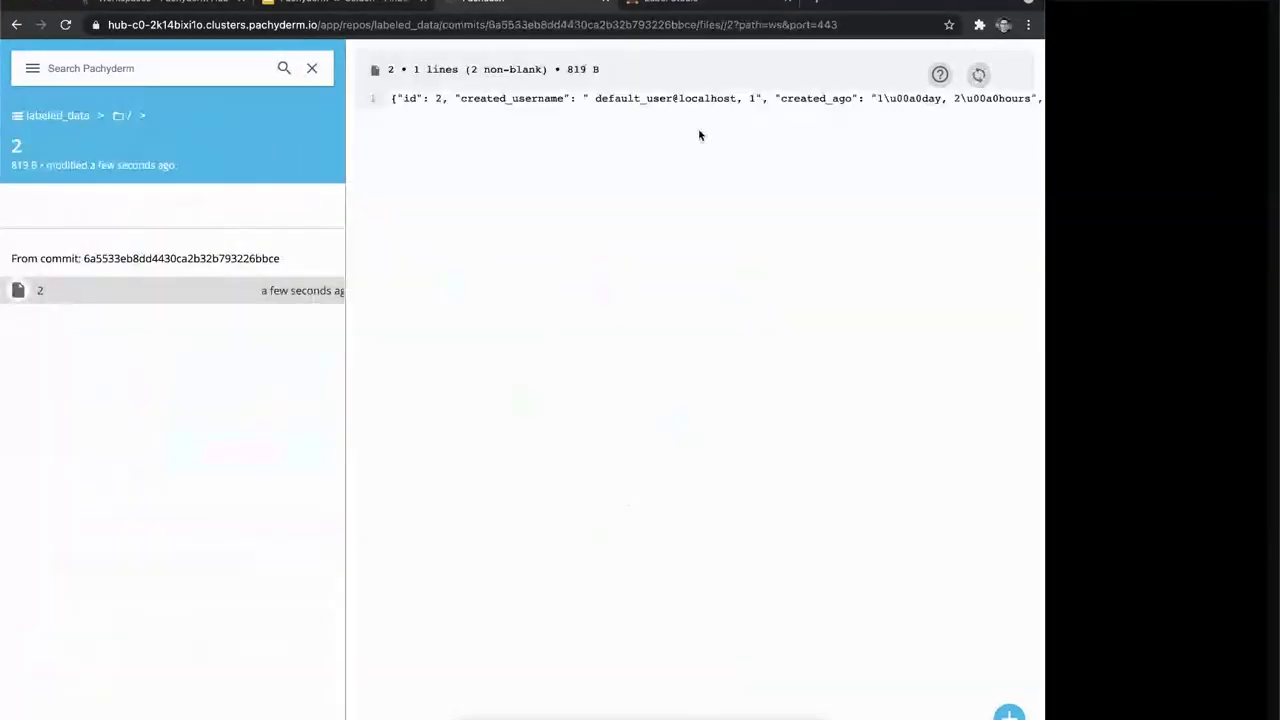
{"action": "scroll", "coordinate": [790, 117], "scroll_direction": "right", "scroll_amount": 3}
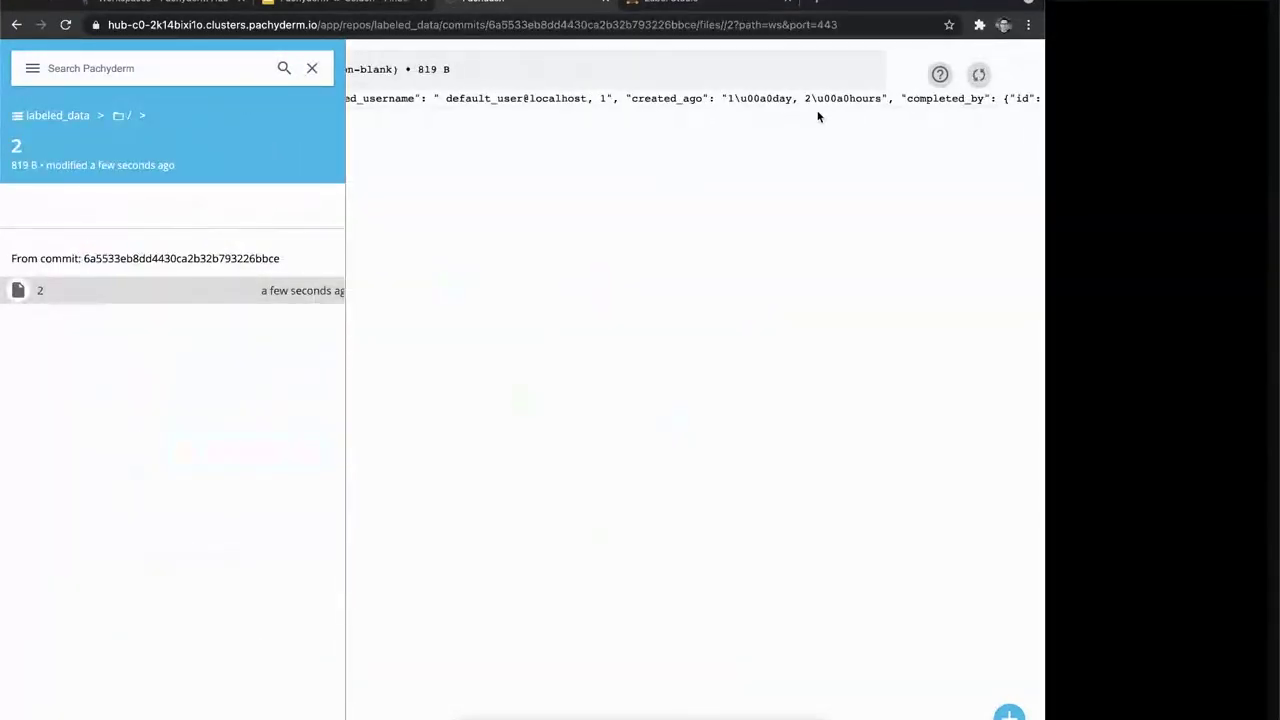
{"action": "scroll", "coordinate": [817, 117], "scroll_direction": "right", "scroll_amount": 8}
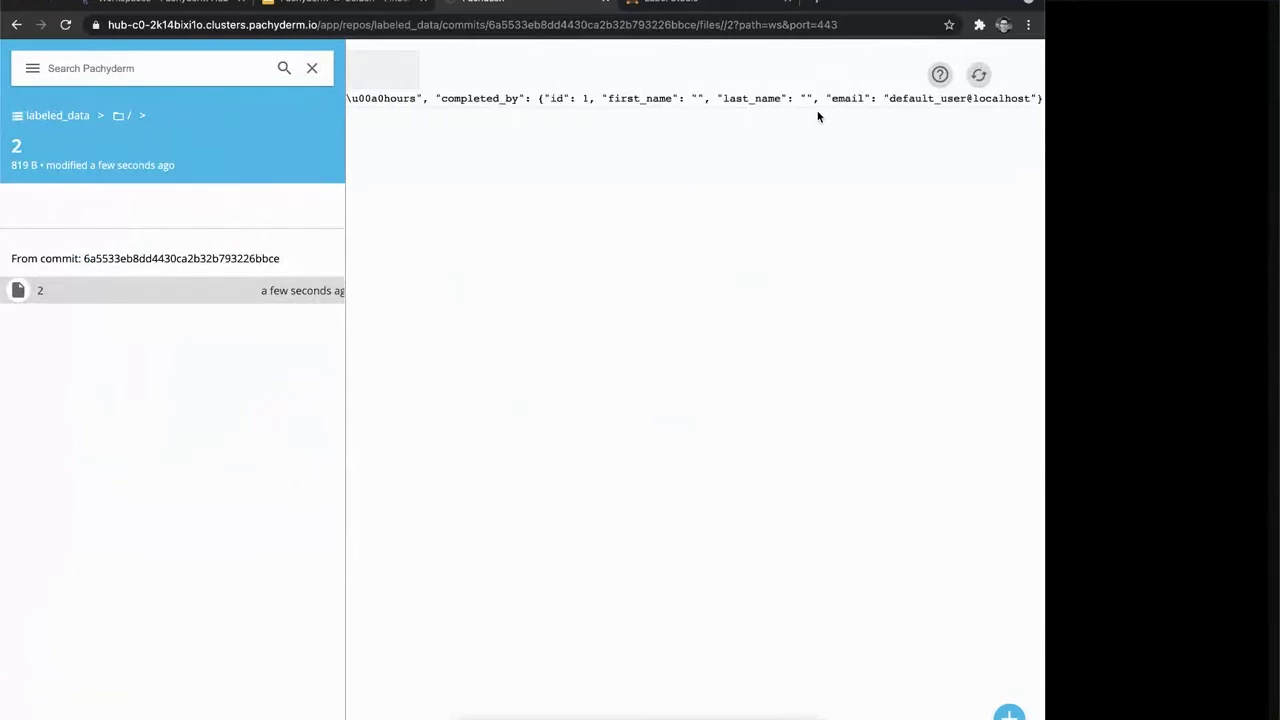
{"action": "scroll", "coordinate": [817, 117], "scroll_direction": "right", "scroll_amount": 15}
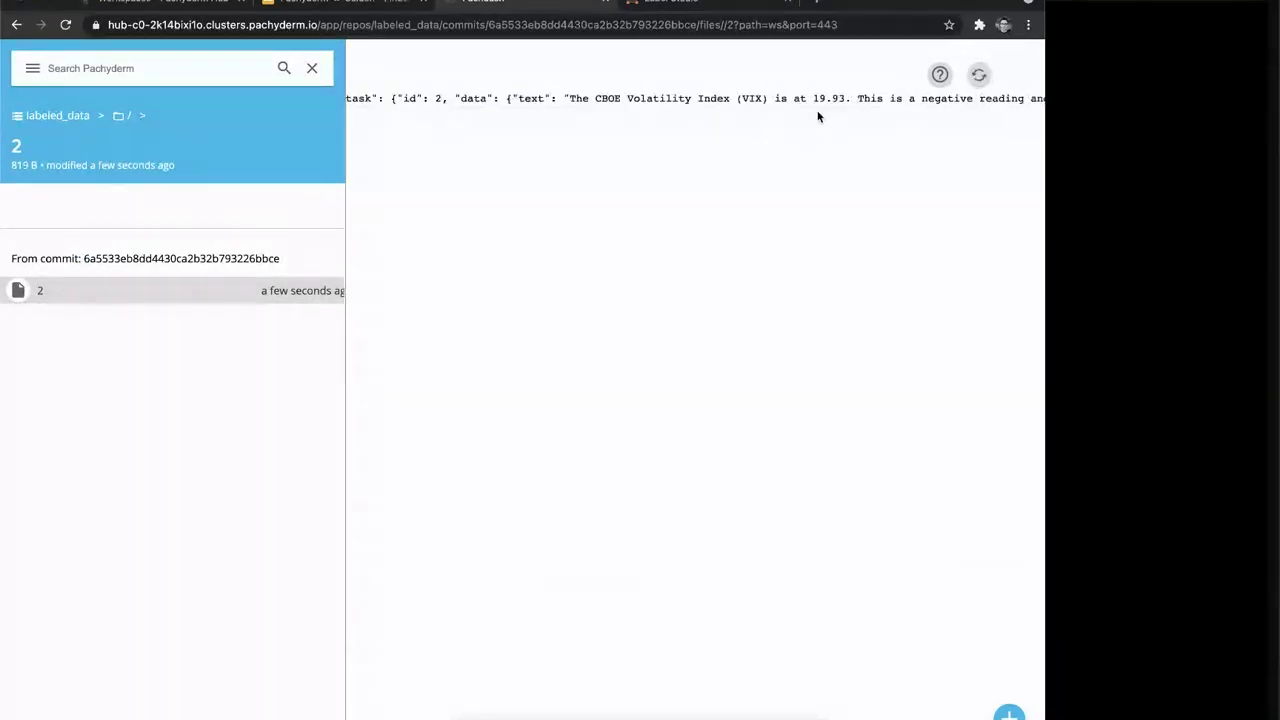
{"action": "scroll", "coordinate": [817, 117], "scroll_direction": "right", "scroll_amount": 15}
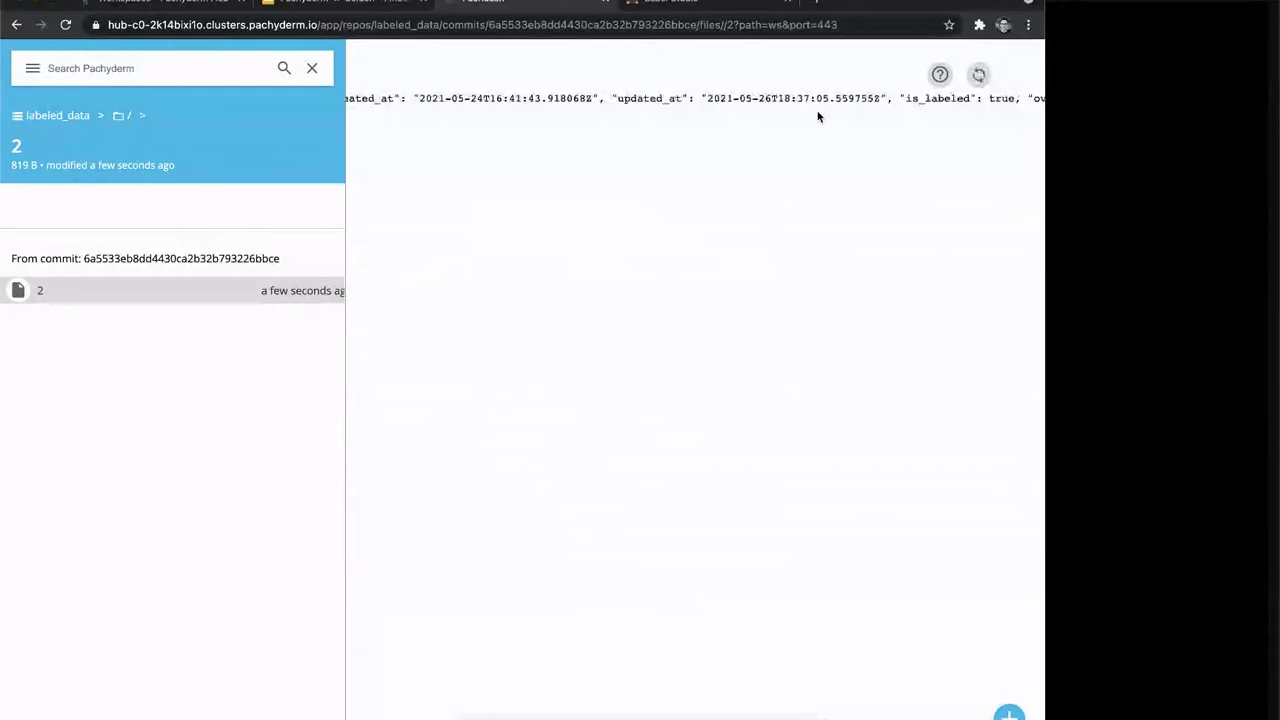
{"action": "scroll", "coordinate": [817, 117], "scroll_direction": "right", "scroll_amount": 8}
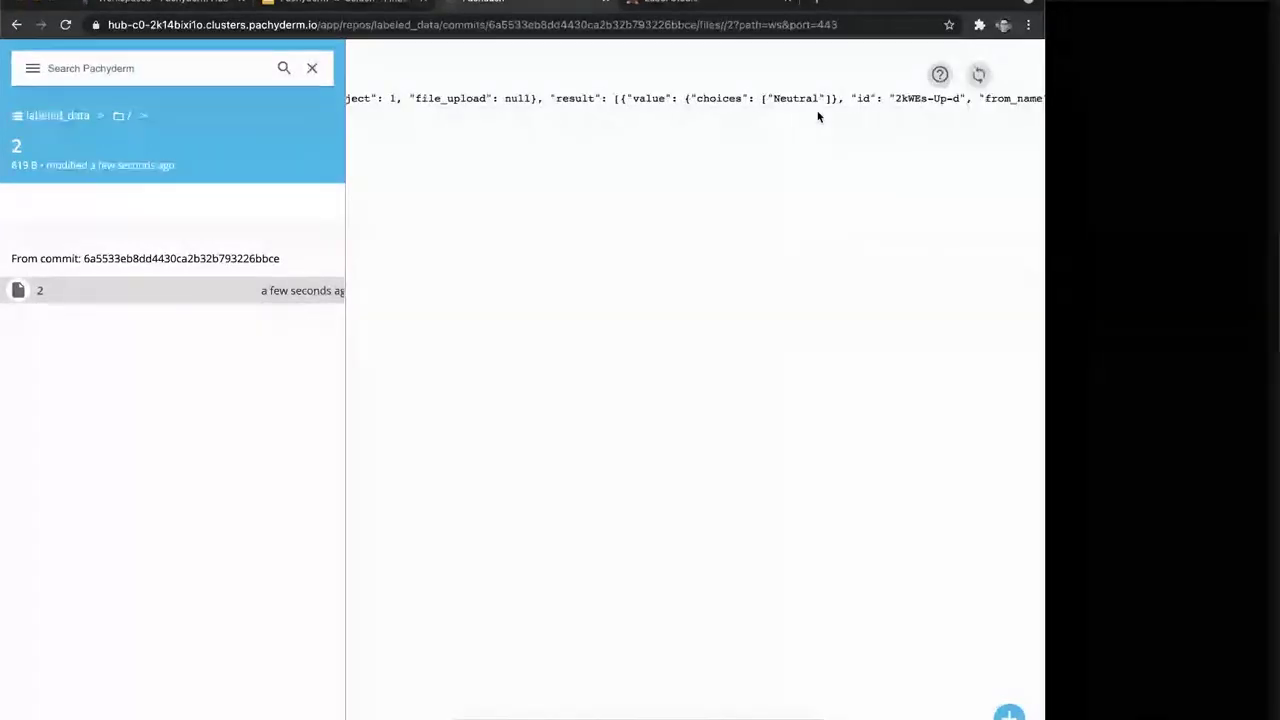
{"action": "double_click", "coordinate": [797, 97]}
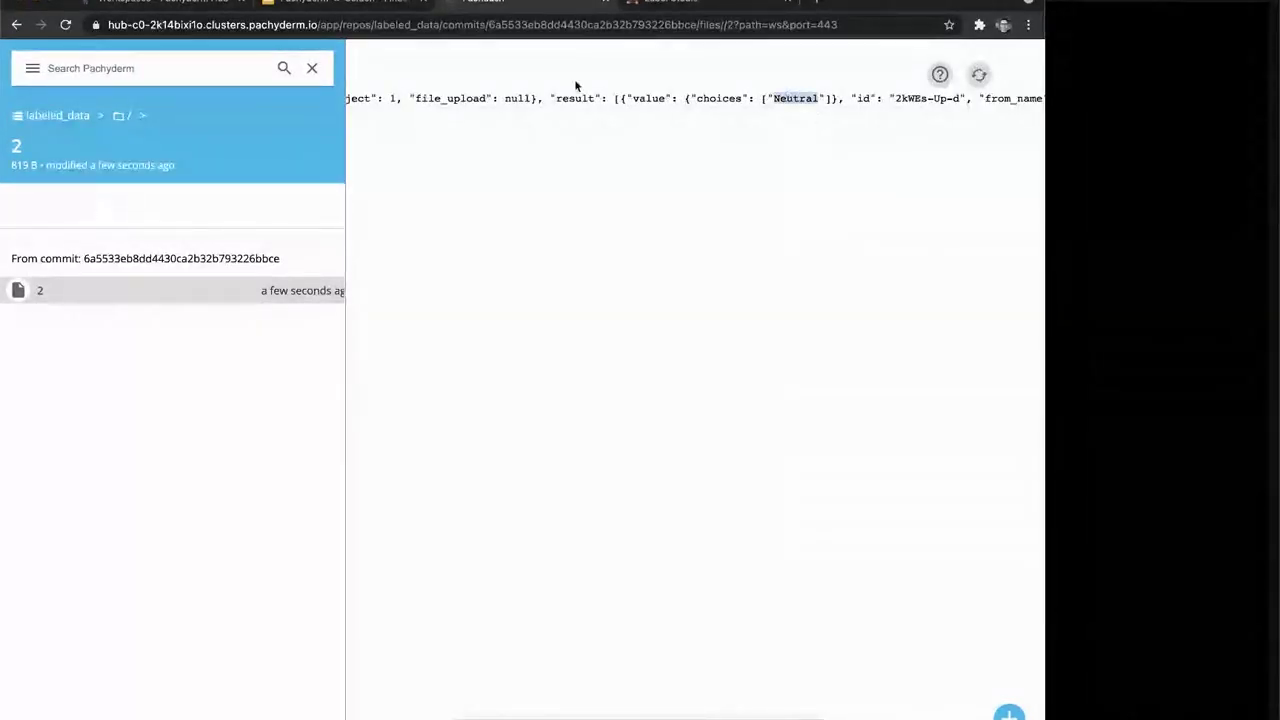
- Close the file view and examine the dataset pipeline's recent jobs, its output files and the train_model pipeline
{"action": "left_click", "coordinate": [311, 69]}
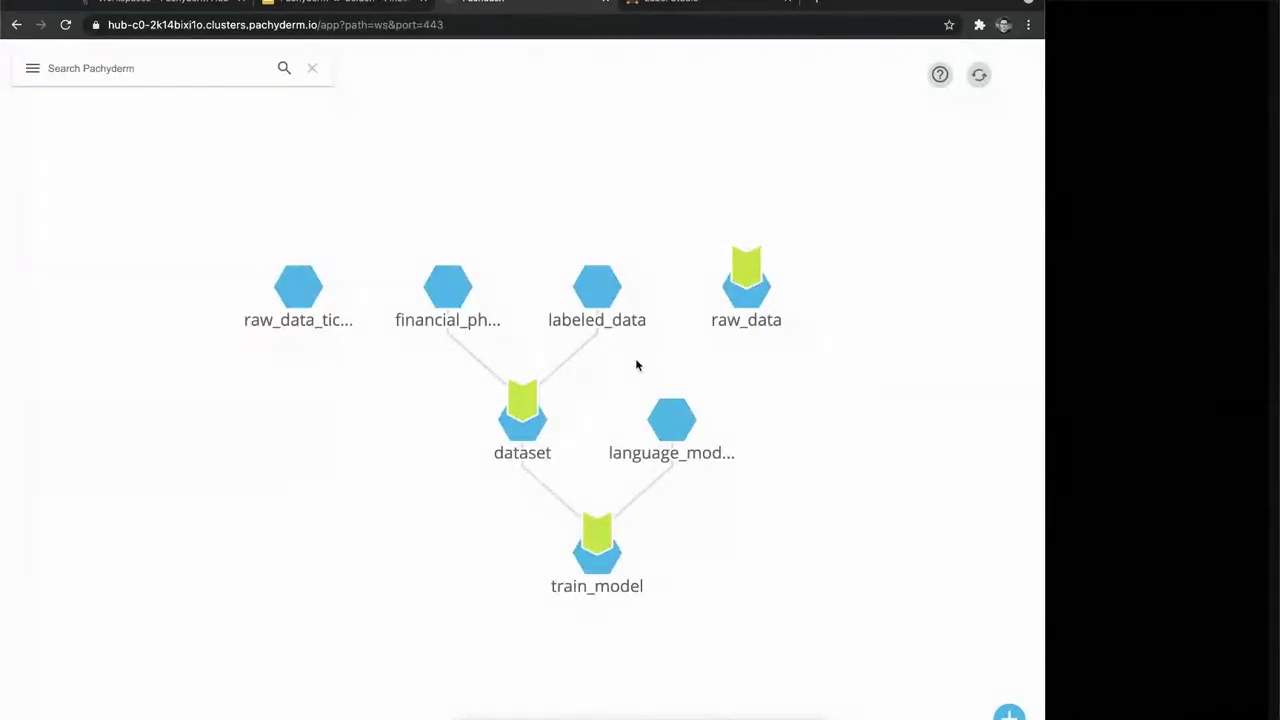
{"action": "left_click", "coordinate": [531, 401]}
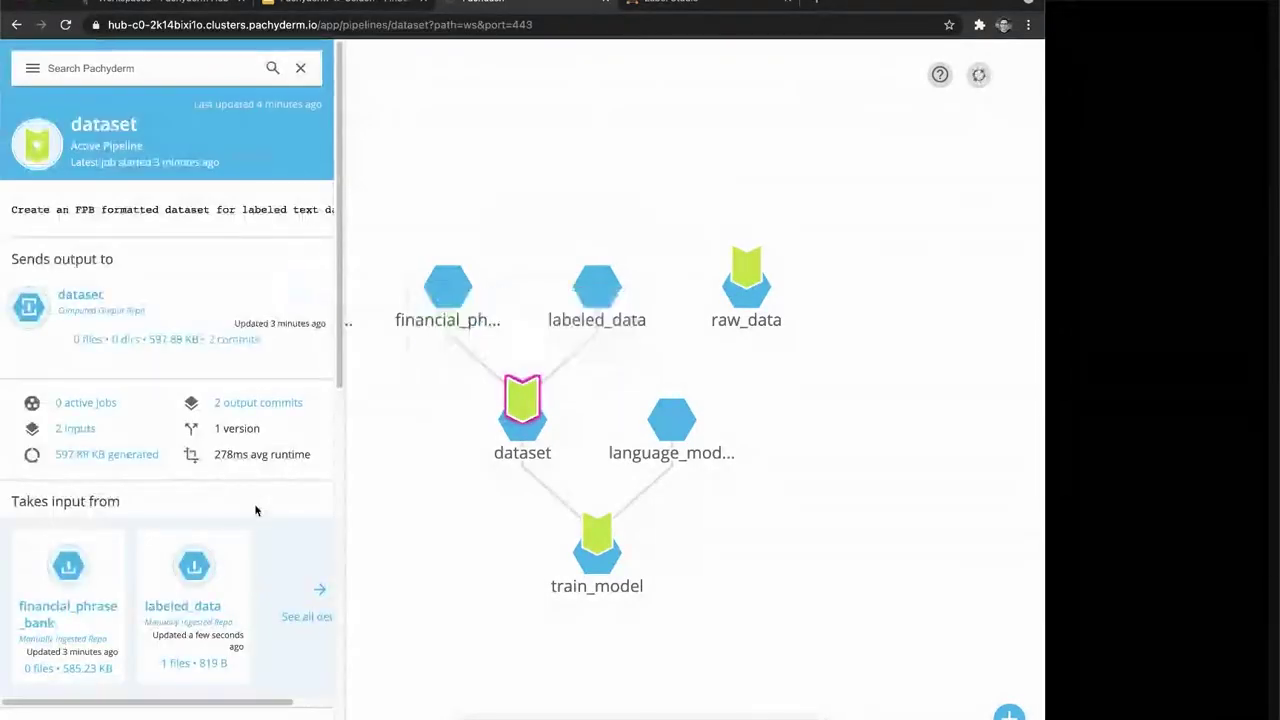
{"action": "scroll", "coordinate": [254, 508], "scroll_direction": "down", "scroll_amount": 2}
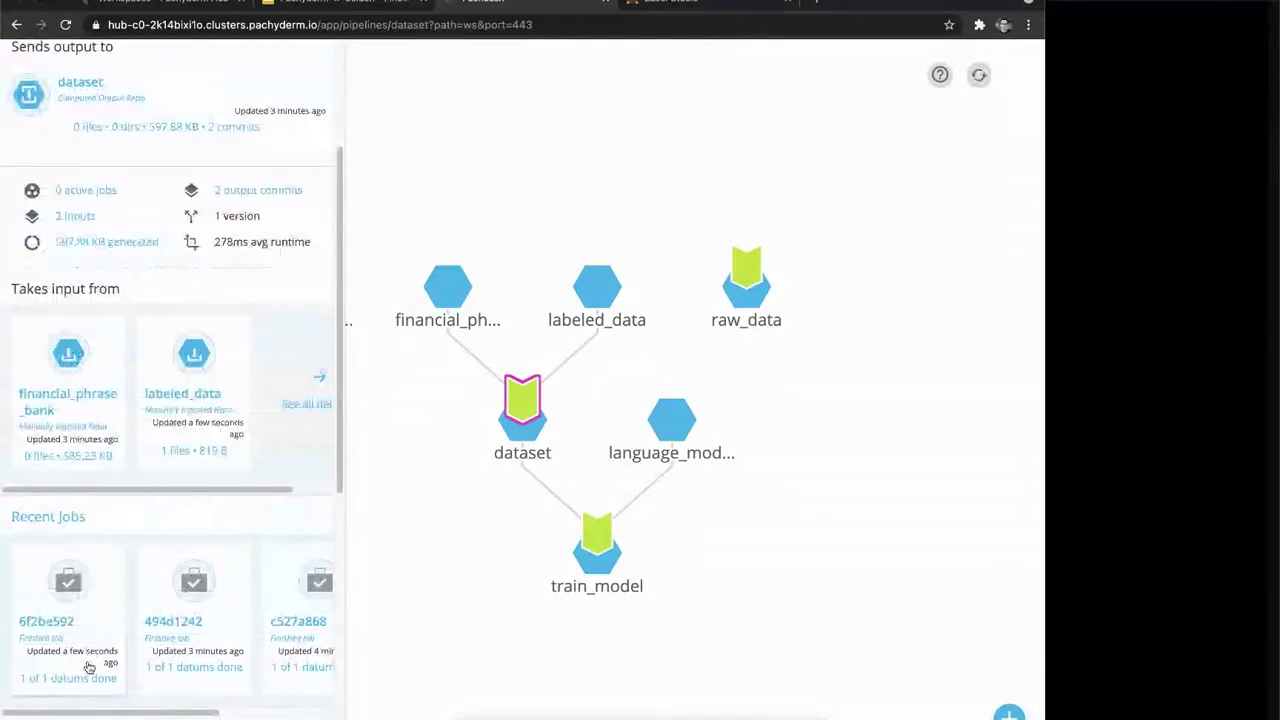
{"action": "scroll", "coordinate": [88, 667], "scroll_direction": "down", "scroll_amount": 1}
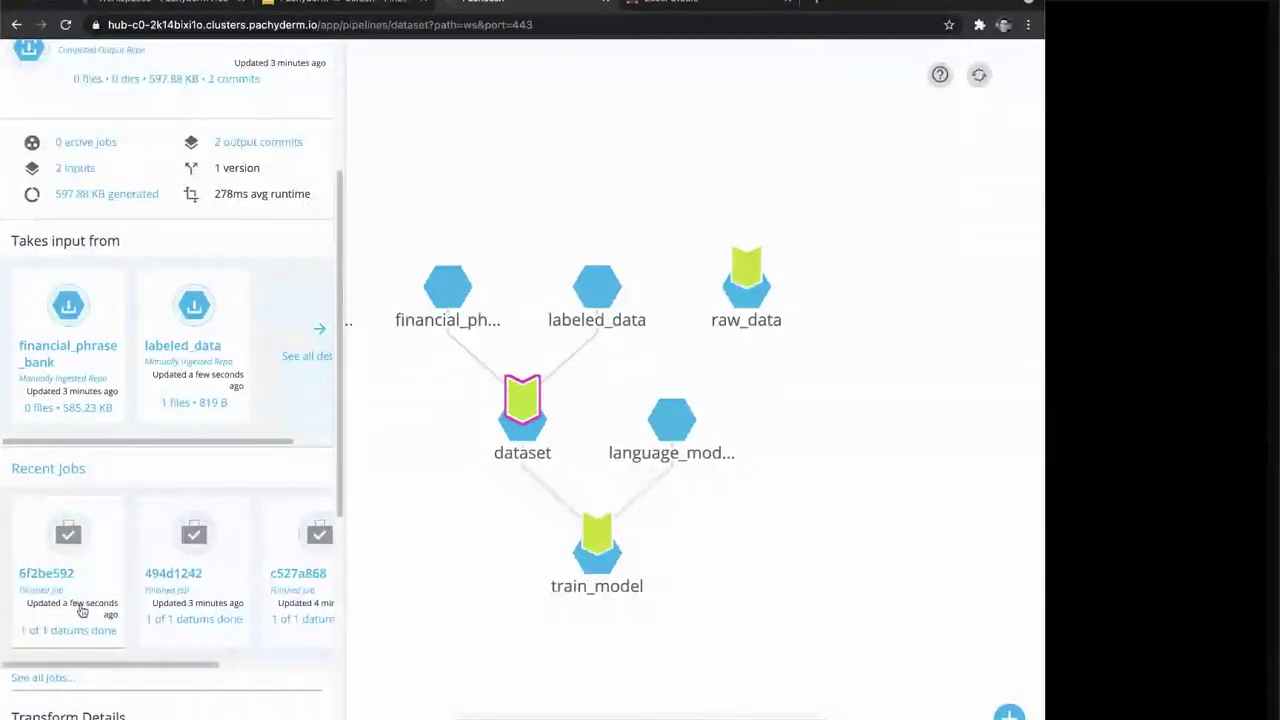
{"action": "left_click", "coordinate": [530, 430]}
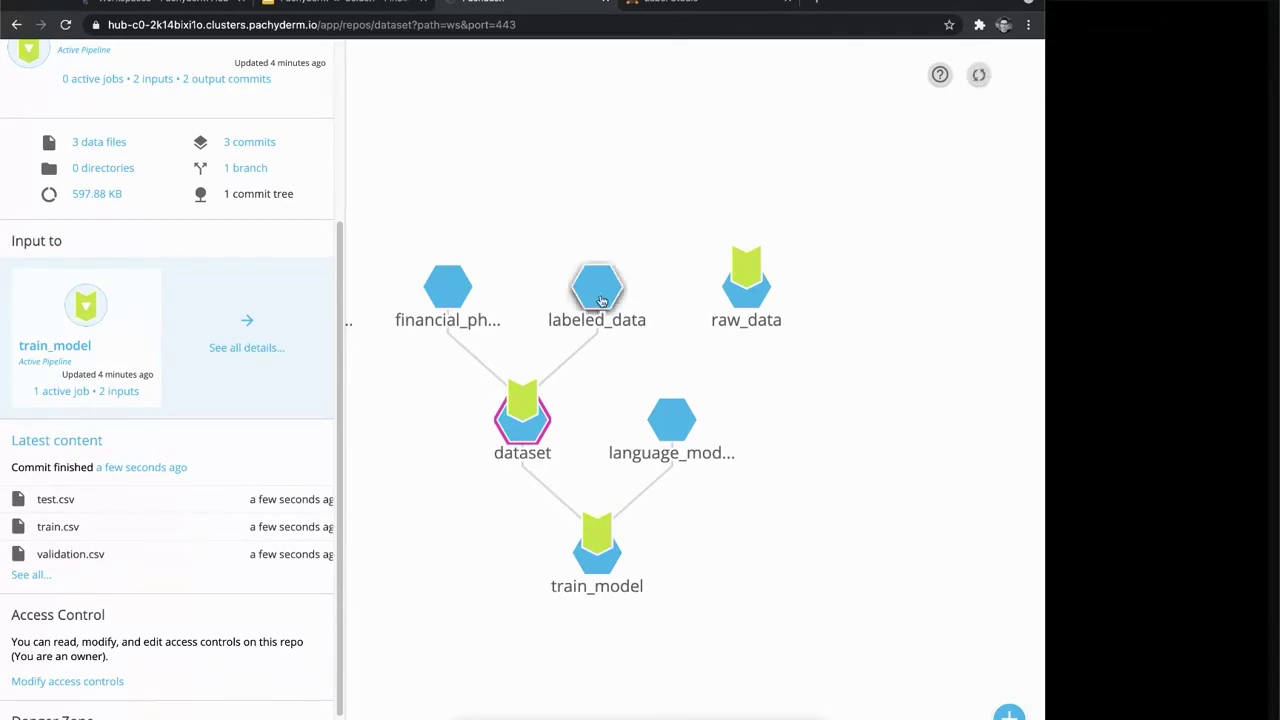
{"action": "mouse_move", "coordinate": [601, 301]}
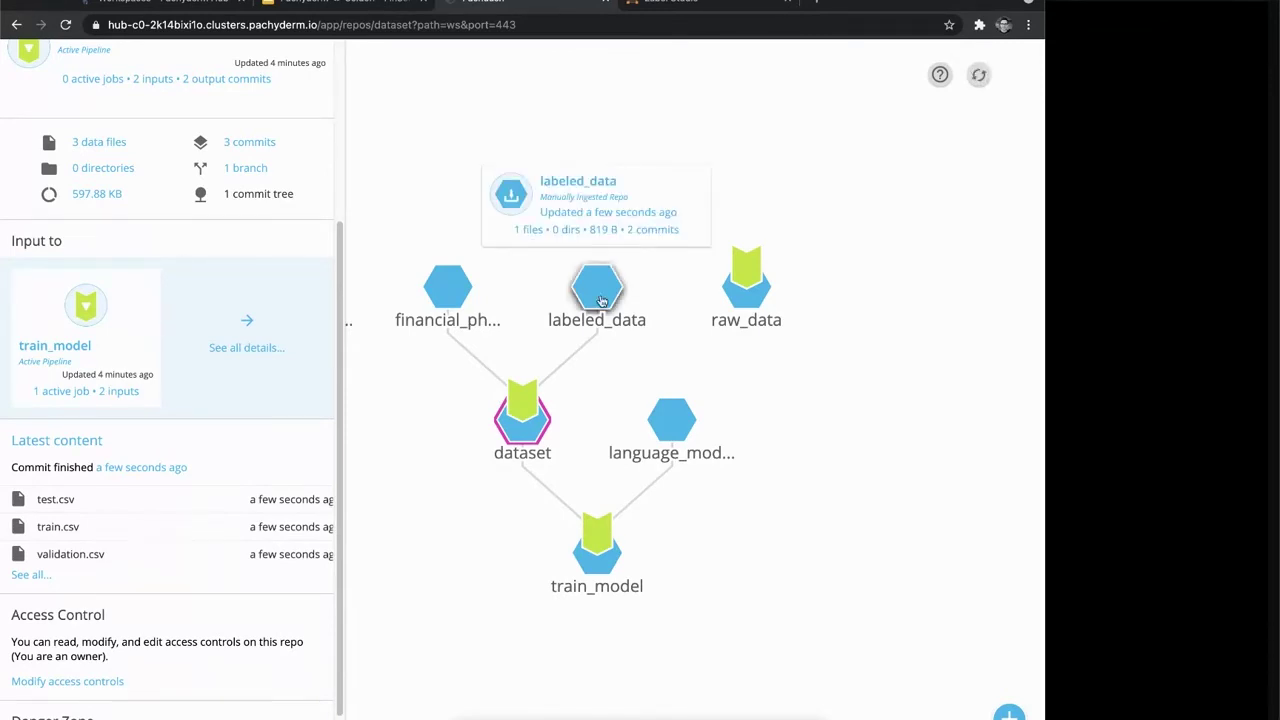
{"action": "mouse_move", "coordinate": [520, 425]}
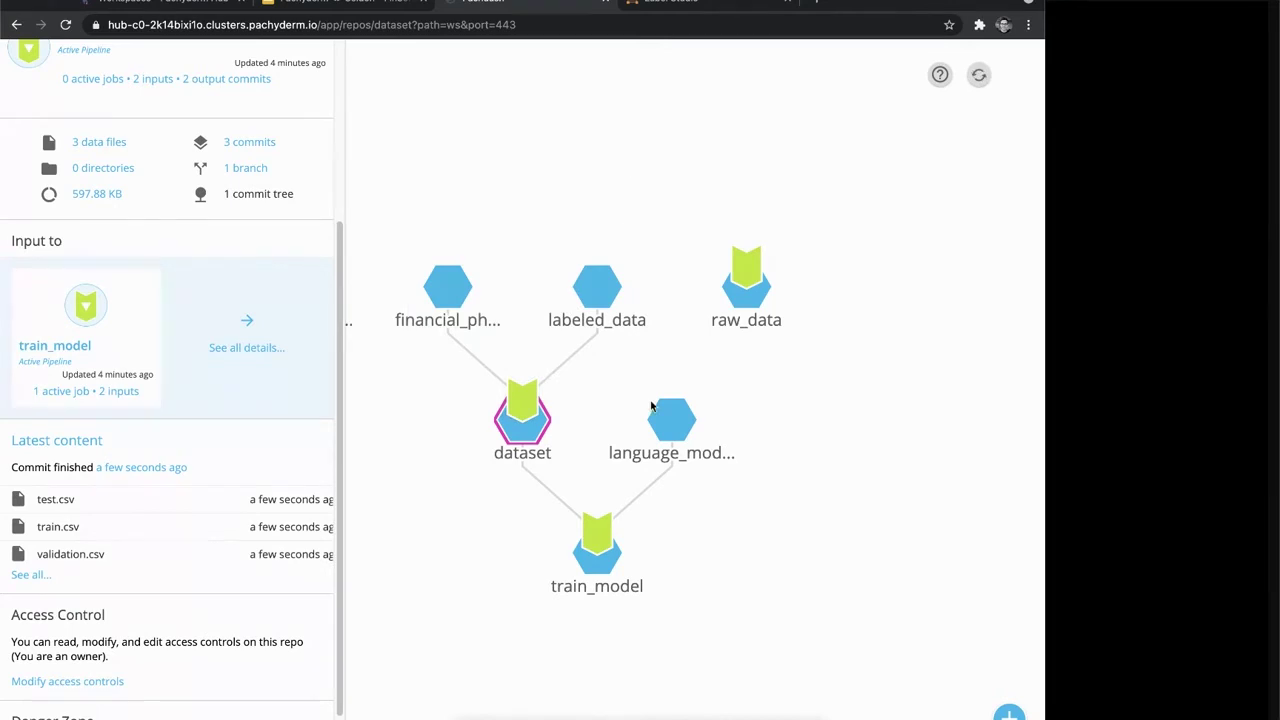
{"action": "left_click", "coordinate": [597, 538]}
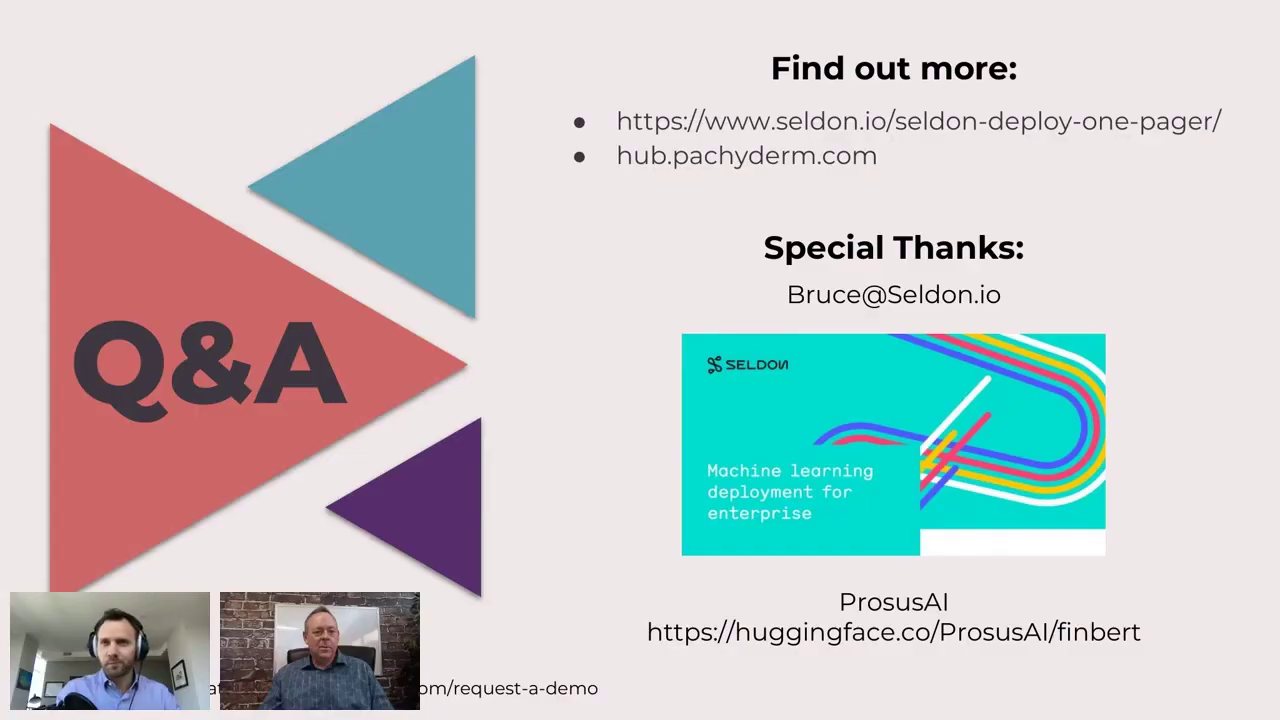
- Move on from the Q&A slide and exit the slideshow to the Google Slides editor
{"action": "key", "text": "Right"}
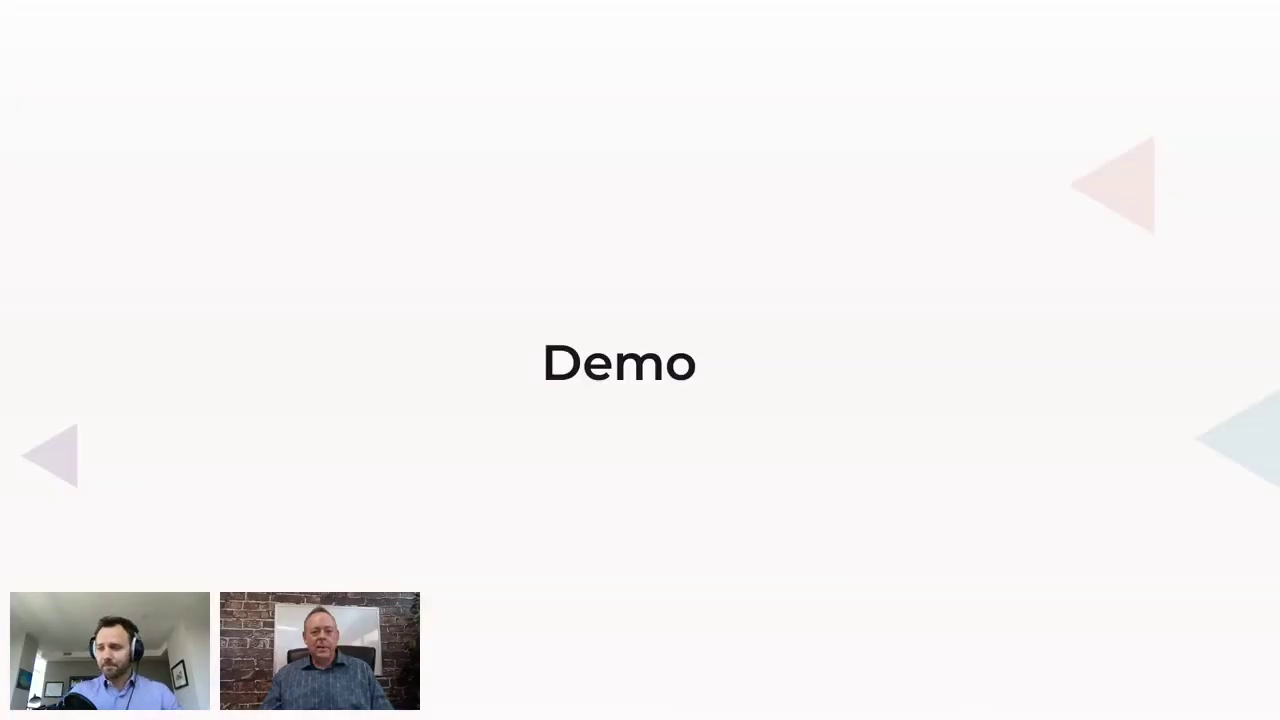
{"action": "key", "text": "Escape"}
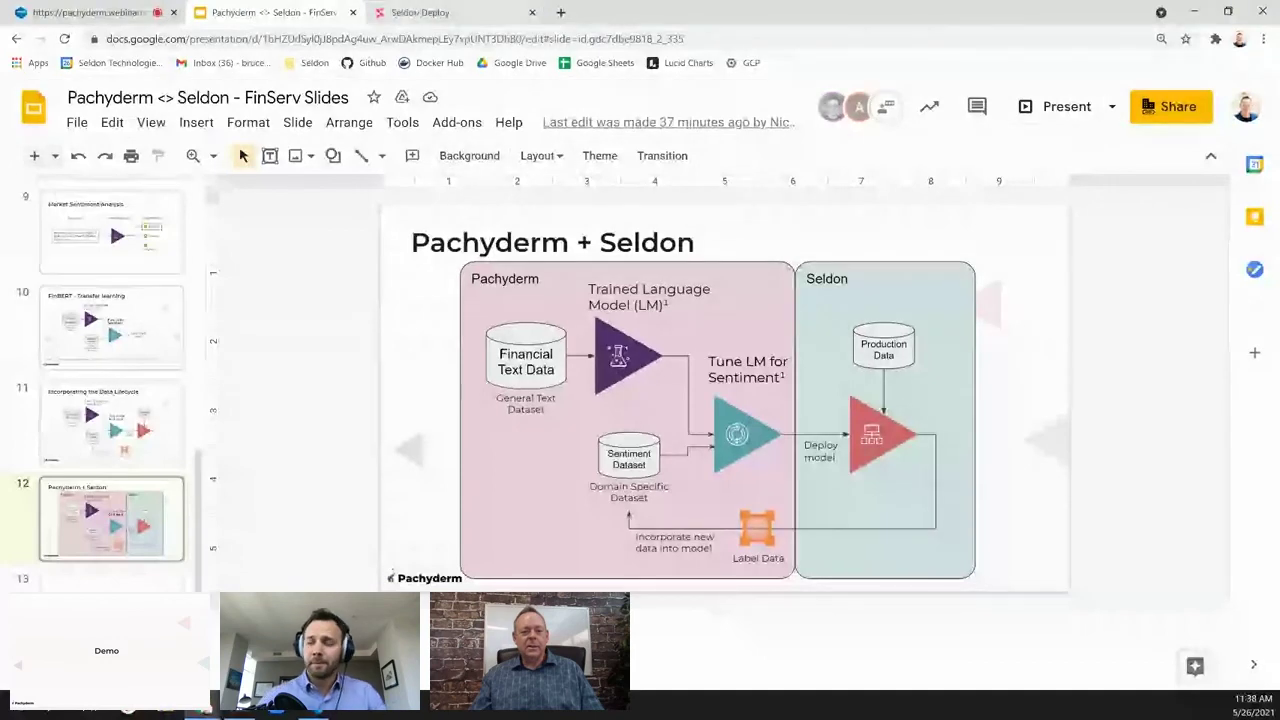
- Switch to Seldon Deploy and start adding a canary to the dev market-sentiment deployment, using the Custom runtime
{"action": "left_click", "coordinate": [440, 13]}
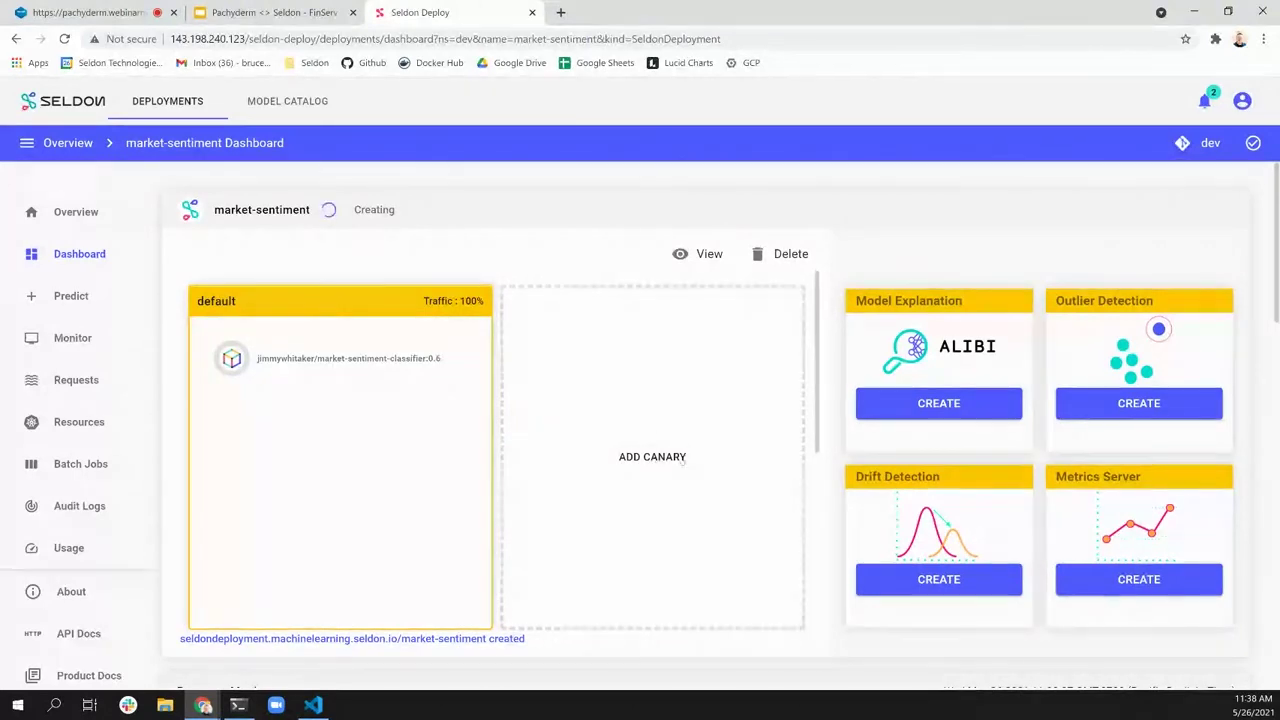
{"action": "scroll", "coordinate": [634, 444], "scroll_direction": "down", "scroll_amount": 3}
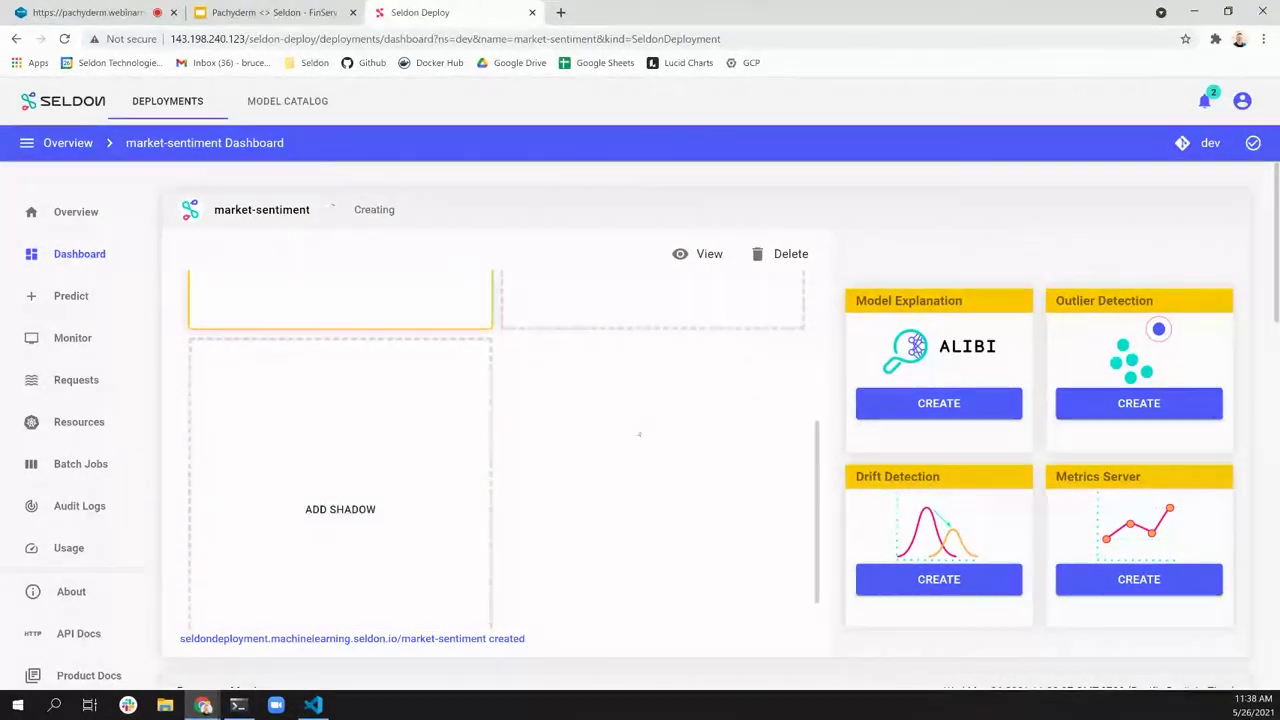
{"action": "scroll", "coordinate": [700, 495], "scroll_direction": "up", "scroll_amount": 3}
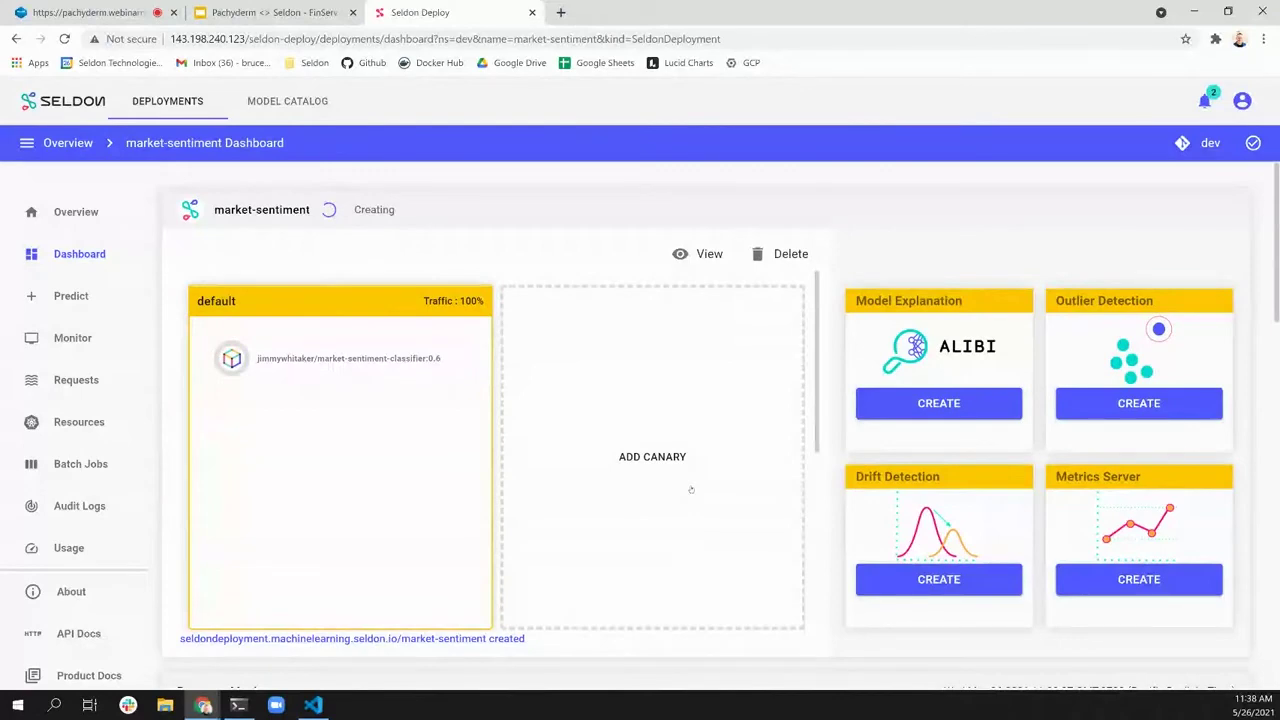
{"action": "left_click", "coordinate": [690, 489]}
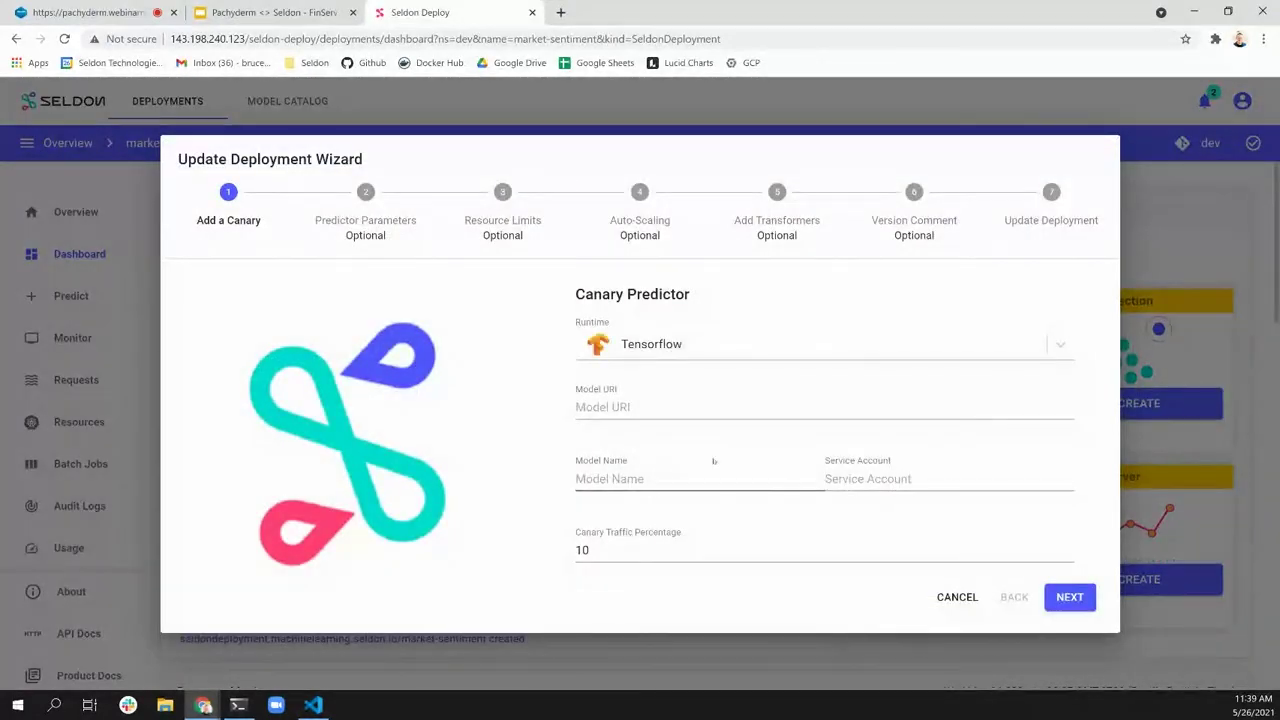
{"action": "left_click", "coordinate": [720, 355]}
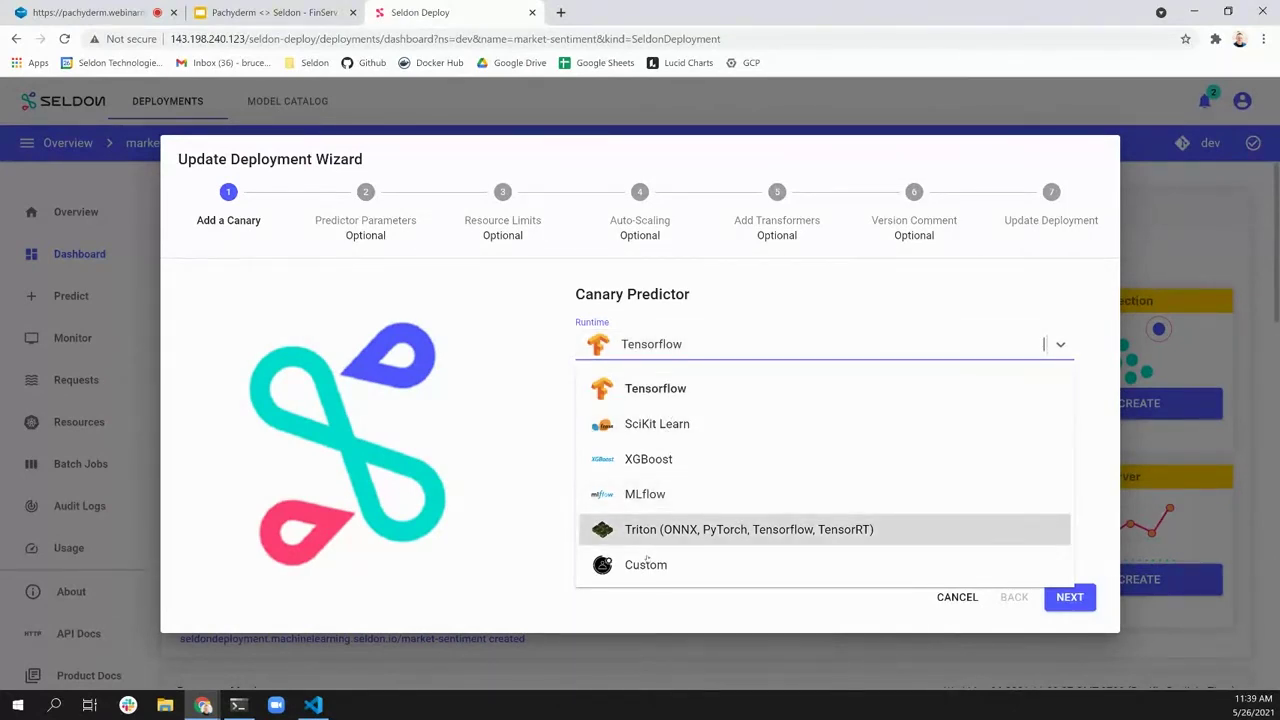
{"action": "left_click", "coordinate": [646, 562]}
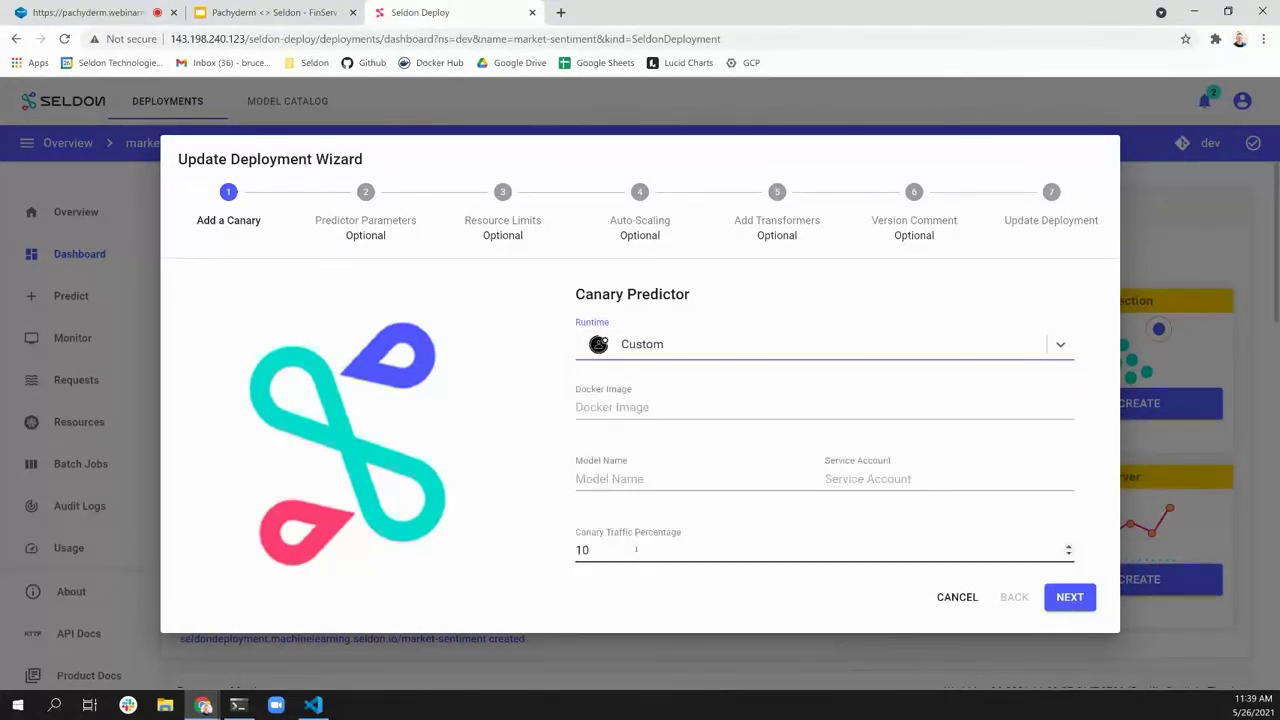
- Set the canary's Docker image to version 0.7 of the default predictor's market-sentiment-classifier and its traffic percentage to 30
{"action": "left_click", "coordinate": [718, 403]}
{"action": "type", "text": "jimmywhitaker/market-sentiment-classifier:0.7"}
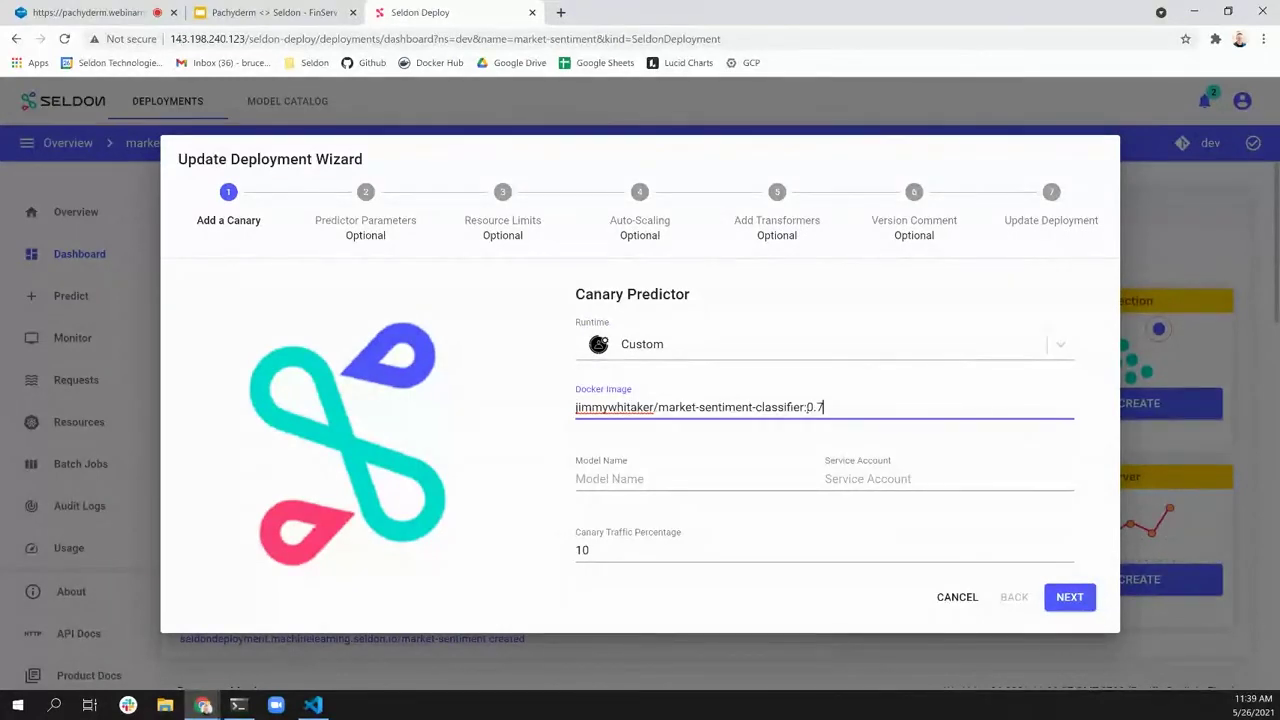
{"action": "left_click", "coordinate": [699, 478]}
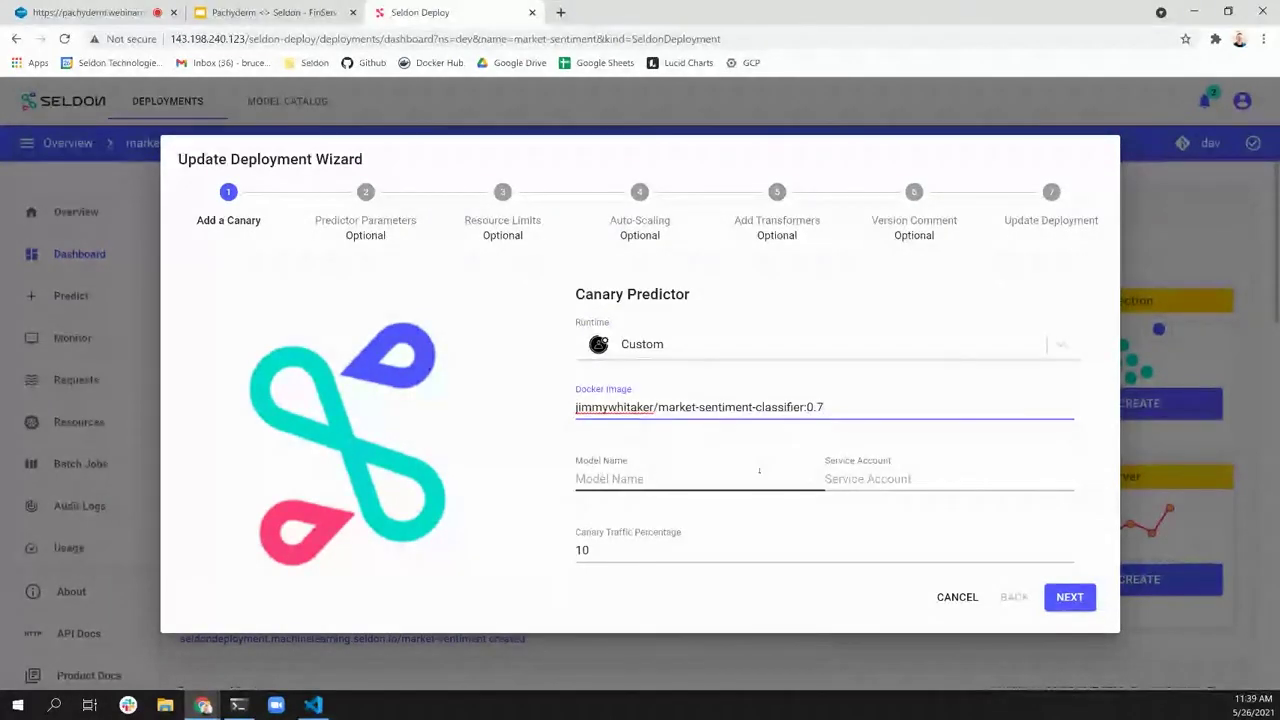
{"action": "double_click", "coordinate": [622, 551]}
{"action": "type", "text": "30"}
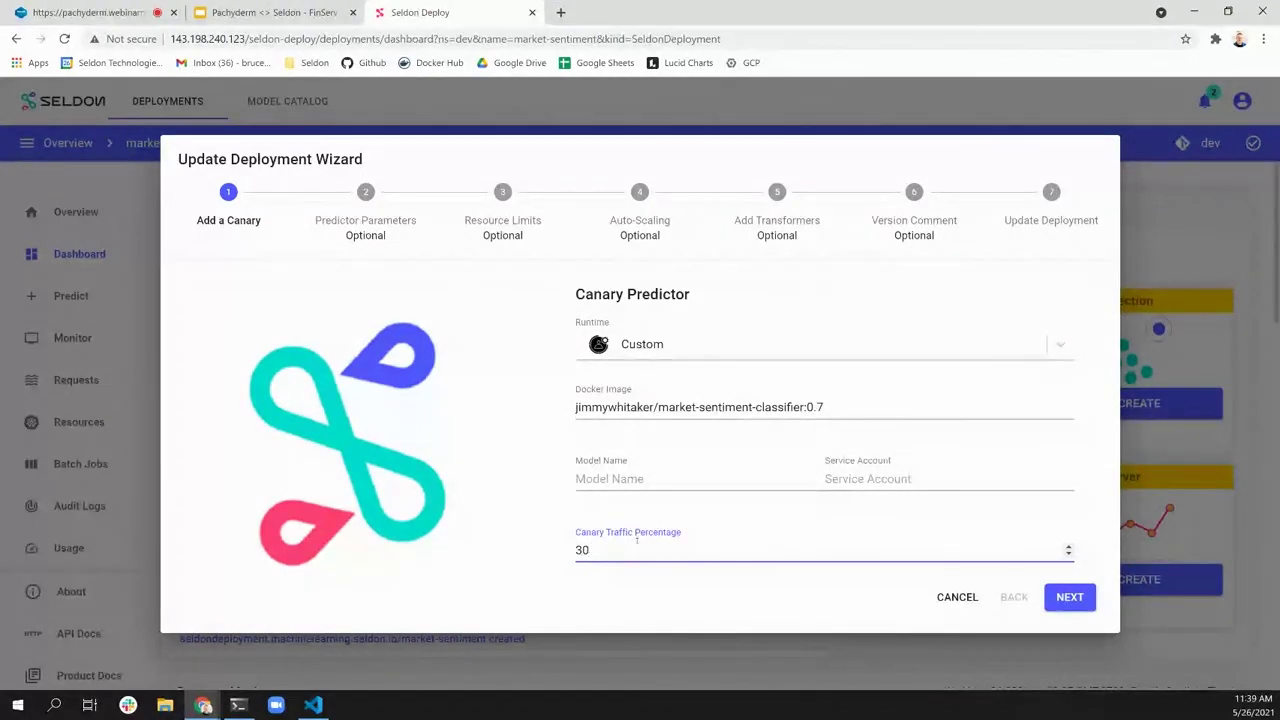
- Accept the canary settings and keep the defaults for predictor parameters, resource limits, auto-scaling and transformers
{"action": "left_click", "coordinate": [1068, 598]}
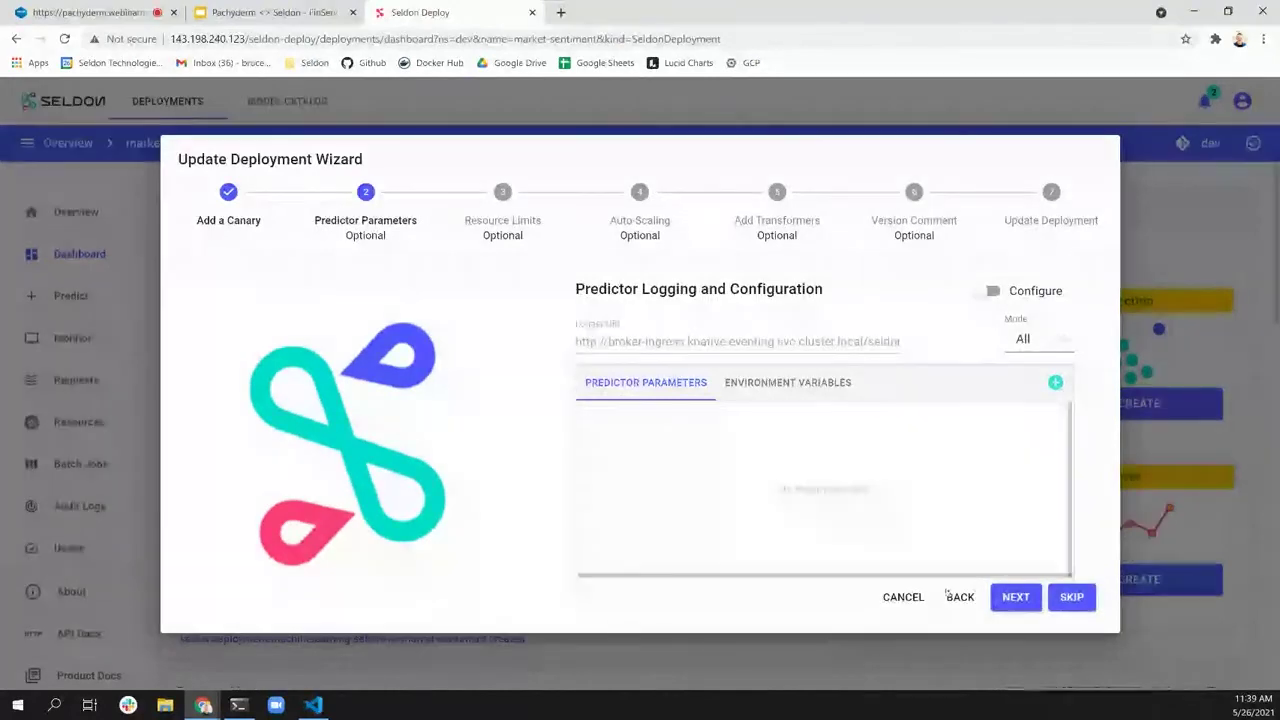
{"action": "left_click", "coordinate": [1013, 597]}
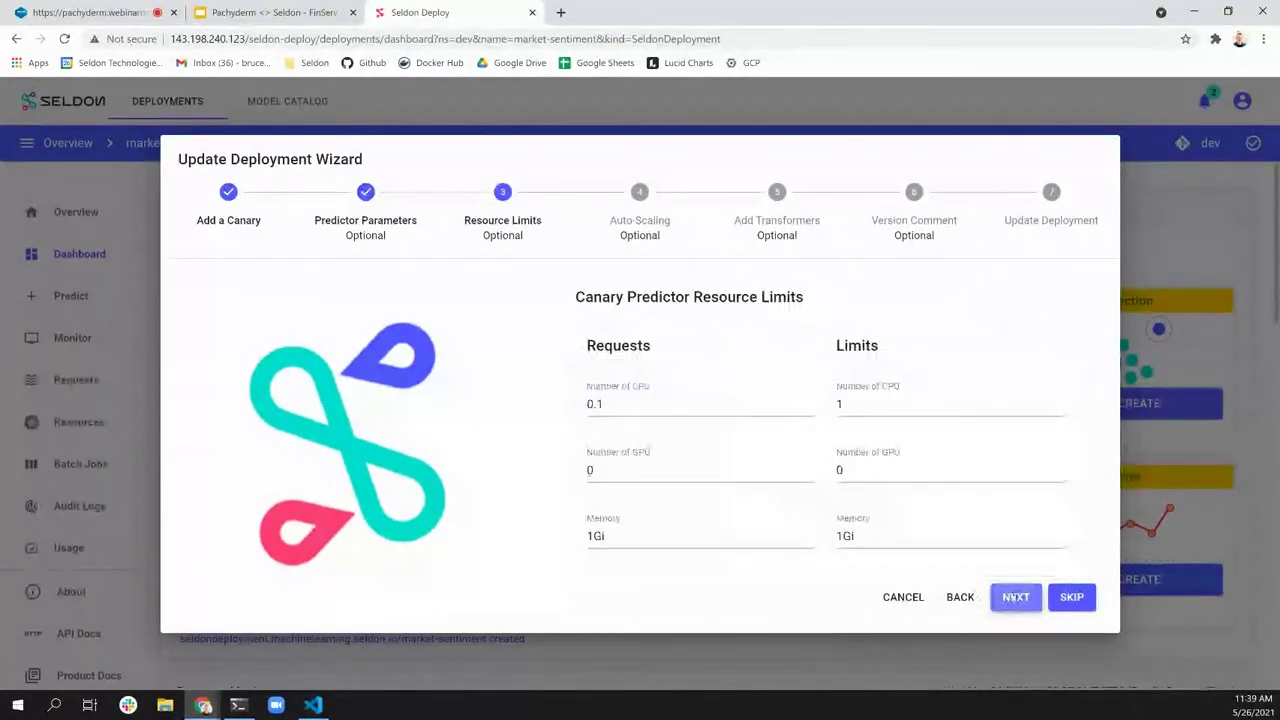
{"action": "left_click", "coordinate": [1013, 597]}
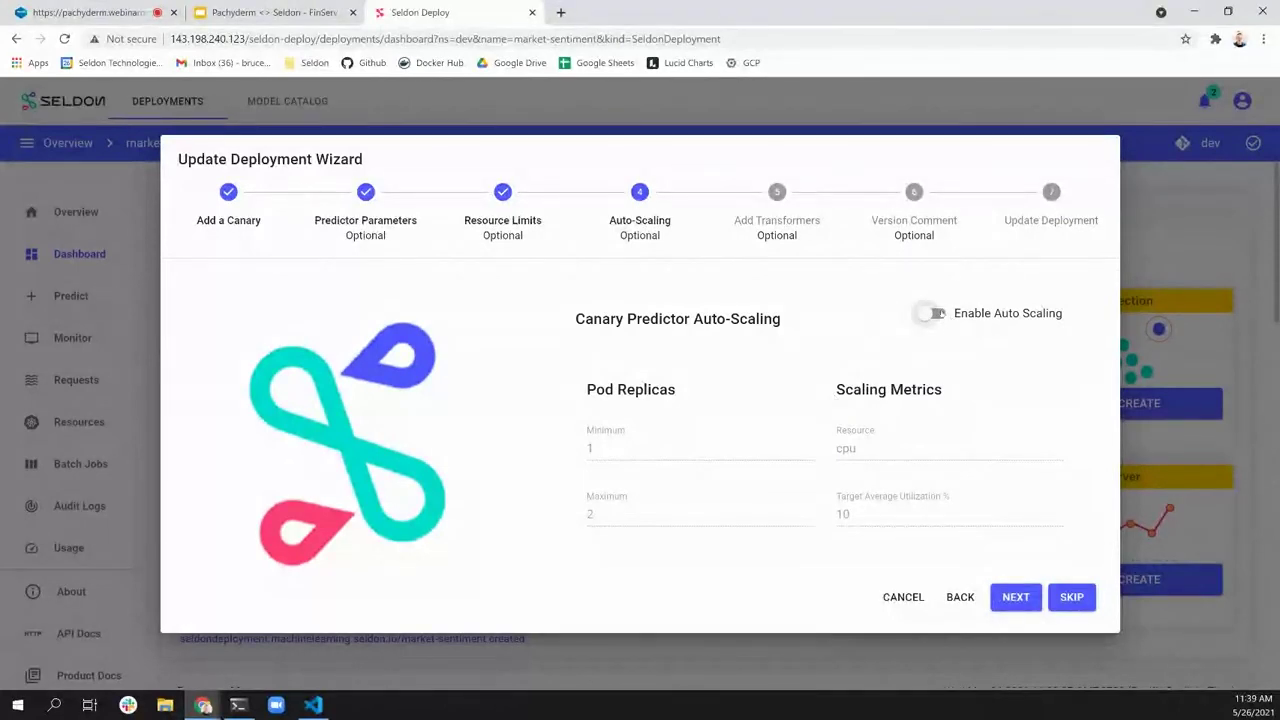
{"action": "left_click", "coordinate": [1024, 598]}
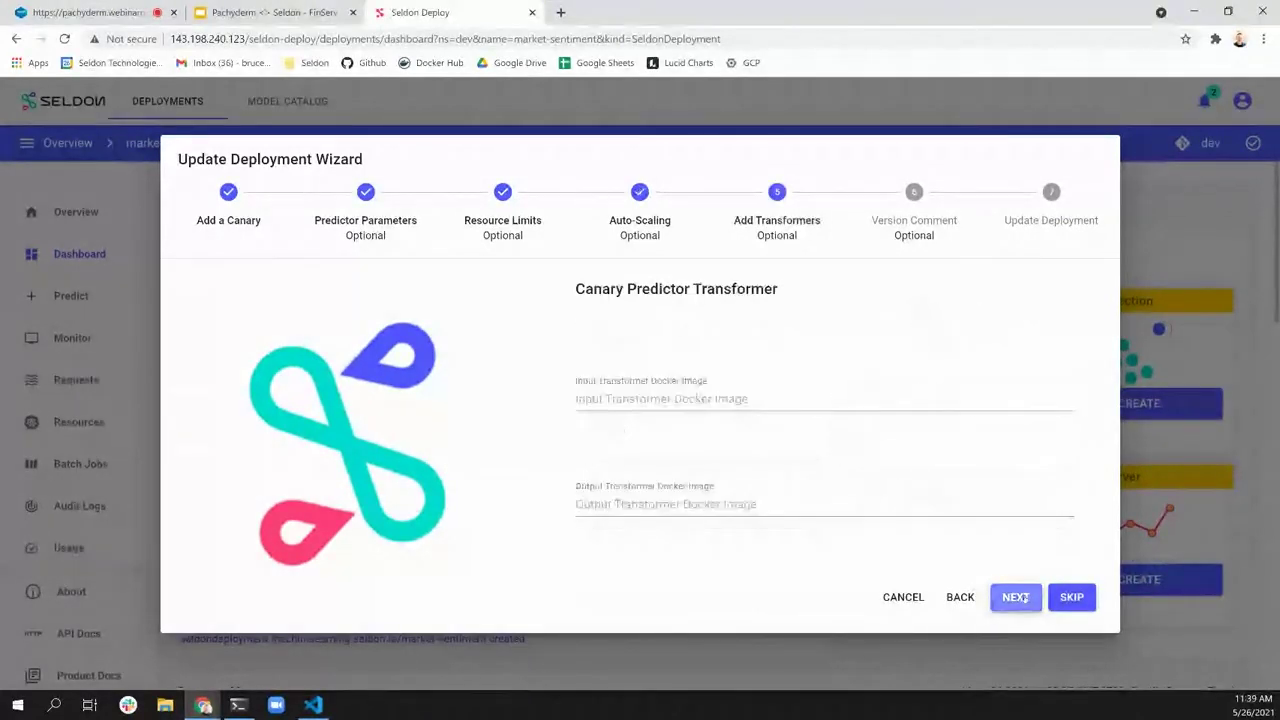
{"action": "left_click", "coordinate": [1016, 597]}
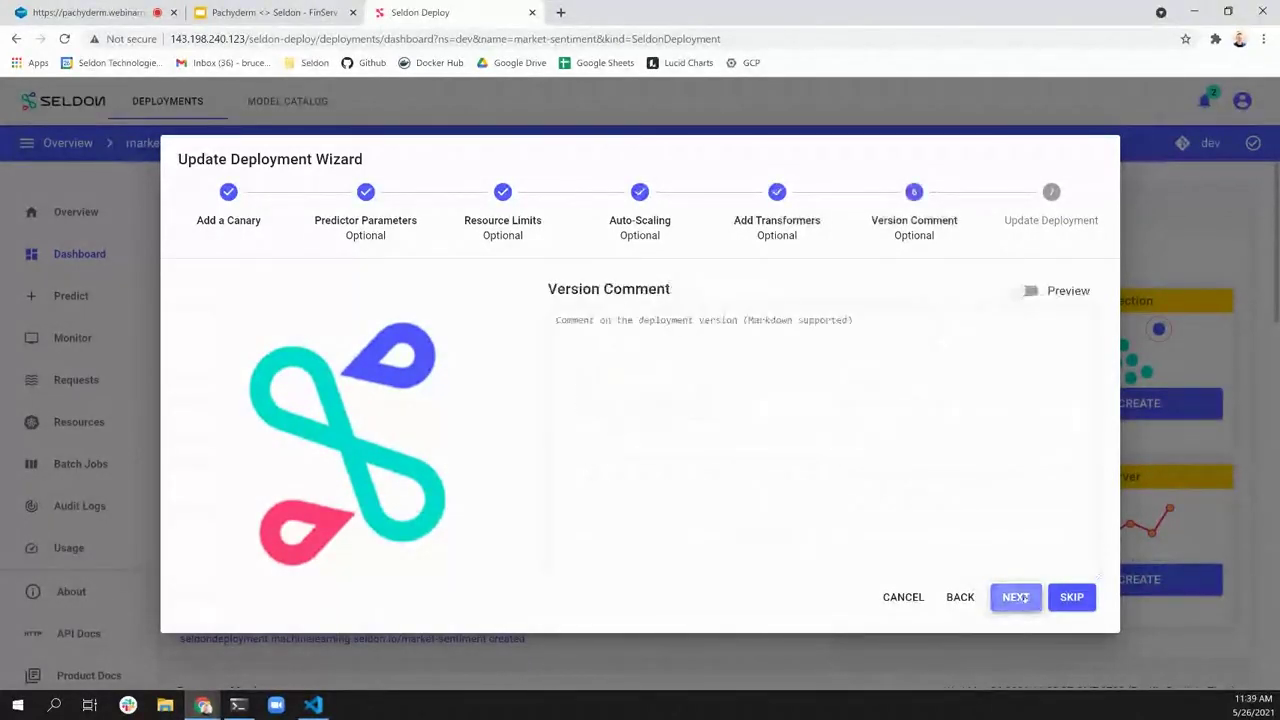
- Add the version comment "Fly bird fly" and launch the canary deployment update
{"action": "left_click", "coordinate": [790, 371]}
{"action": "type", "text": "Fly b"}
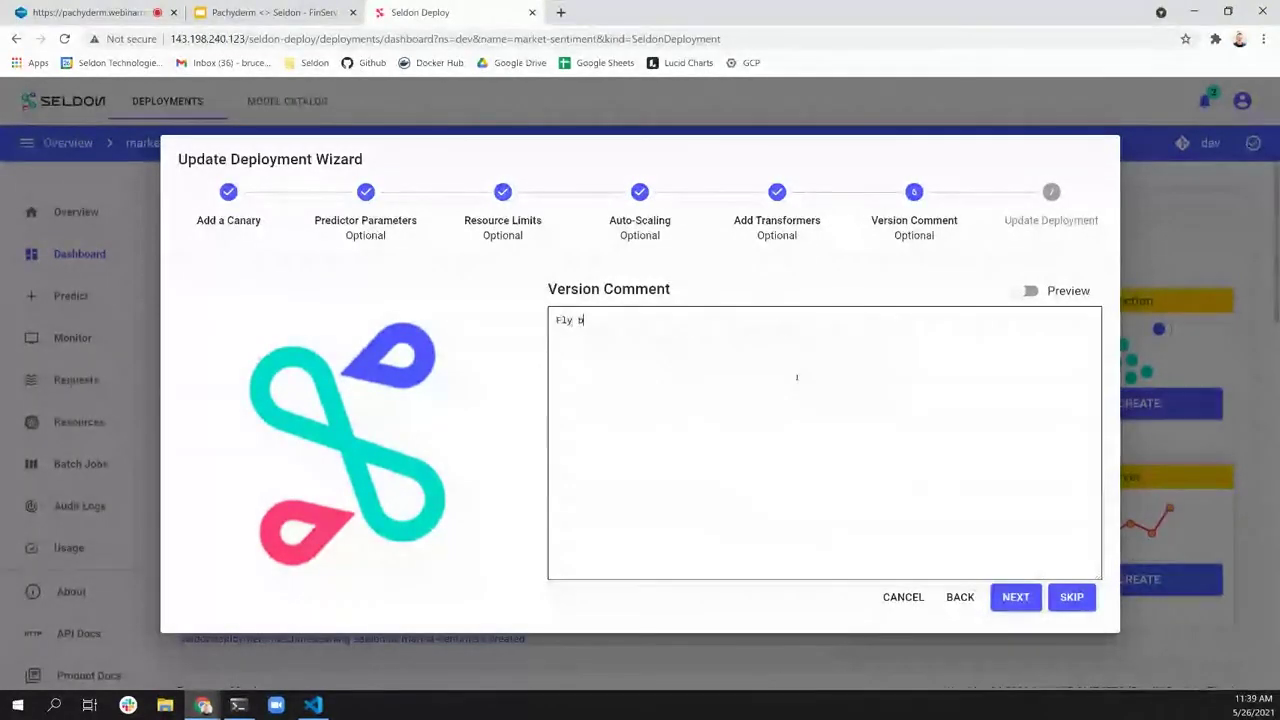
{"action": "type", "text": "ird fly!"}
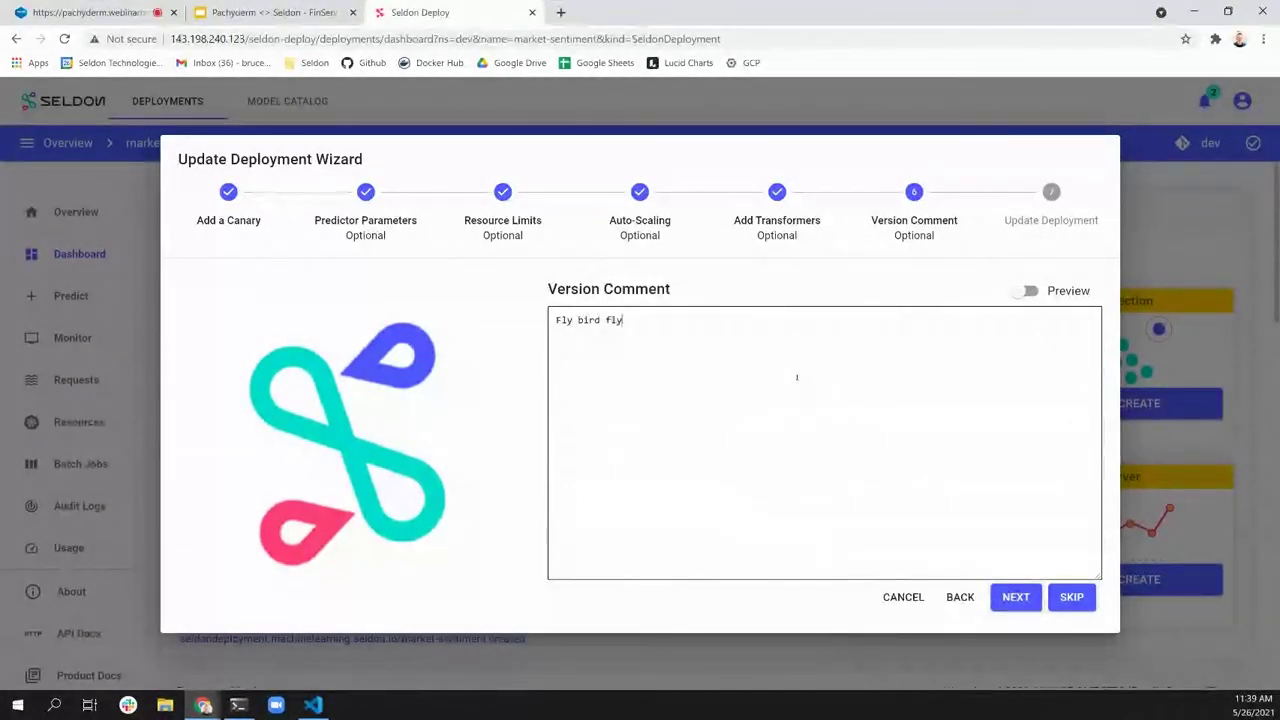
{"action": "left_click", "coordinate": [1016, 597]}
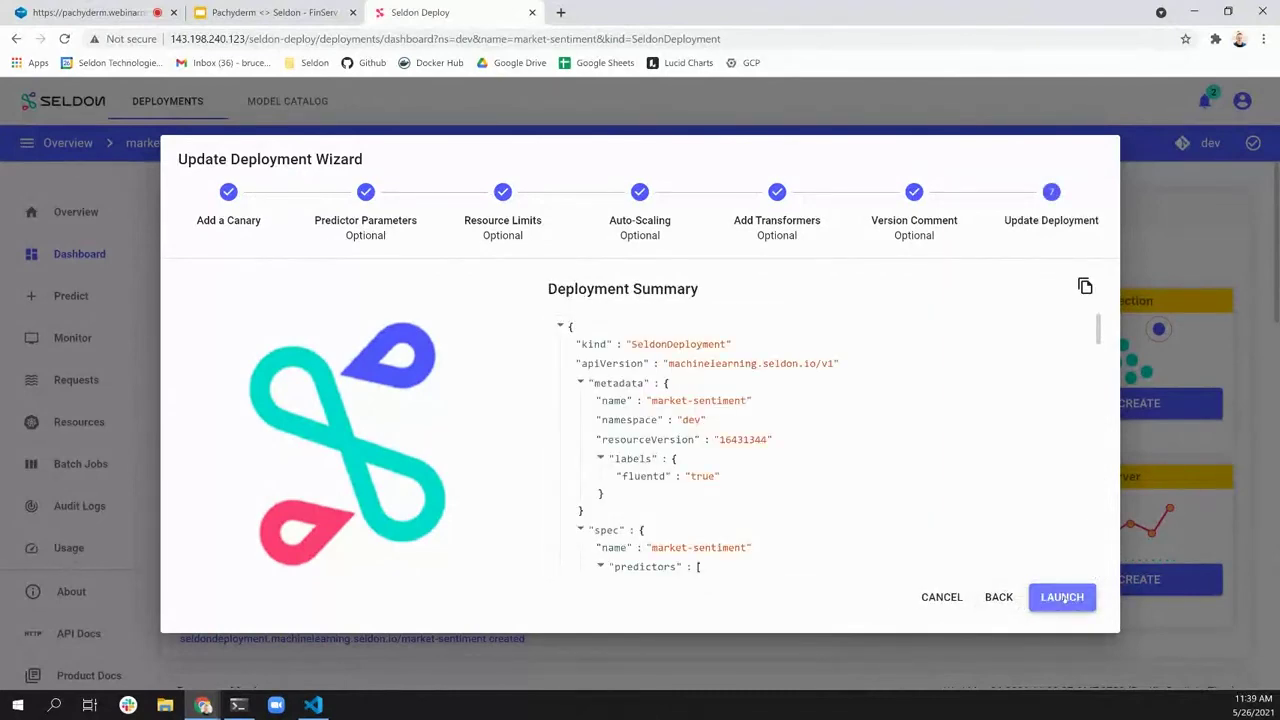
{"action": "left_click", "coordinate": [1063, 597]}
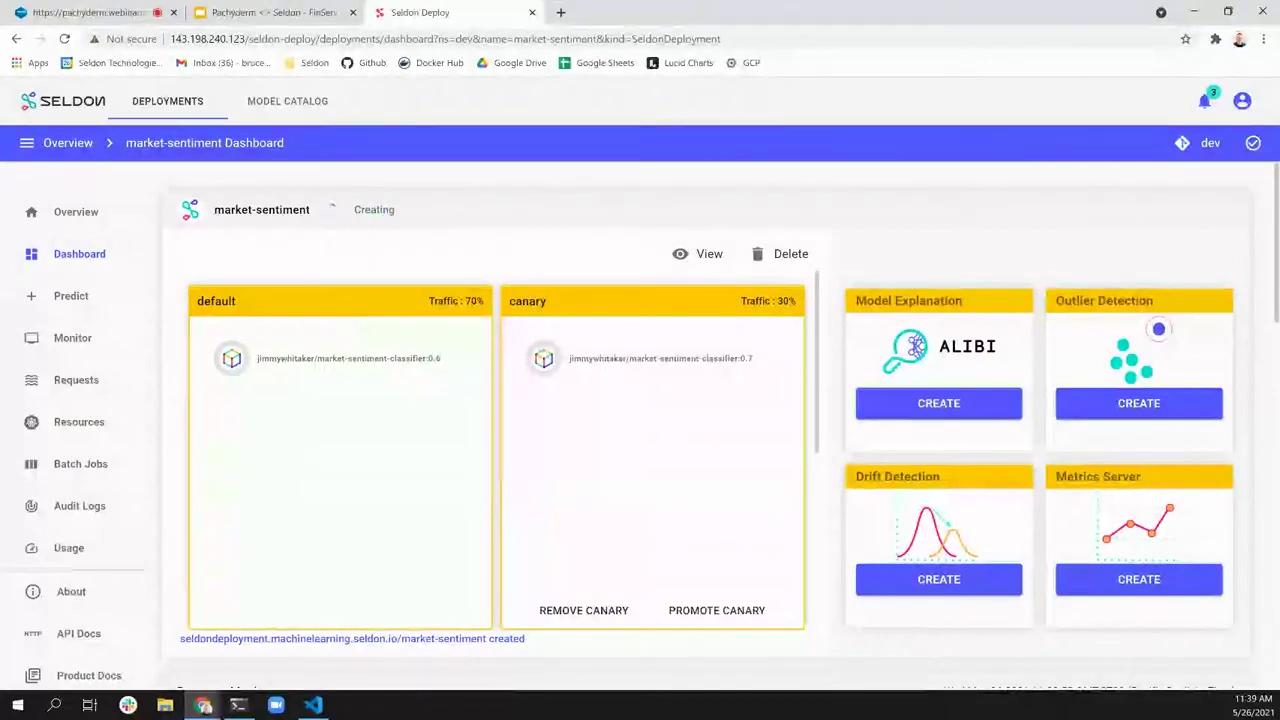
- Go back to the deployments overview, change to the prod namespace and open its market-sentiment deployment
{"action": "left_click", "coordinate": [76, 211]}
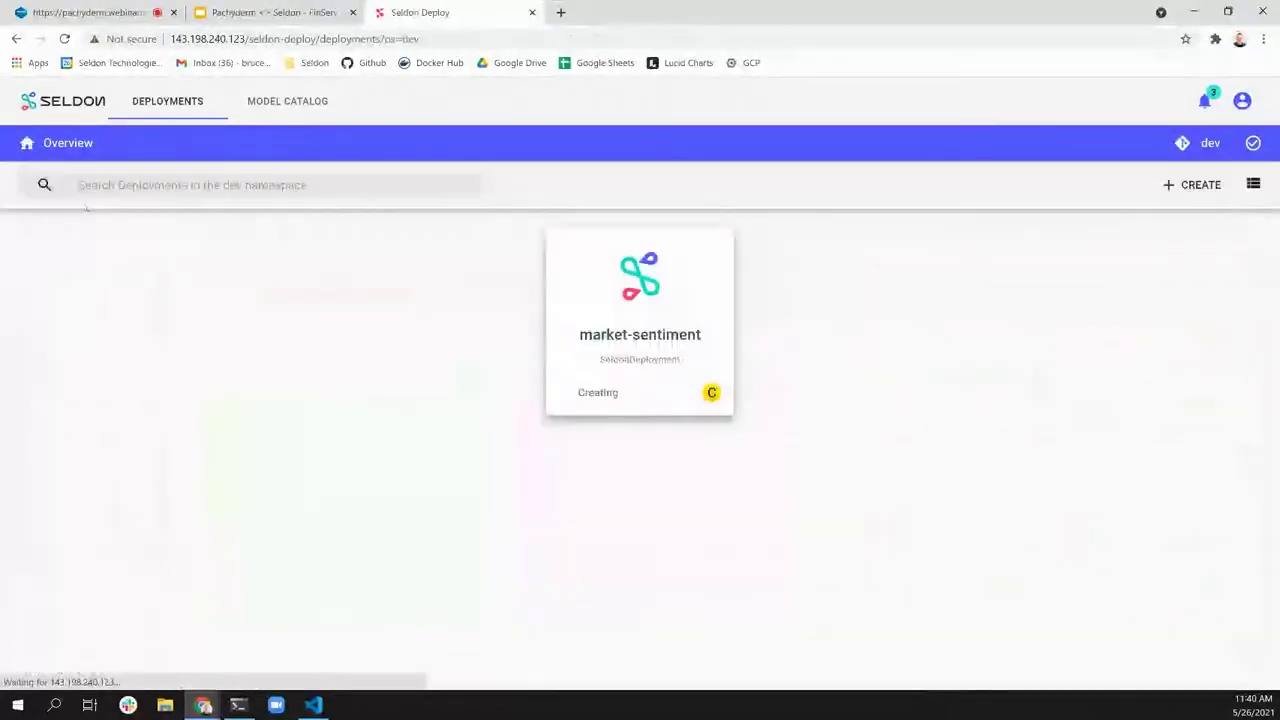
{"action": "left_click", "coordinate": [1212, 143]}
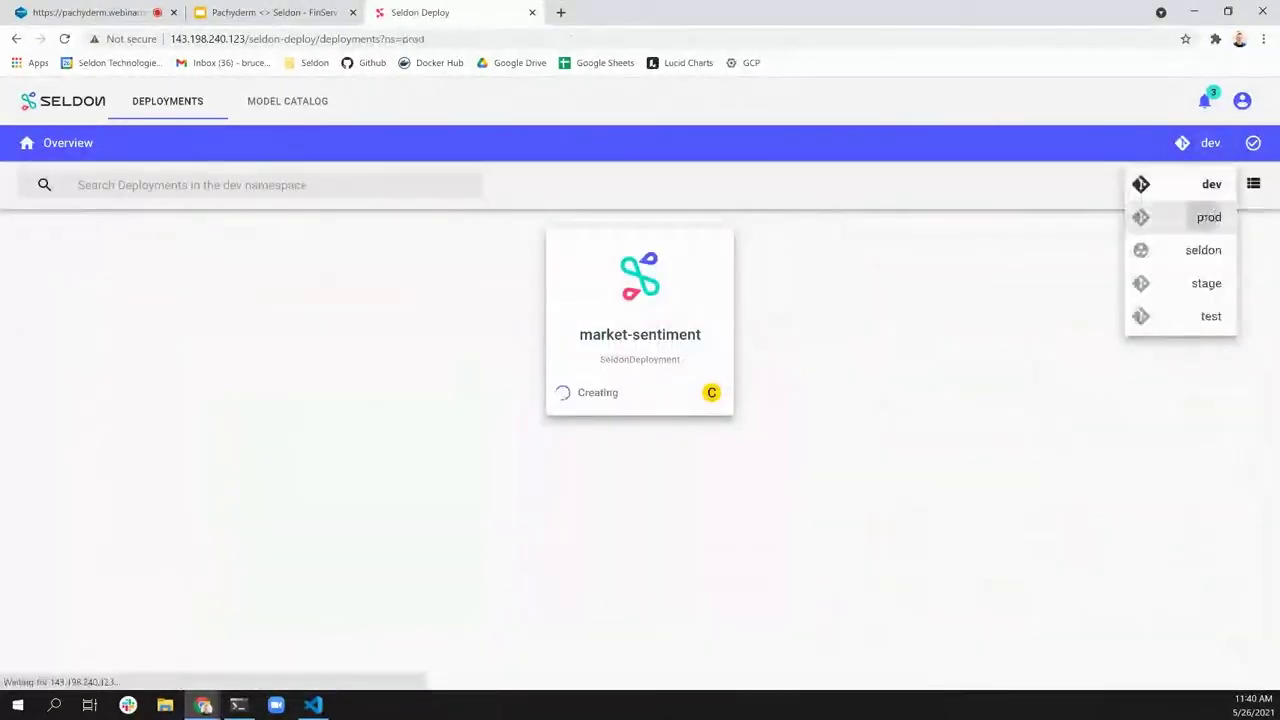
{"action": "left_click", "coordinate": [1207, 214]}
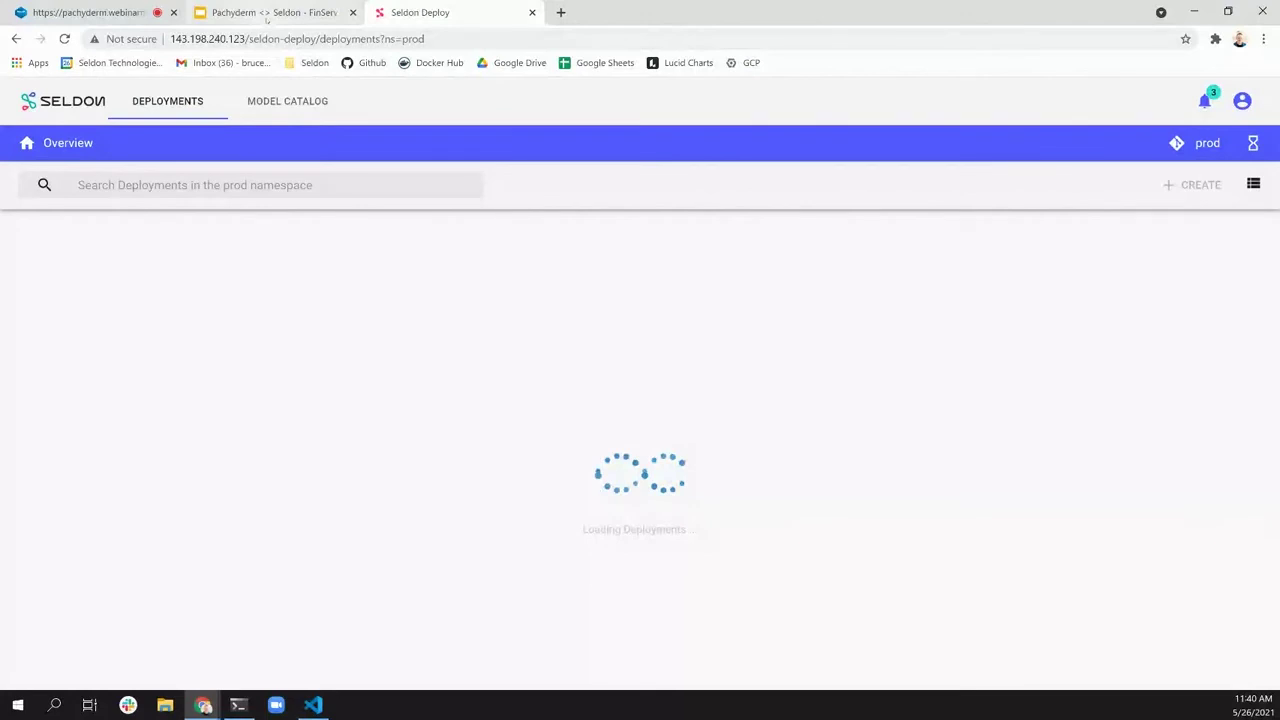
{"action": "left_click", "coordinate": [267, 13]}
{"action": "left_click", "coordinate": [461, 13]}
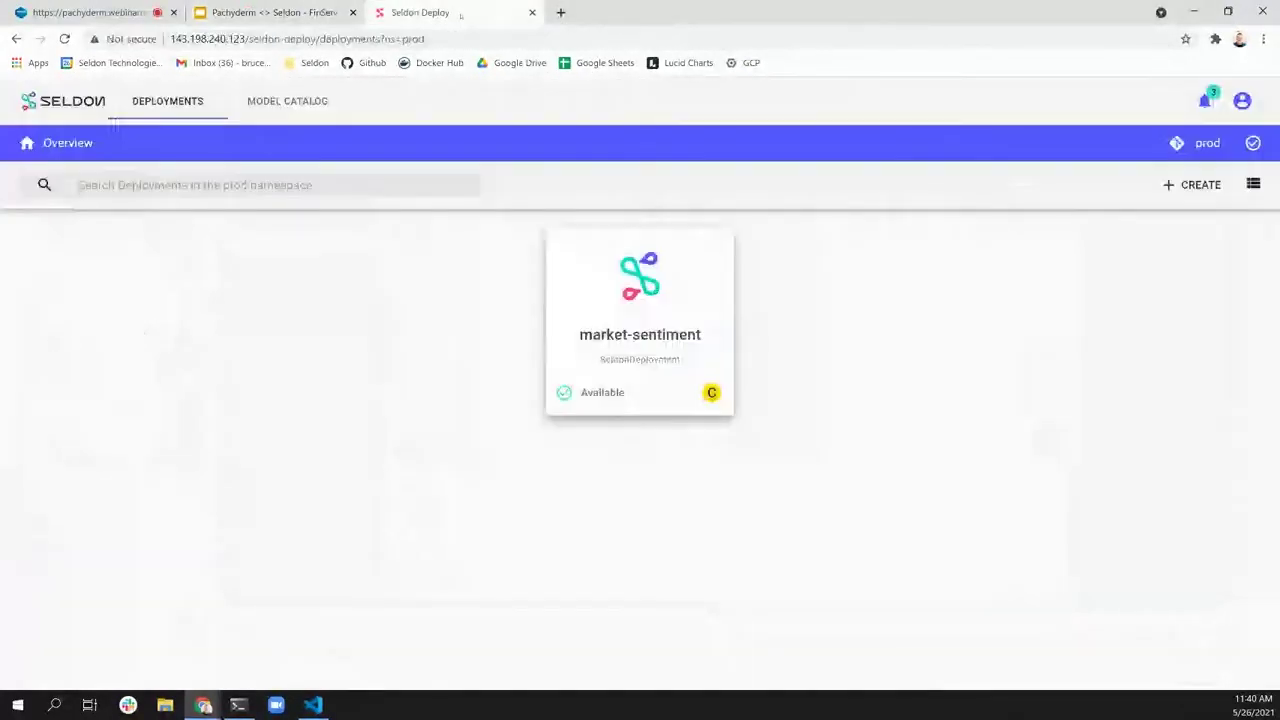
{"action": "left_click", "coordinate": [640, 315]}
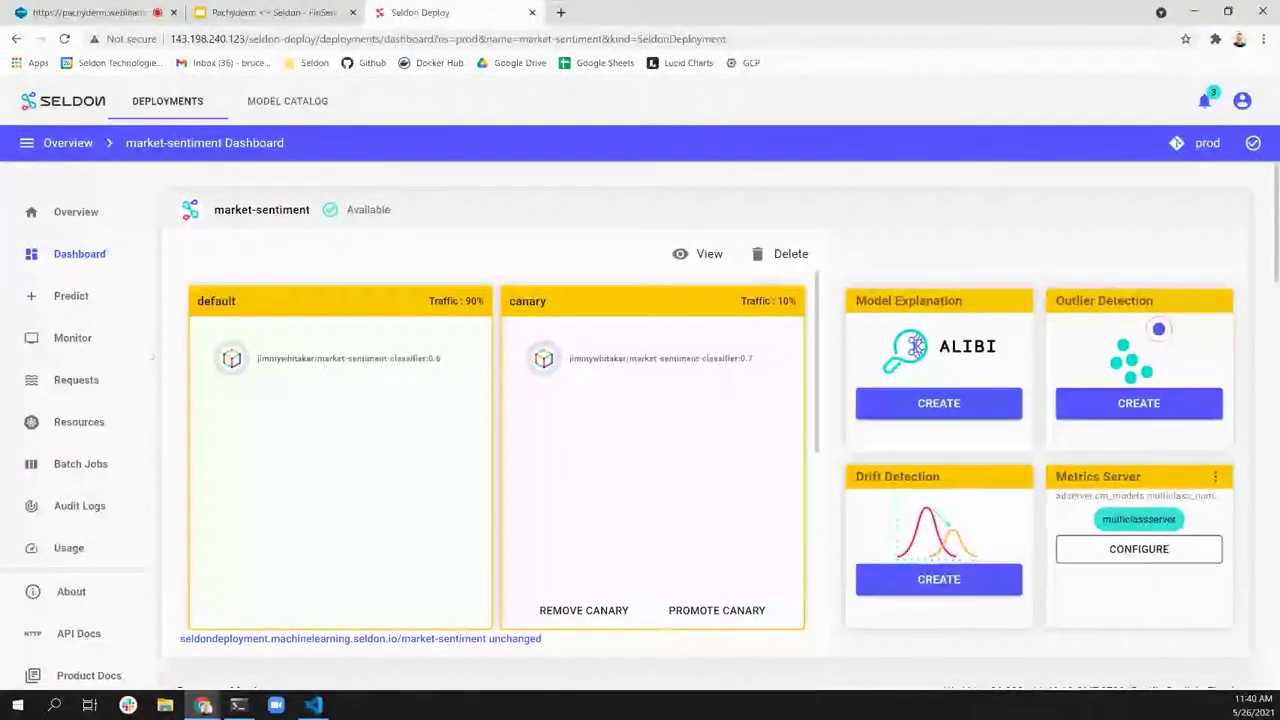
- View the prod deployment's Kubernetes pods and the predictors available for inspection
{"action": "left_click", "coordinate": [42, 423]}
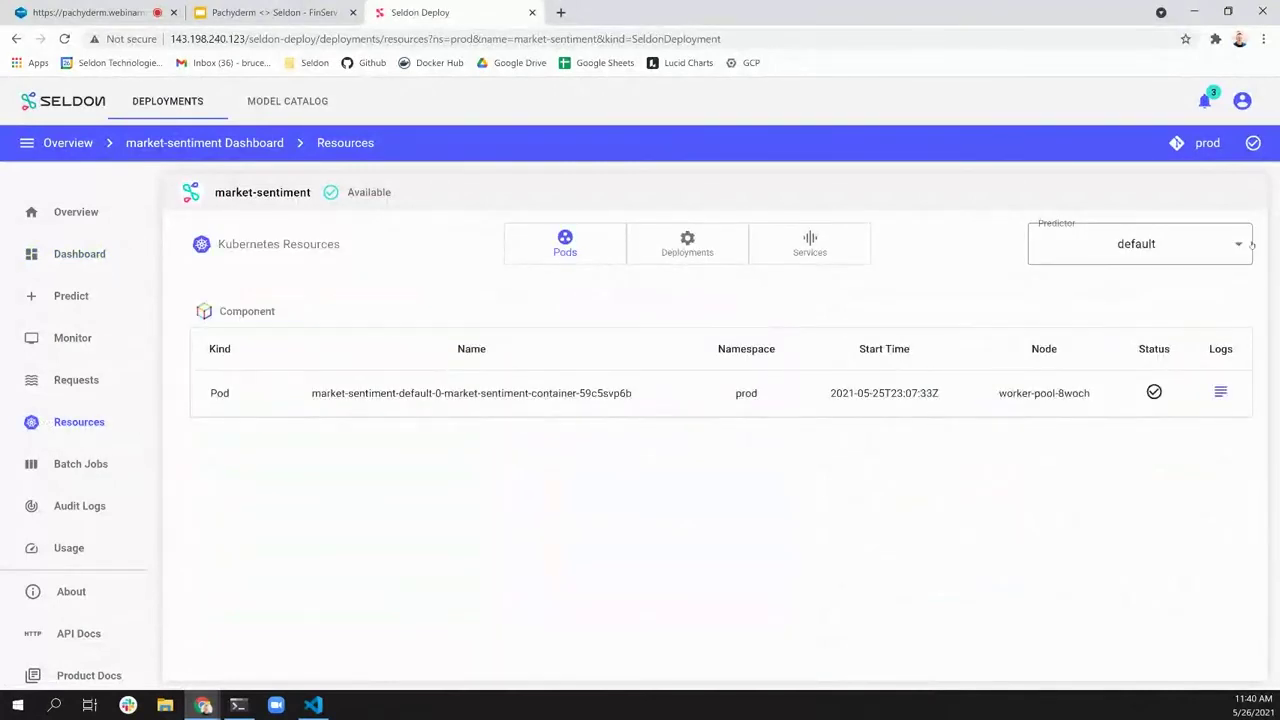
{"action": "left_click", "coordinate": [1056, 244]}
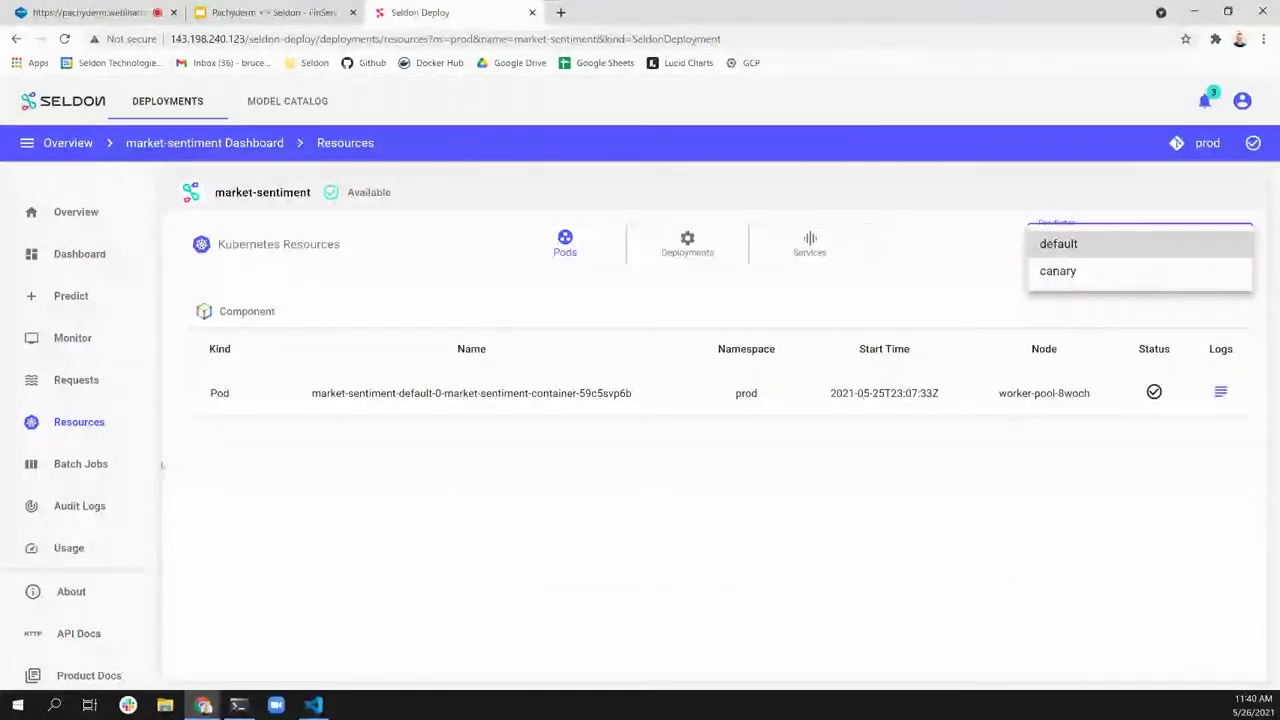
{"action": "left_click", "coordinate": [62, 340]}
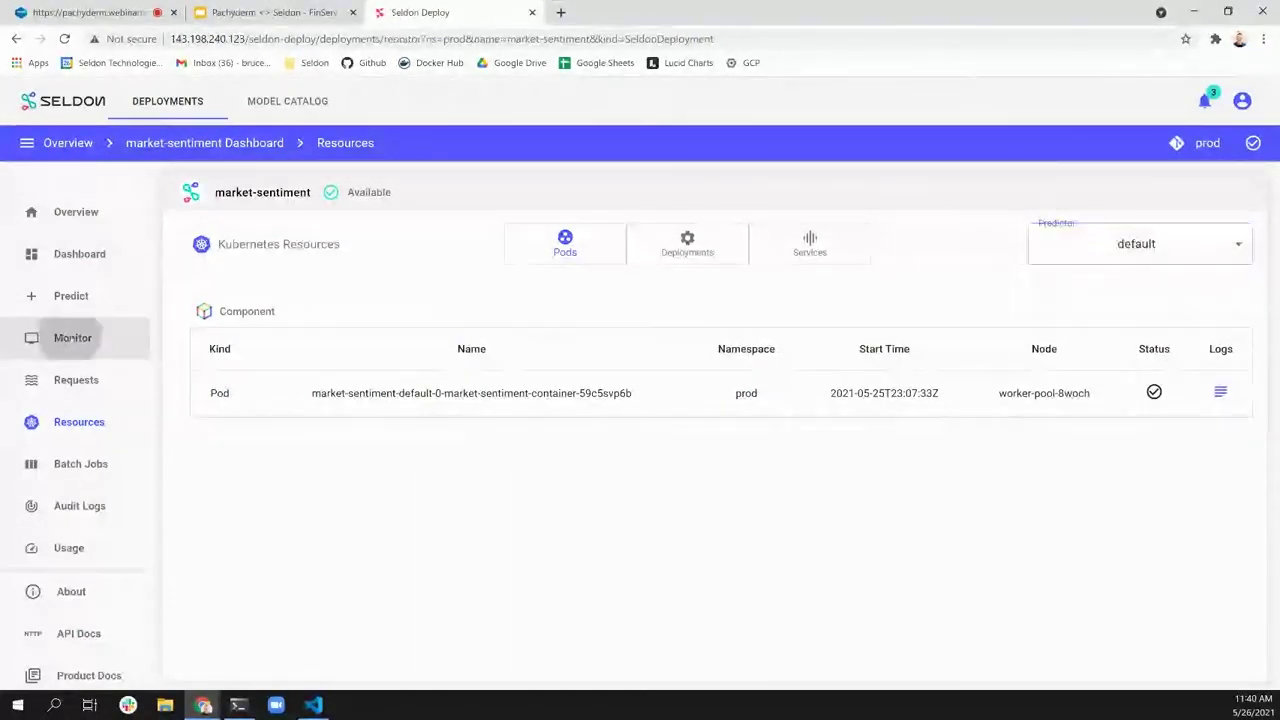
- Open the deployment's monitoring and examine the prediction accuracy charts for accuracy, precision, recall and specificity
{"action": "left_click", "coordinate": [62, 340]}
{"action": "left_click", "coordinate": [510, 272]}
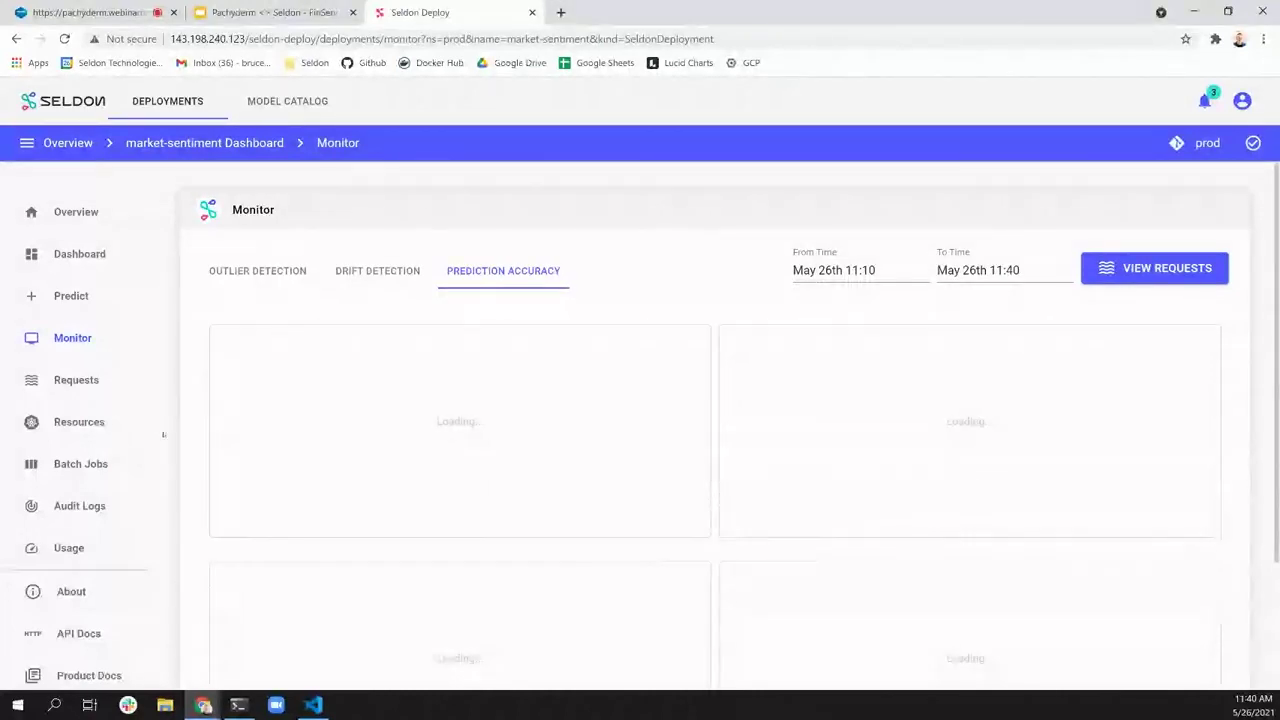
{"action": "scroll", "coordinate": [413, 453], "scroll_direction": "down", "scroll_amount": 1}
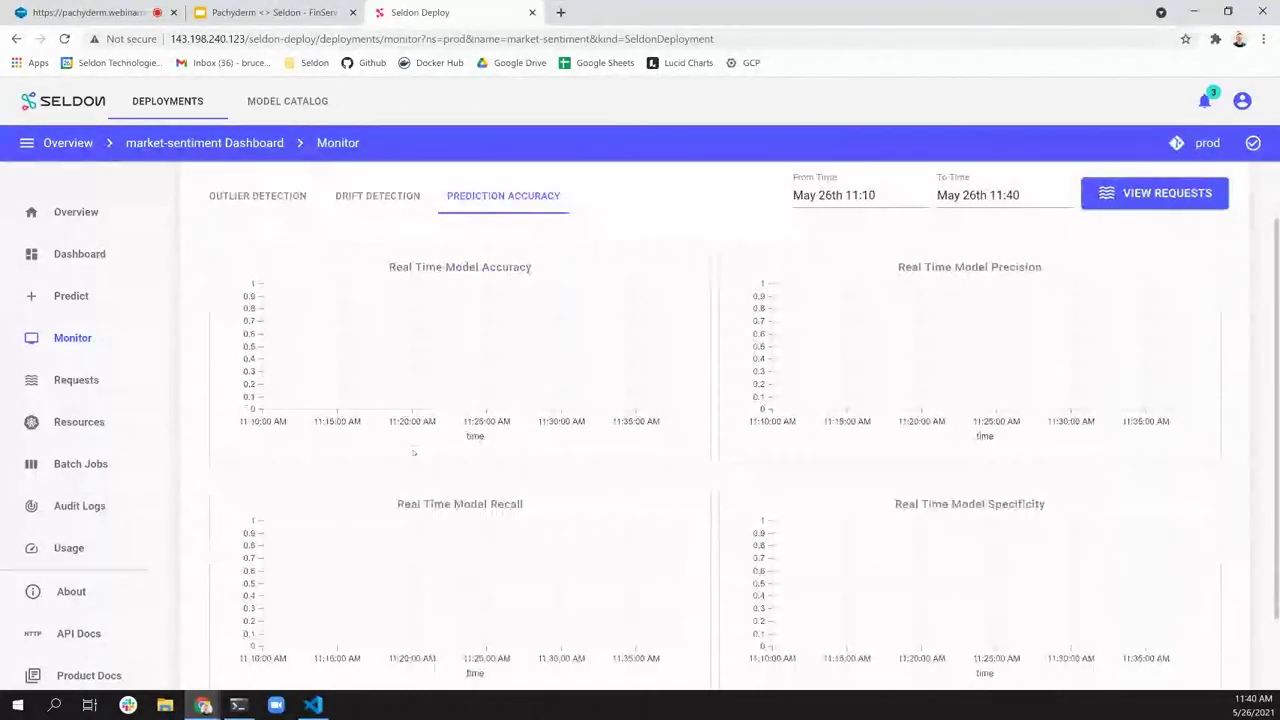
{"action": "scroll", "coordinate": [413, 453], "scroll_direction": "down", "scroll_amount": 1}
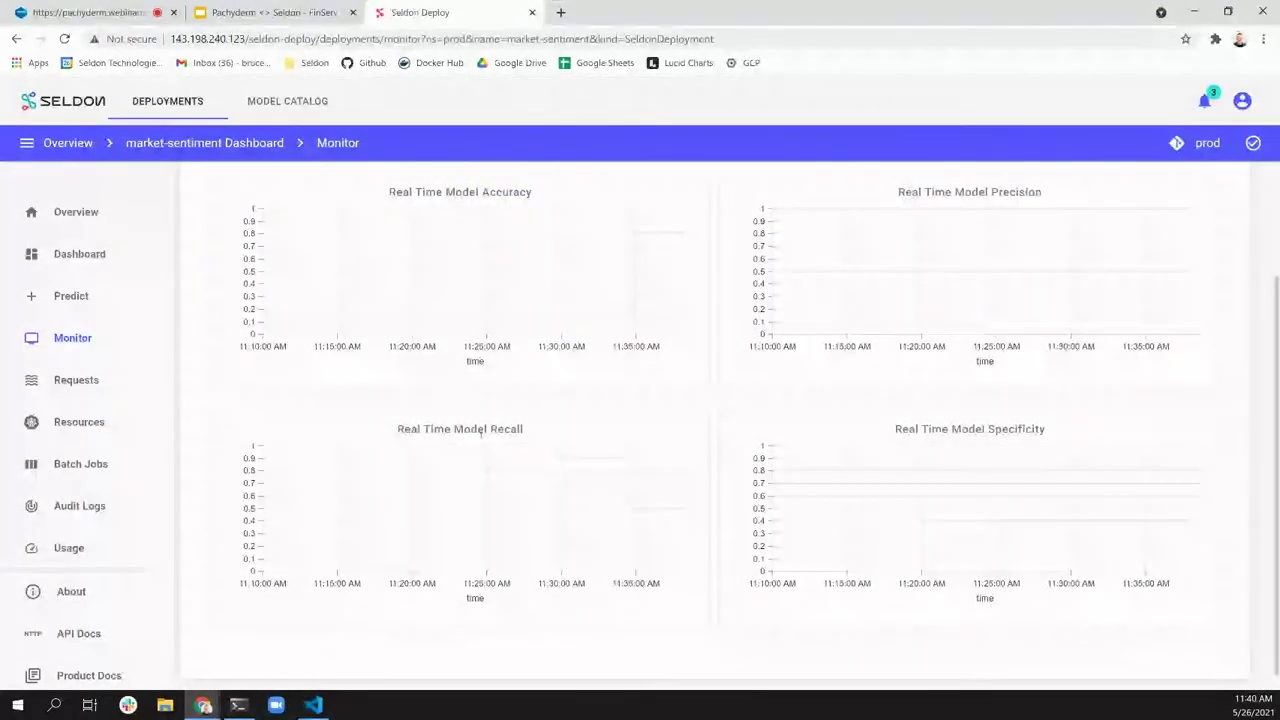
{"action": "scroll", "coordinate": [250, 350], "scroll_direction": "up", "scroll_amount": 2}
- Return to the prod deployment's dashboard and examine the live request and resource usage charts for its predictors
{"action": "left_click", "coordinate": [92, 256]}
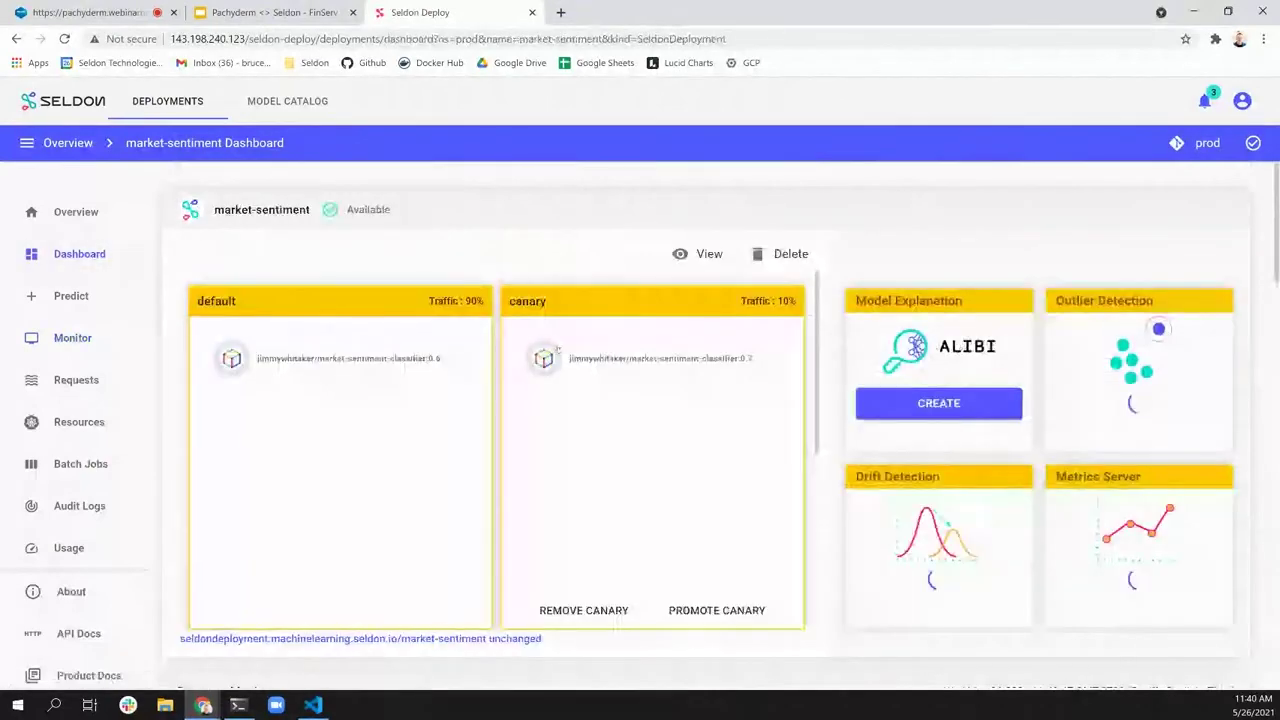
{"action": "scroll", "coordinate": [1110, 374], "scroll_direction": "down", "scroll_amount": 4}
{"action": "scroll", "coordinate": [1110, 374], "scroll_direction": "down", "scroll_amount": 4}
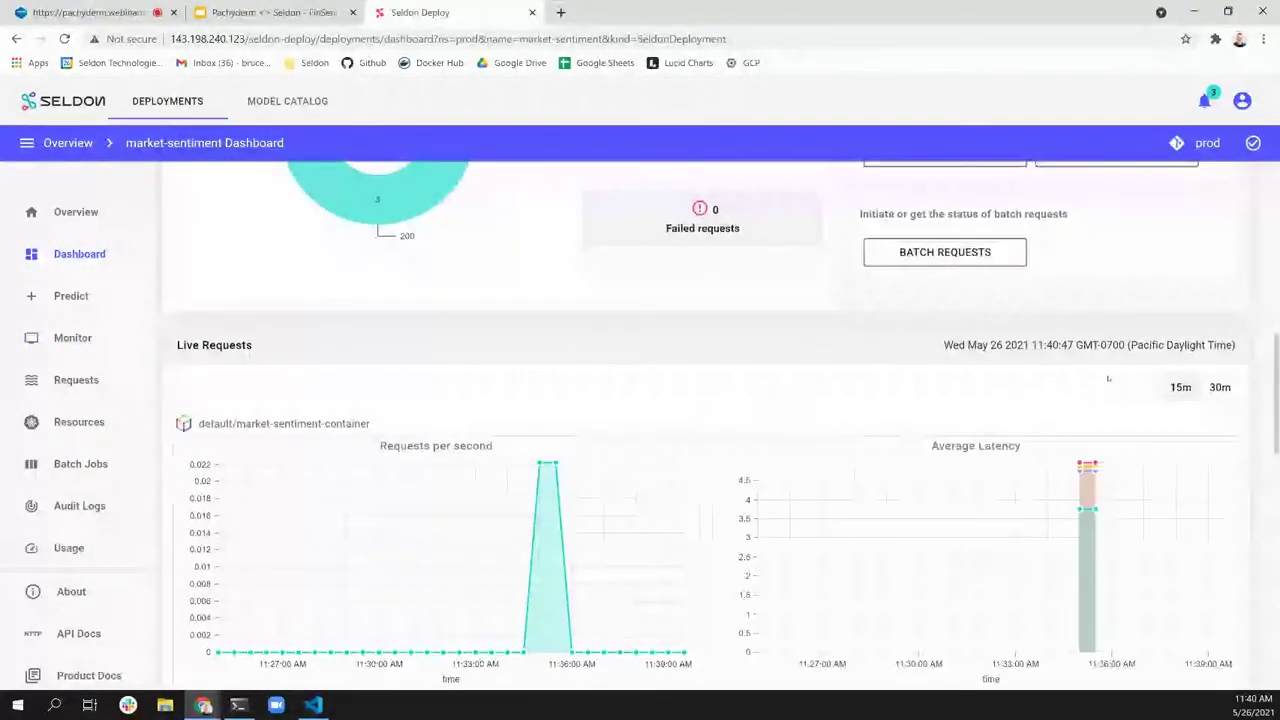
{"action": "scroll", "coordinate": [1108, 378], "scroll_direction": "down", "scroll_amount": 2}
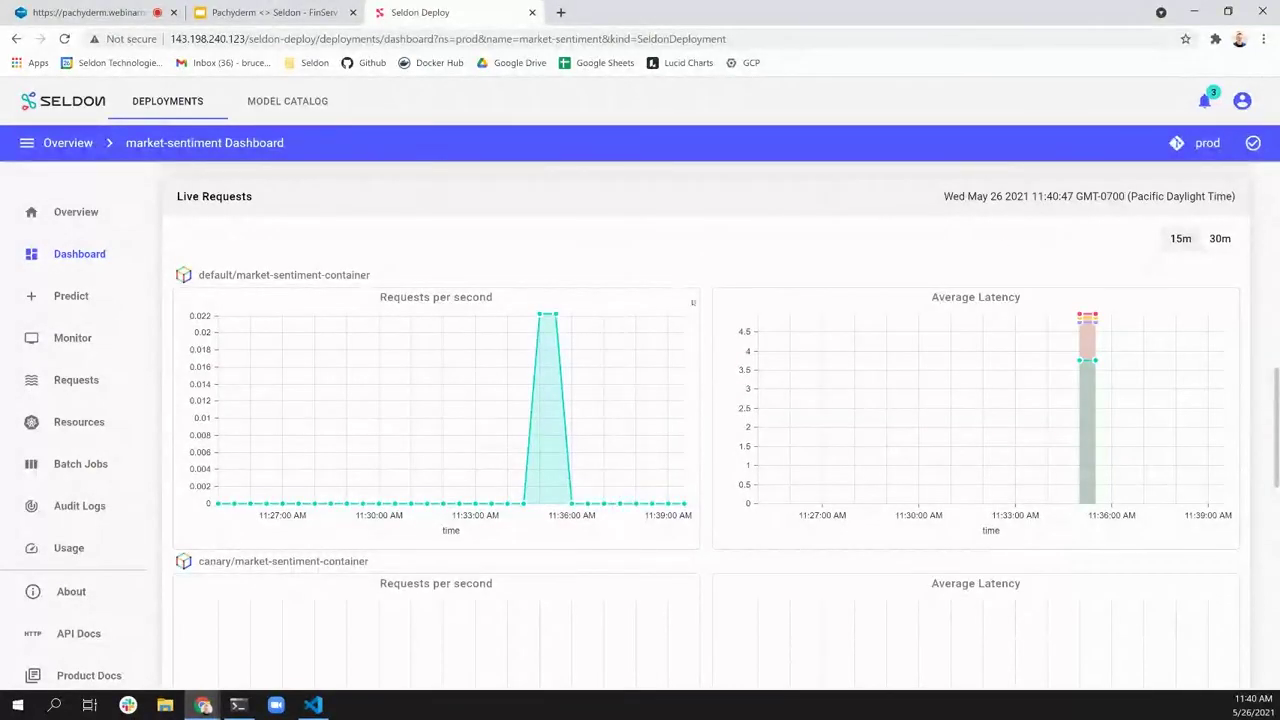
{"action": "scroll", "coordinate": [698, 310], "scroll_direction": "down", "scroll_amount": 4}
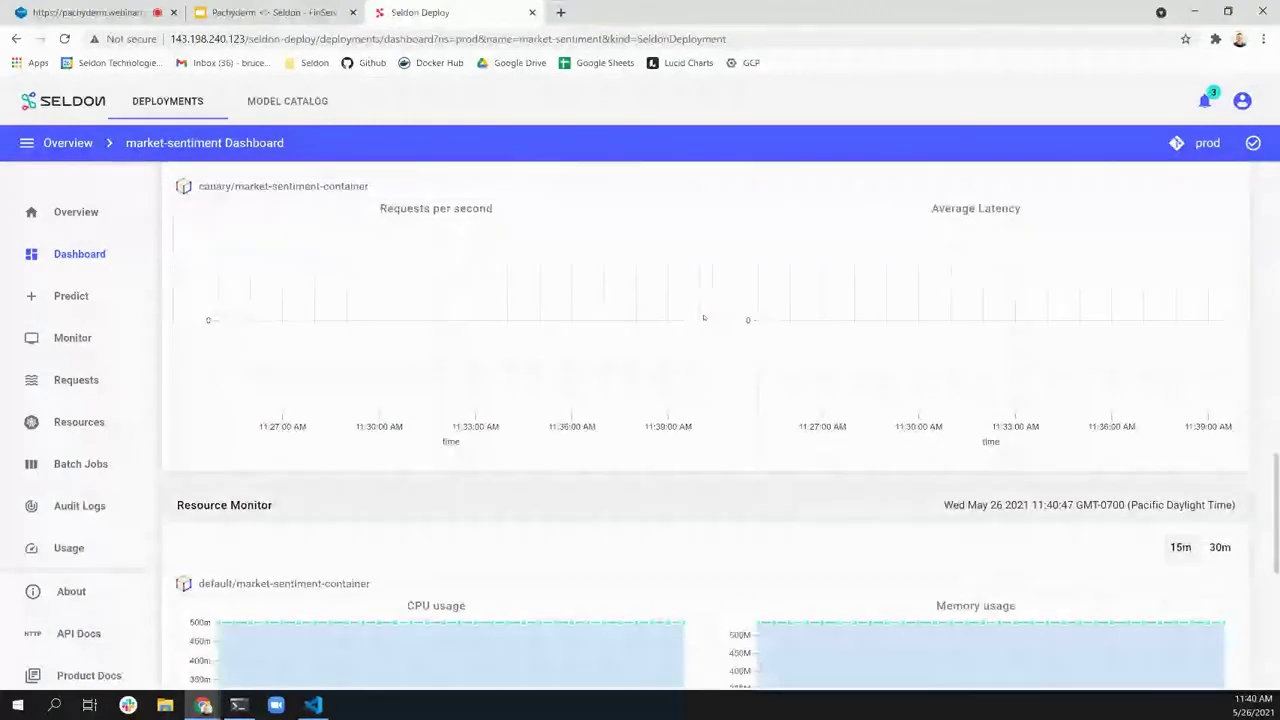
{"action": "scroll", "coordinate": [703, 317], "scroll_direction": "down", "scroll_amount": 2}
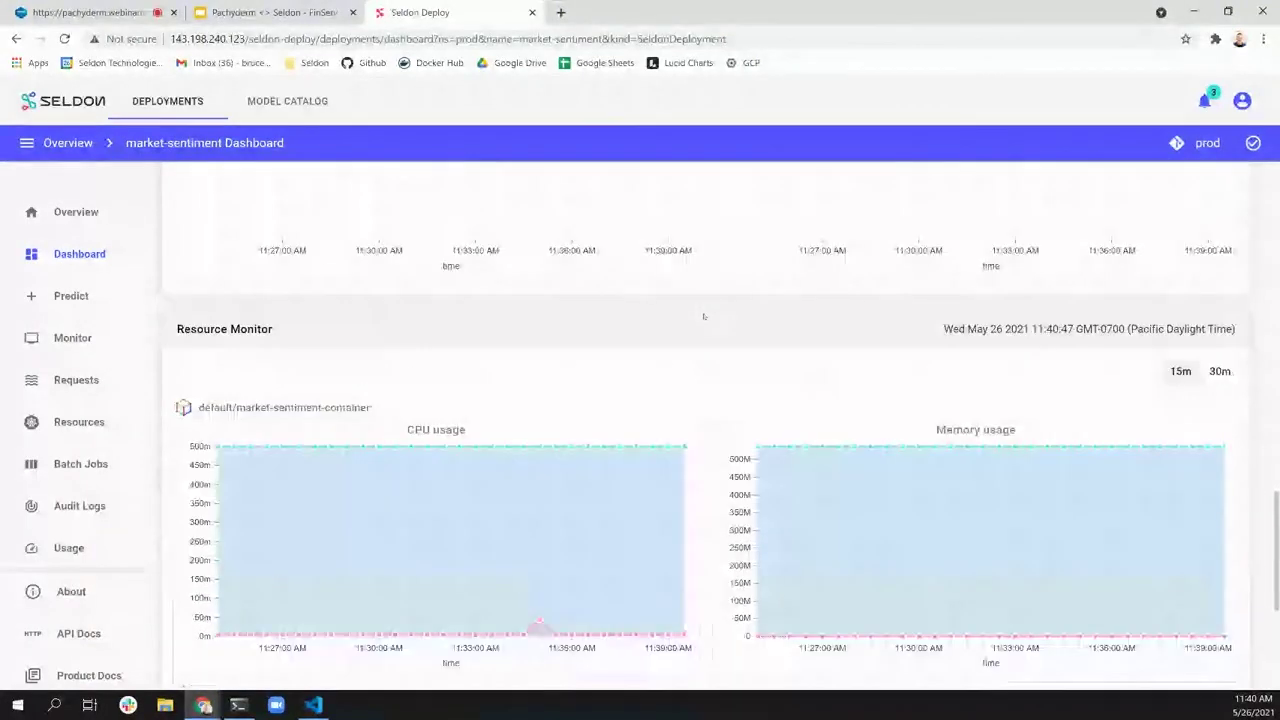